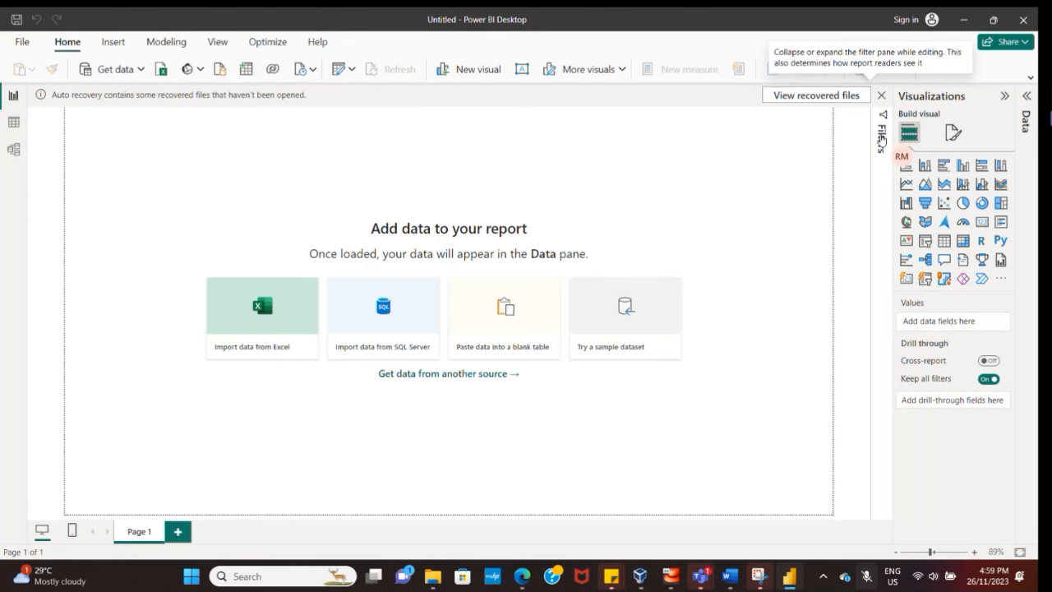
# Expand the Filters, Data and Visualizations panes so that all three are open beside the report canvas.
pyautogui.click(884, 125)
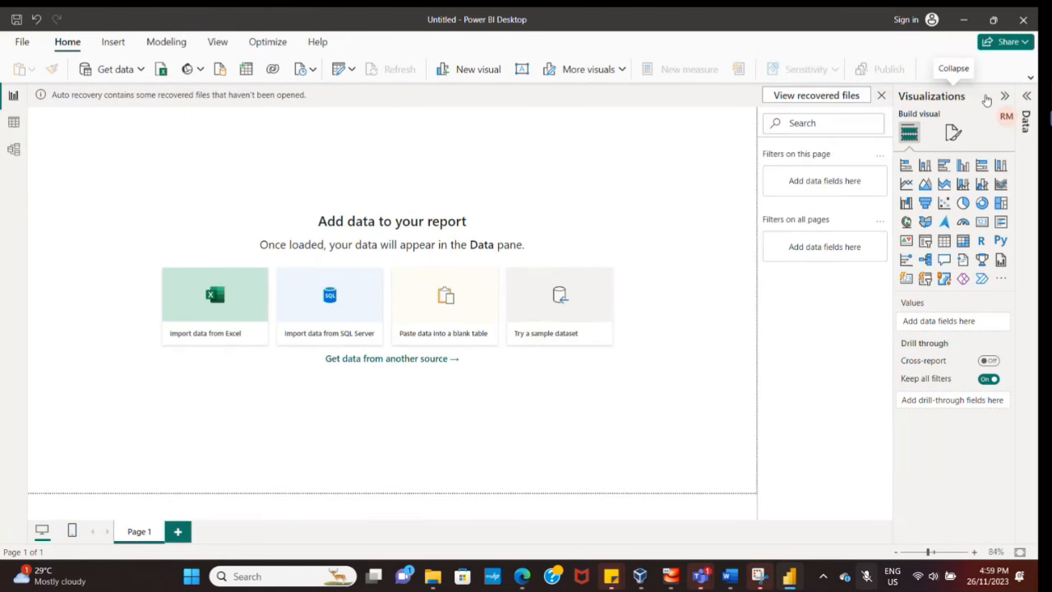
pyautogui.click(987, 98)
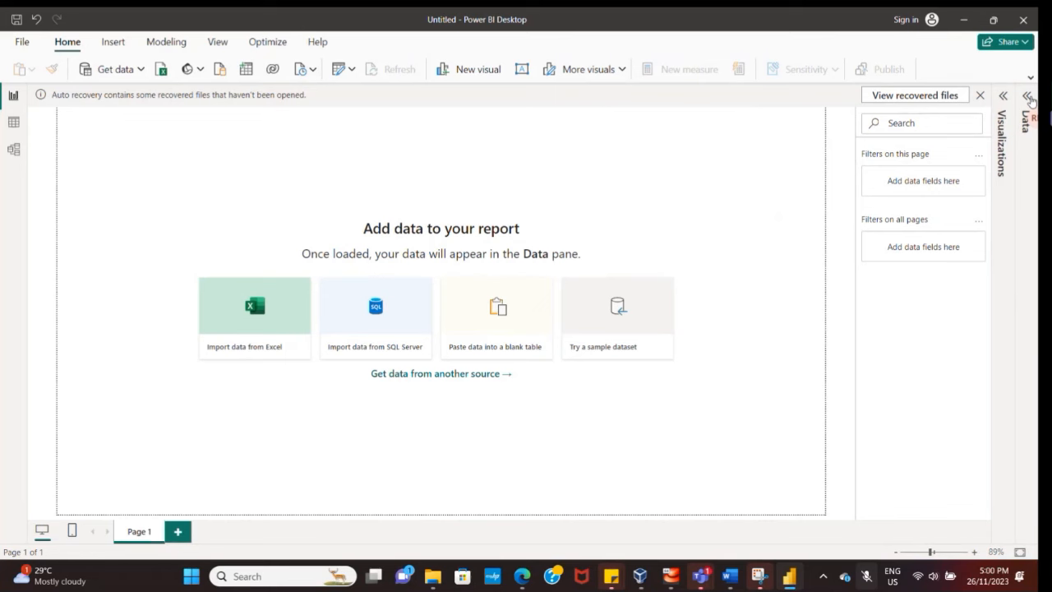
pyautogui.click(1028, 96)
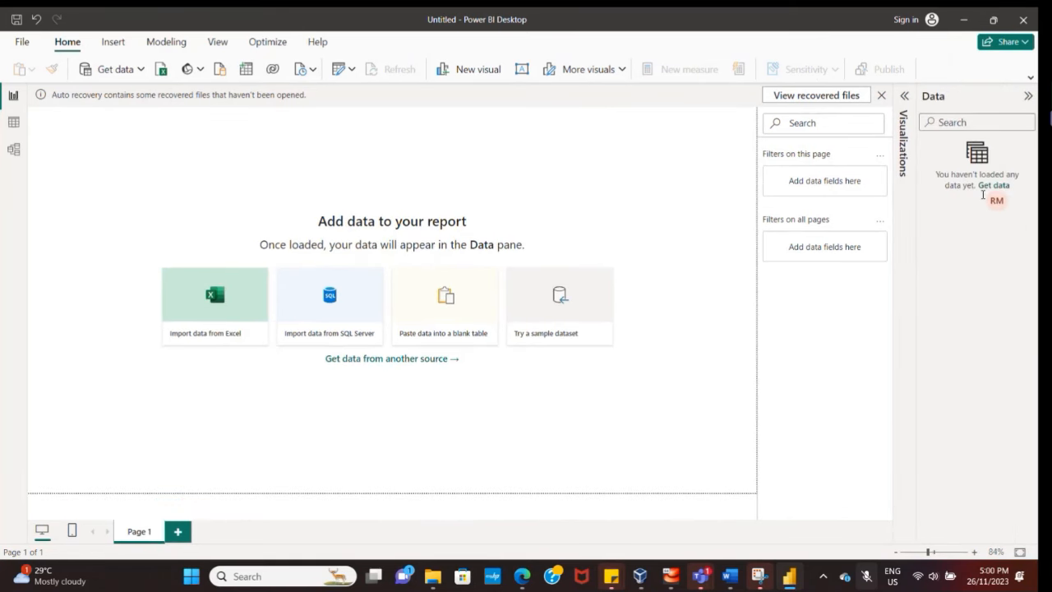
pyautogui.click(907, 119)
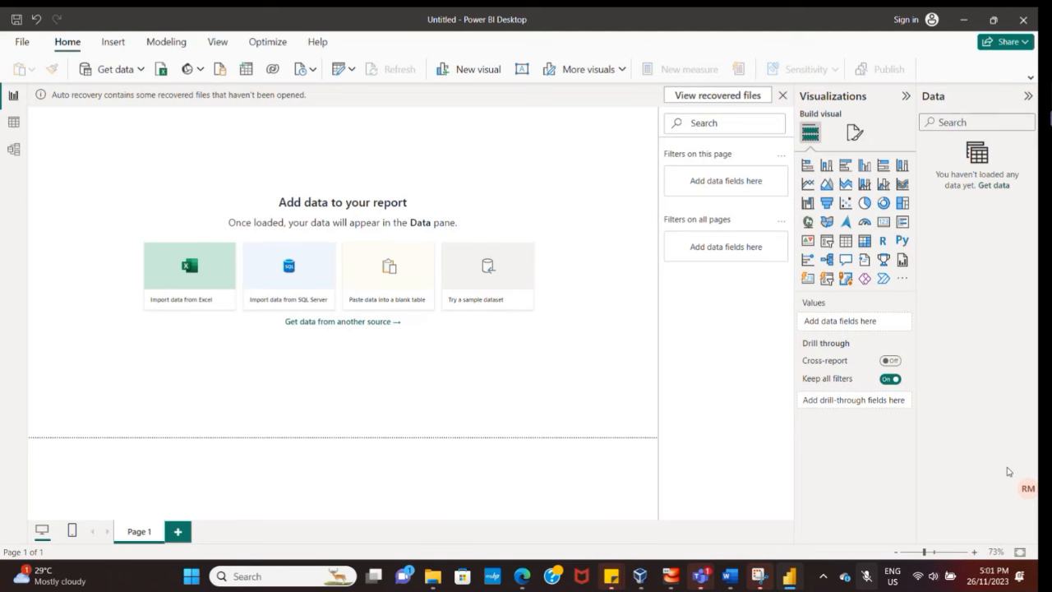
# Look at the Model view, the Table view and the report page's format options, ending in Report view with the build-visual options.
pyautogui.click(13, 157)
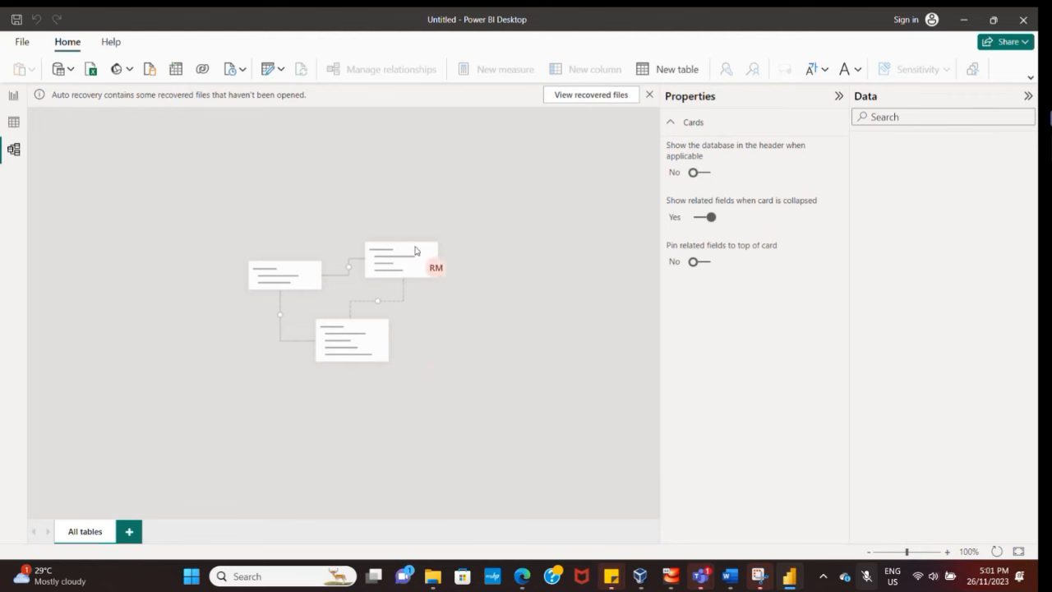
pyautogui.click(13, 128)
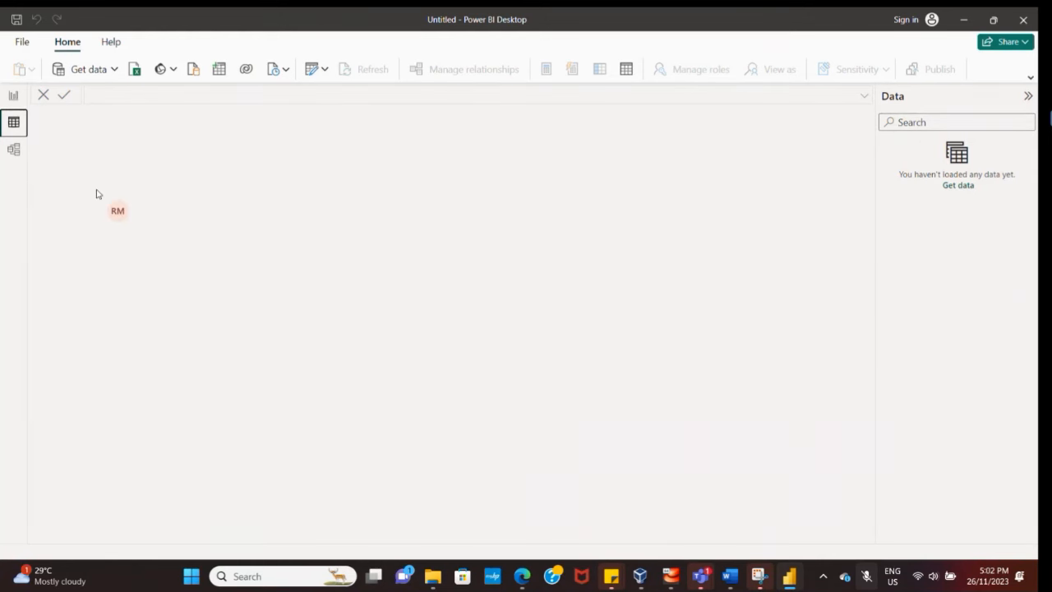
pyautogui.click(13, 152)
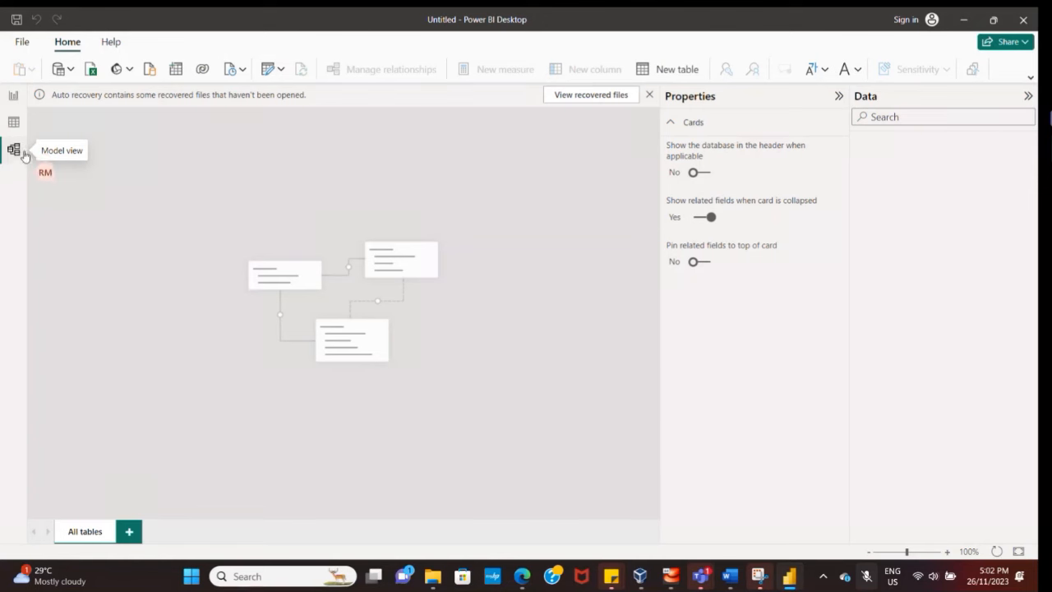
pyautogui.click(14, 95)
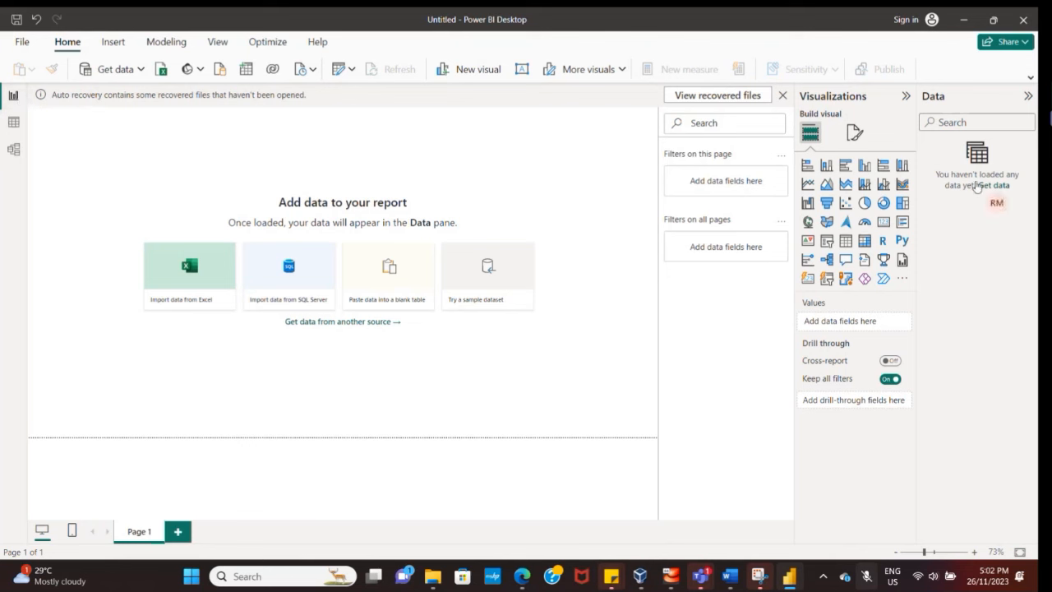
pyautogui.click(852, 133)
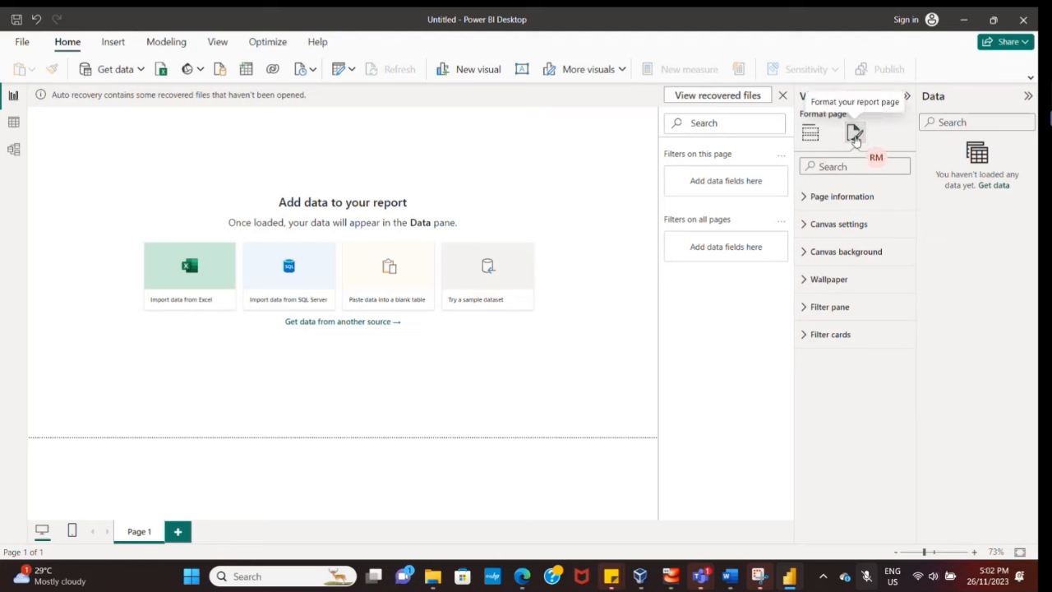
pyautogui.click(811, 134)
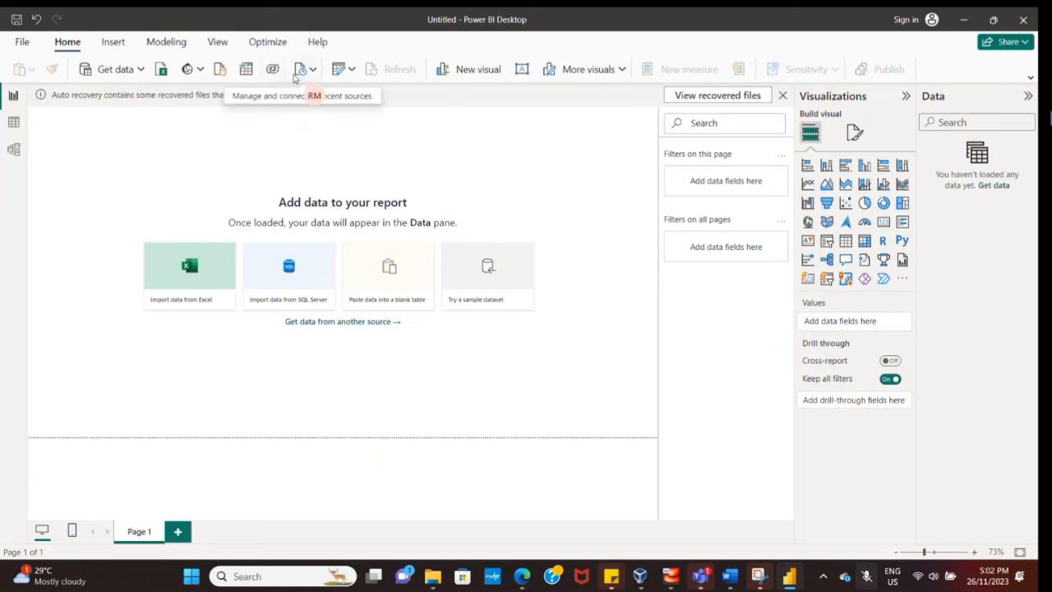
# Examine the full list of available data source connectors in Get Data, leaving it without connecting.
pyautogui.click(140, 71)
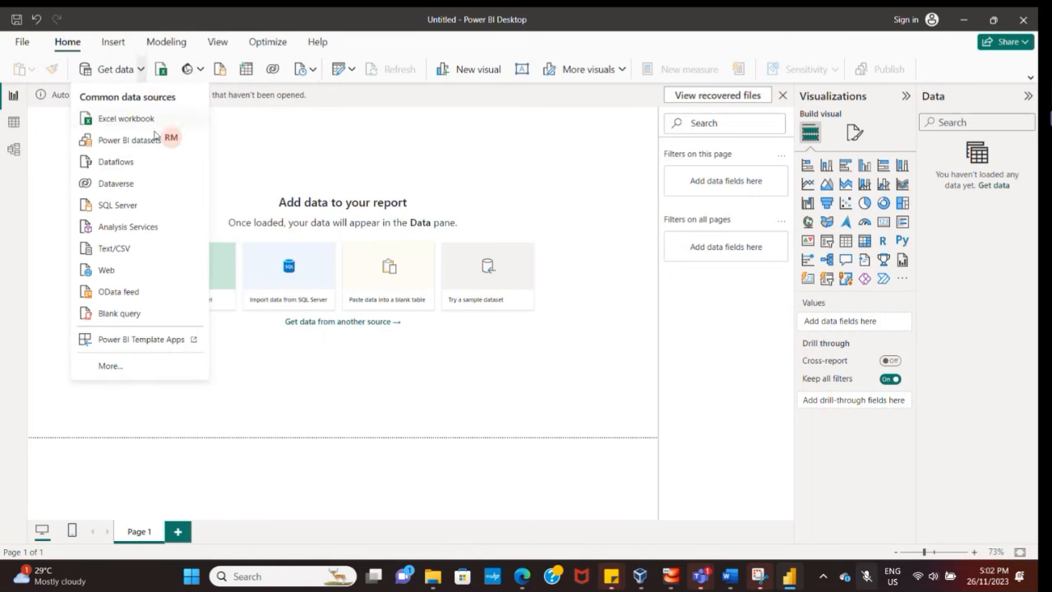
pyautogui.click(115, 370)
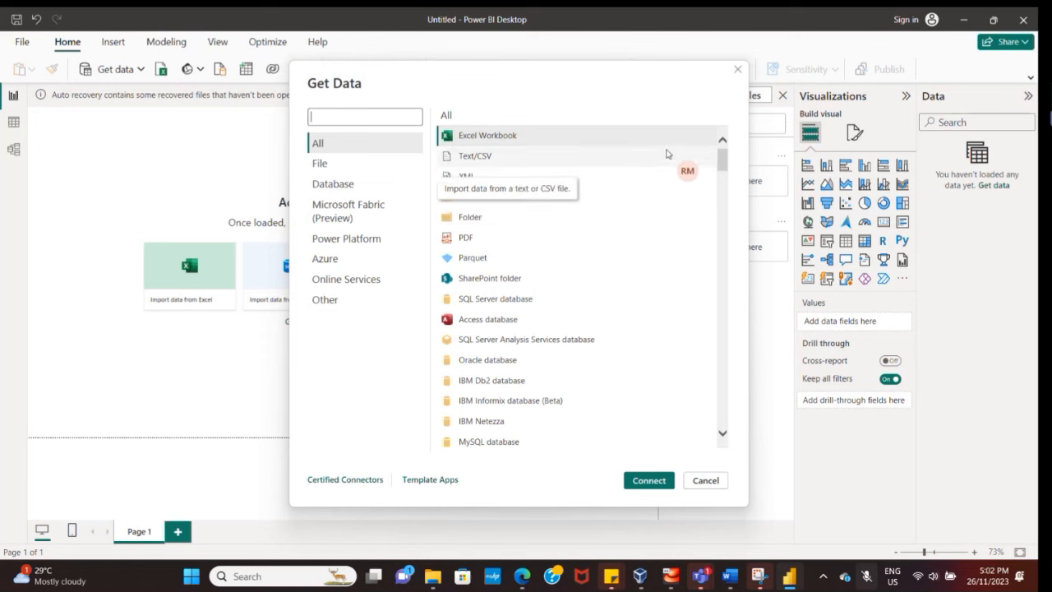
pyautogui.scroll(-1, 667, 154)
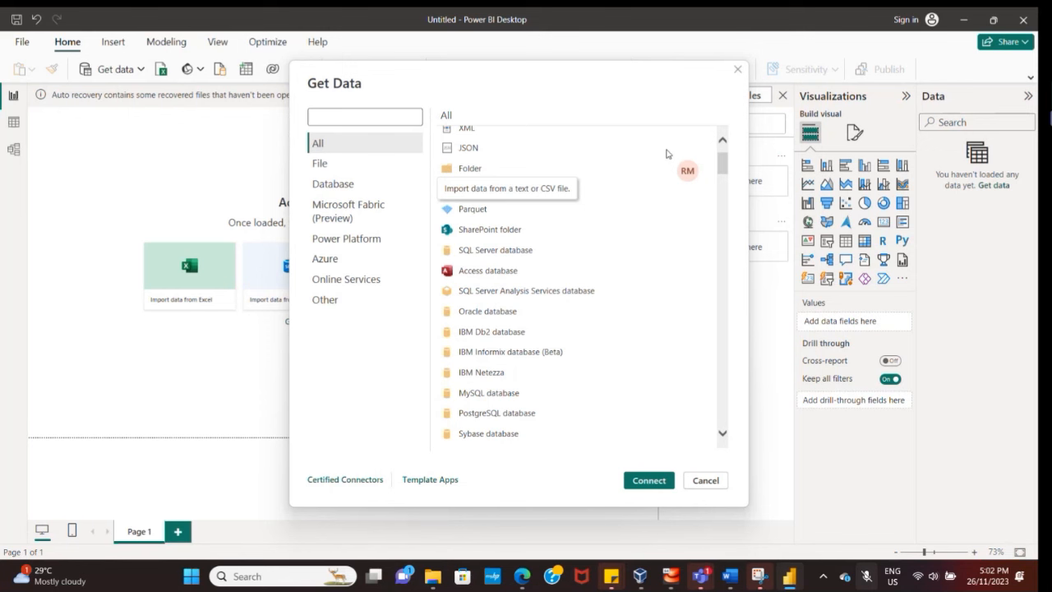
pyautogui.scroll(-1, 667, 153)
pyautogui.scroll(-5, 667, 153)
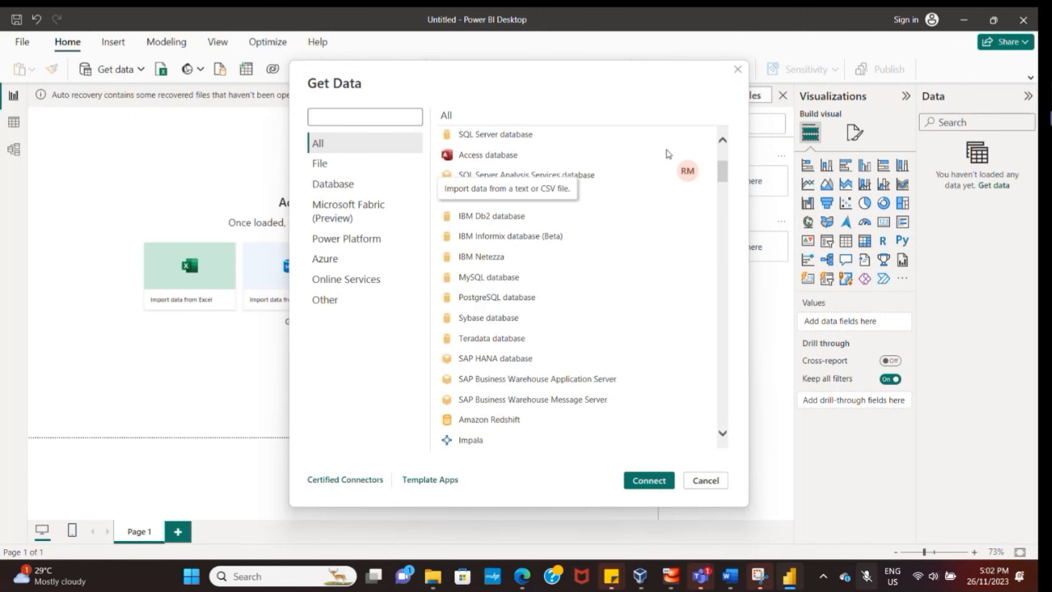
pyautogui.scroll(-1, 667, 153)
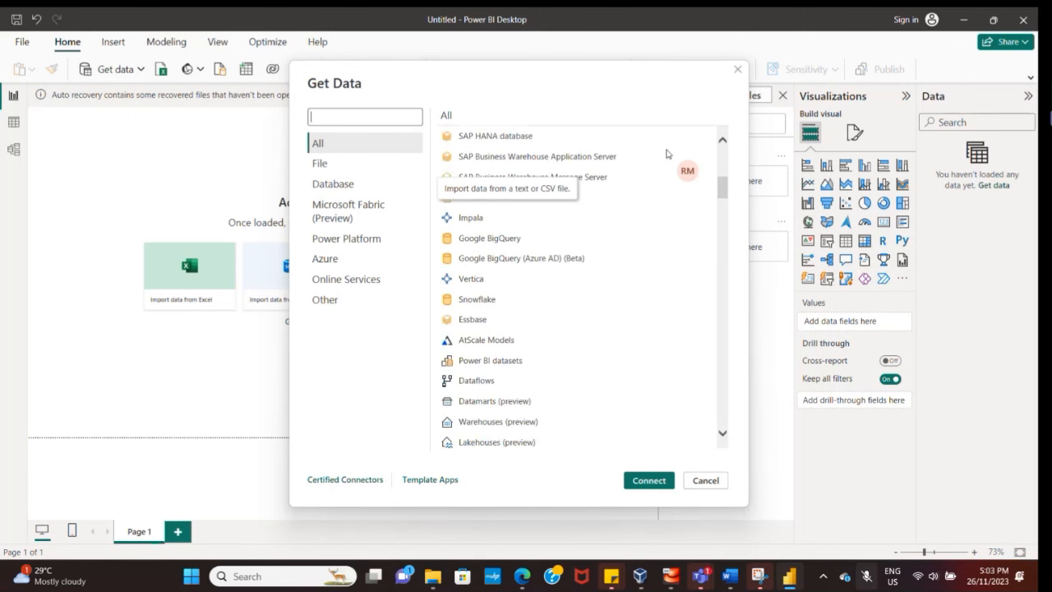
pyautogui.scroll(-3, 666, 153)
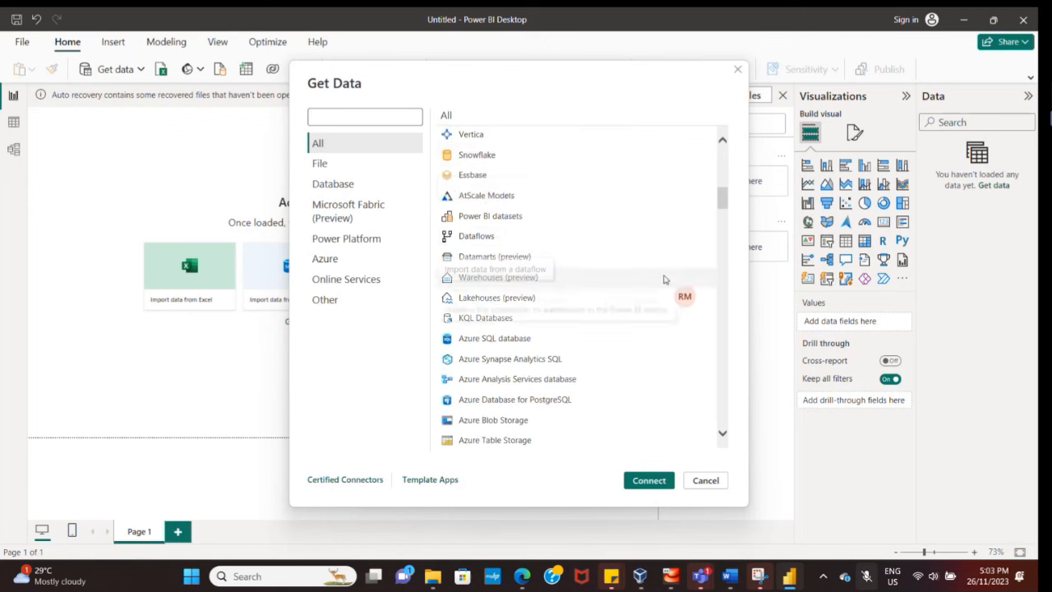
pyautogui.scroll(-6, 664, 280)
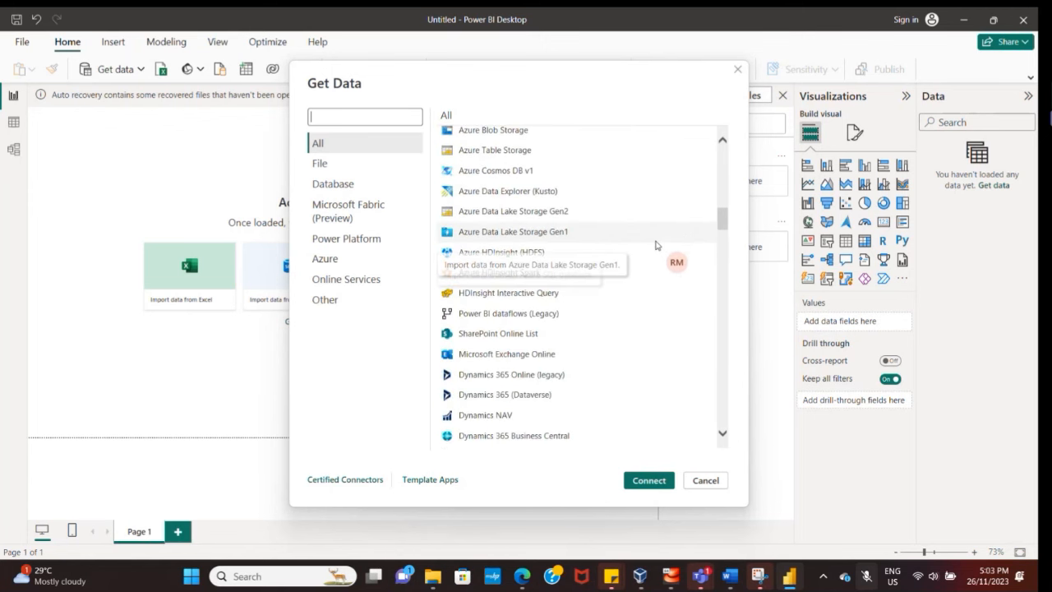
pyautogui.scroll(-3, 656, 245)
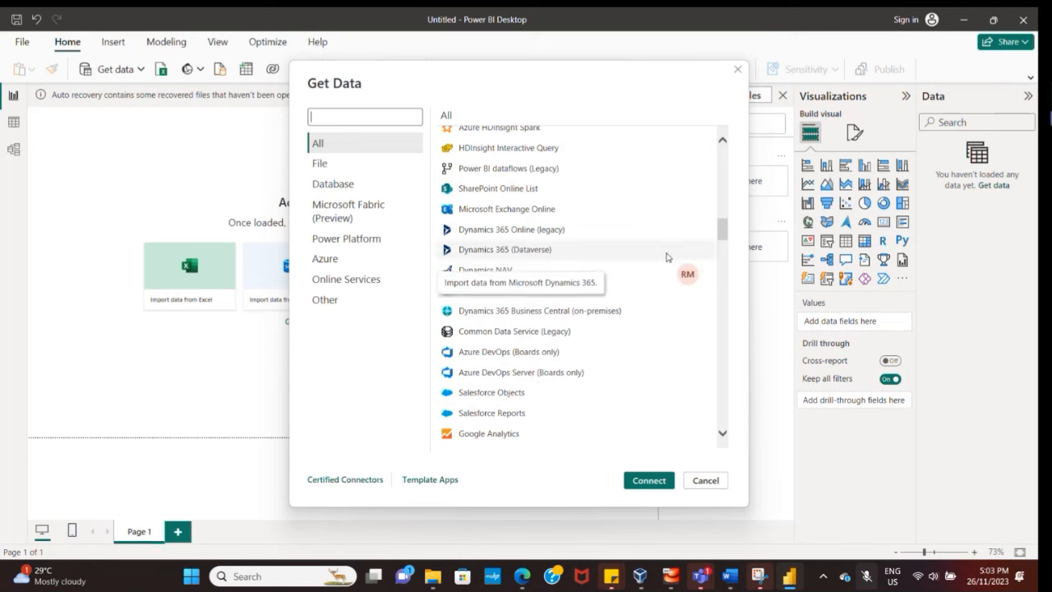
pyautogui.scroll(-2, 667, 256)
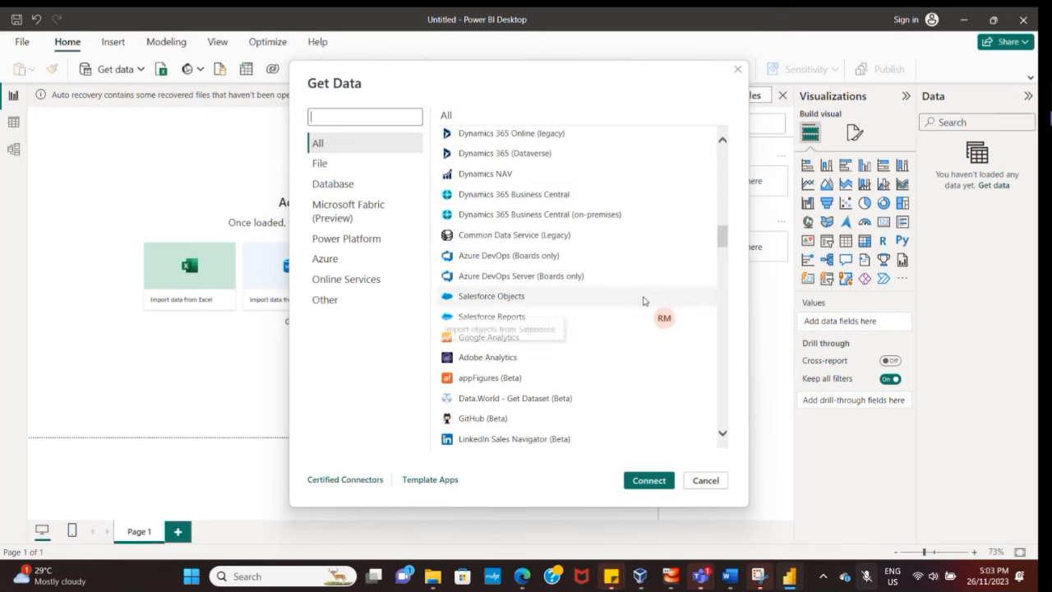
pyautogui.scroll(-2, 649, 296)
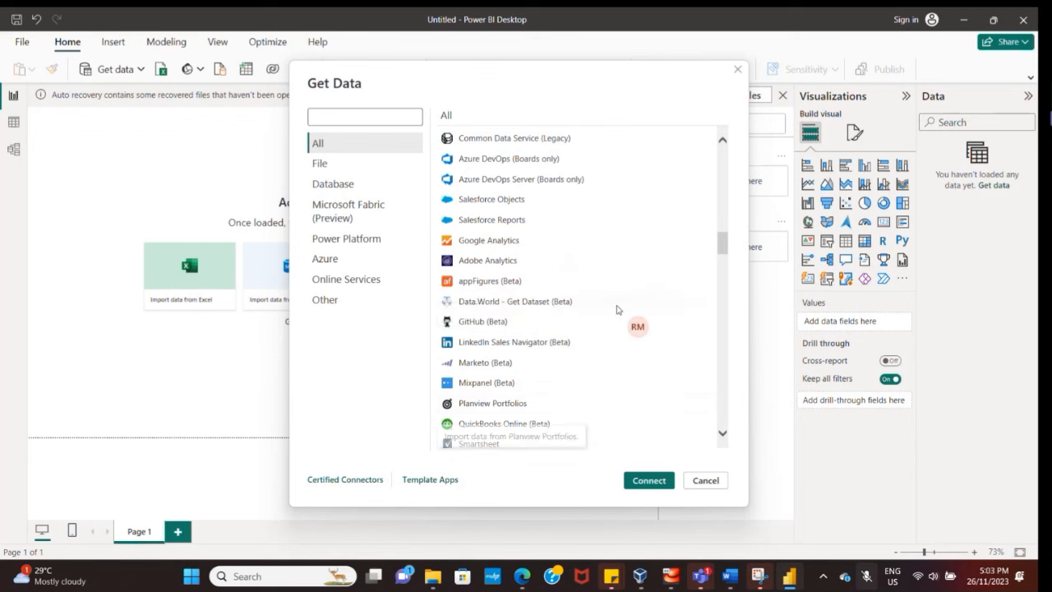
pyautogui.scroll(-3, 632, 293)
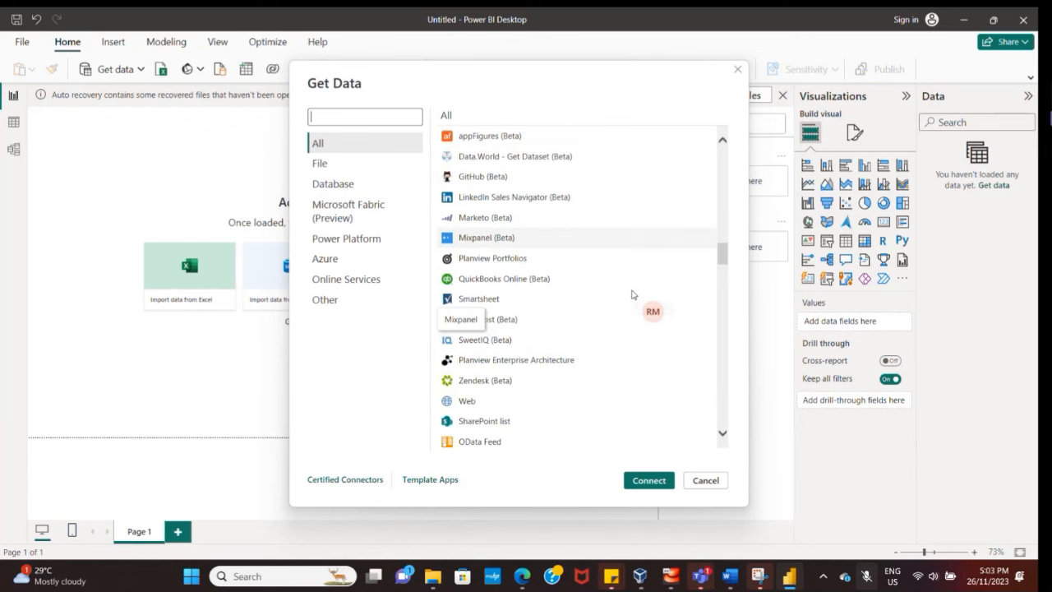
pyautogui.scroll(-3, 633, 292)
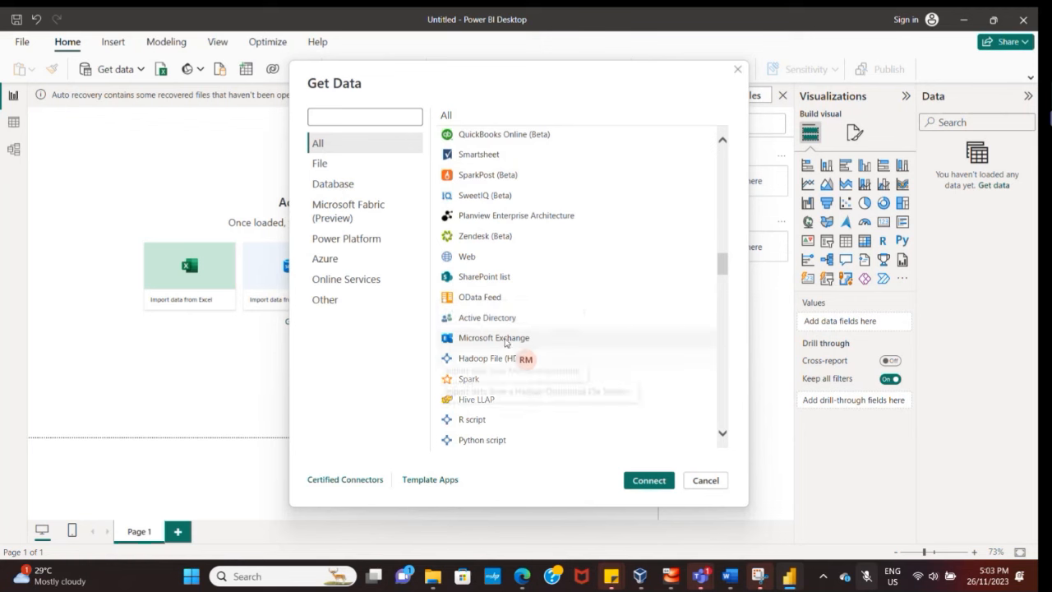
pyautogui.scroll(-2, 641, 312)
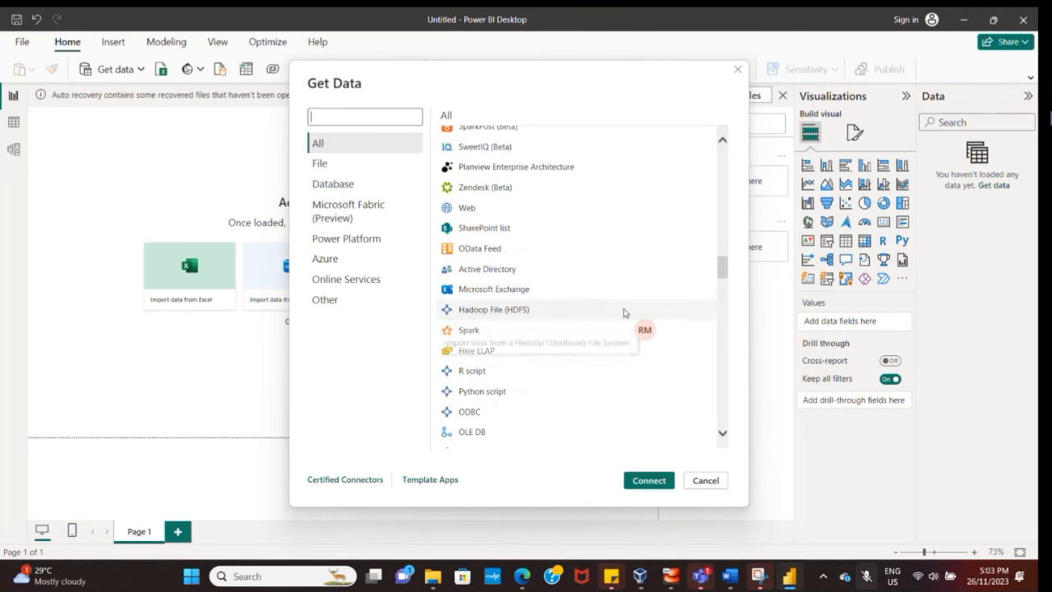
pyautogui.scroll(-10, 628, 308)
pyautogui.scroll(-8, 633, 304)
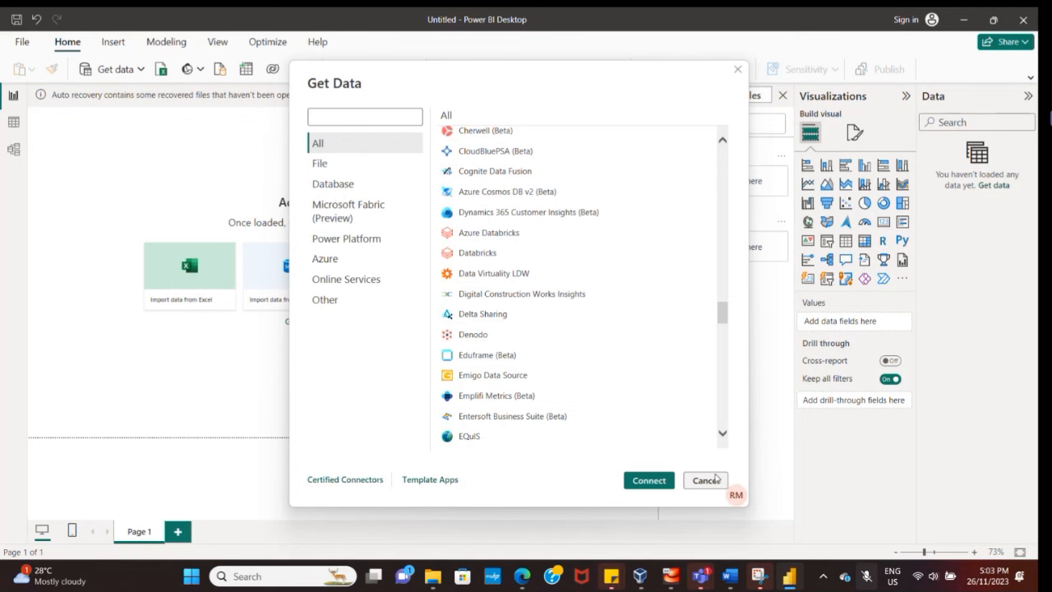
pyautogui.click(714, 480)
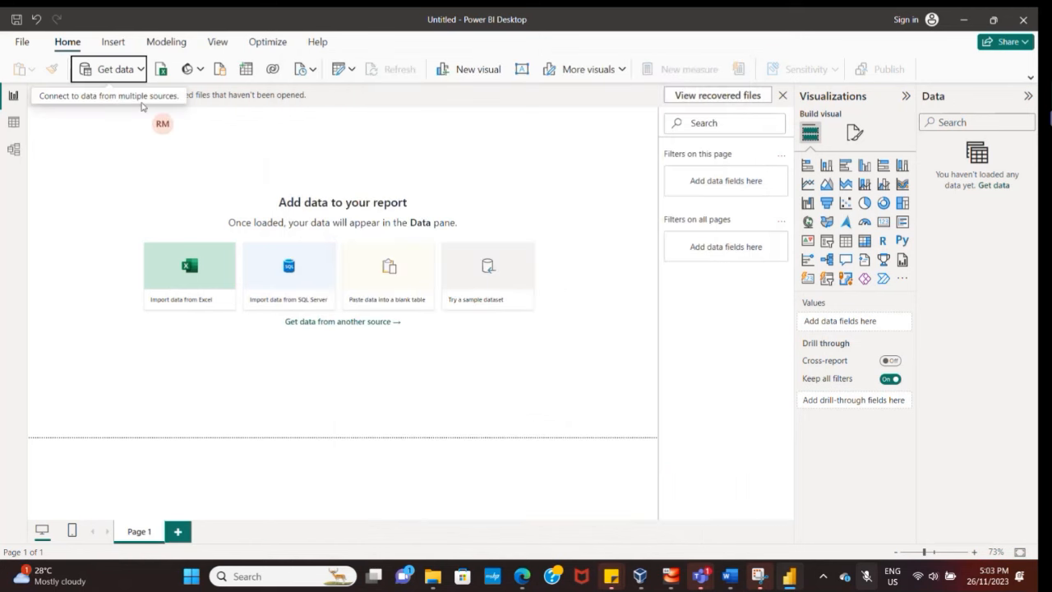
# Load the Customers2 and Orders1 tables from the Excel workbook Cookie Company Orders.xlsx into the report.
pyautogui.click(131, 71)
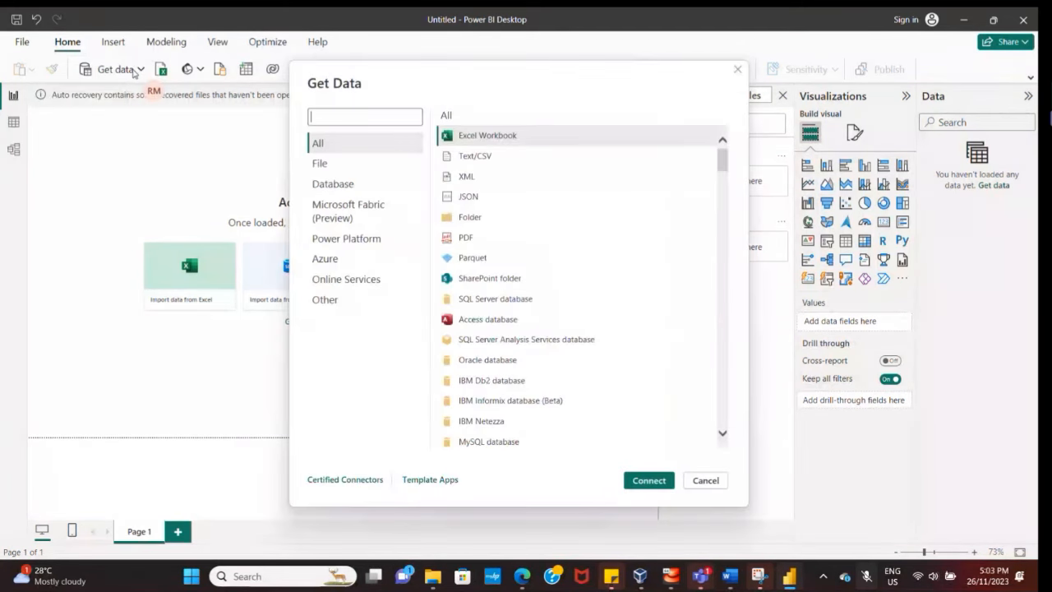
pyautogui.click(648, 481)
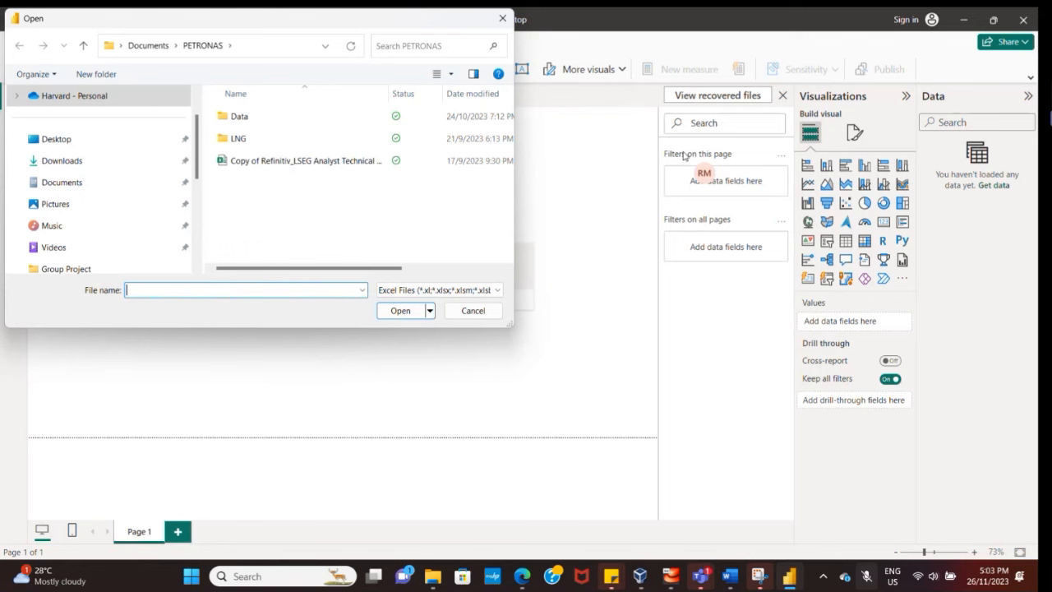
pyautogui.click(480, 315)
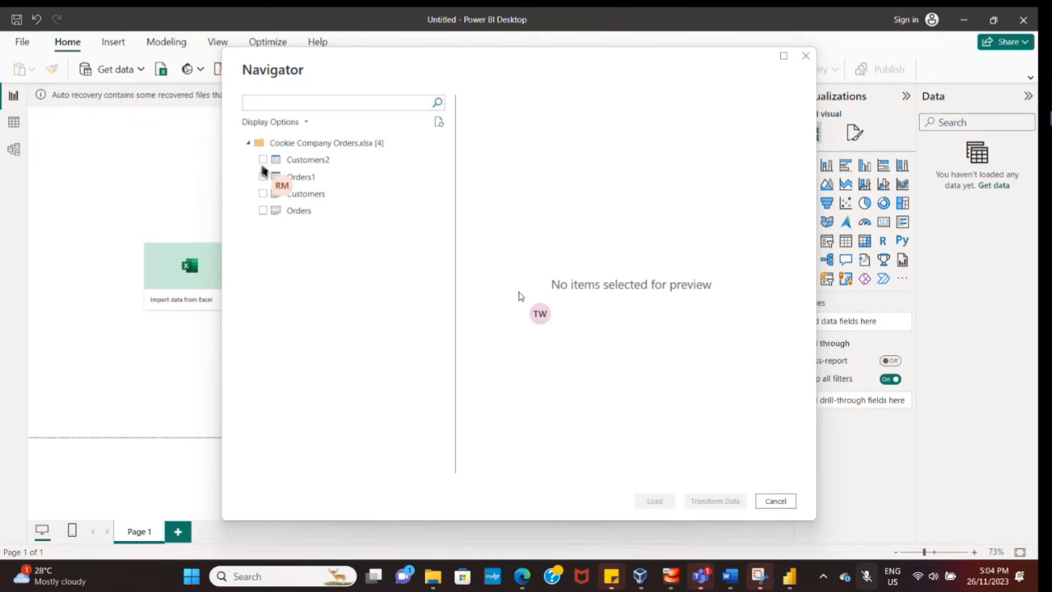
pyautogui.click(262, 160)
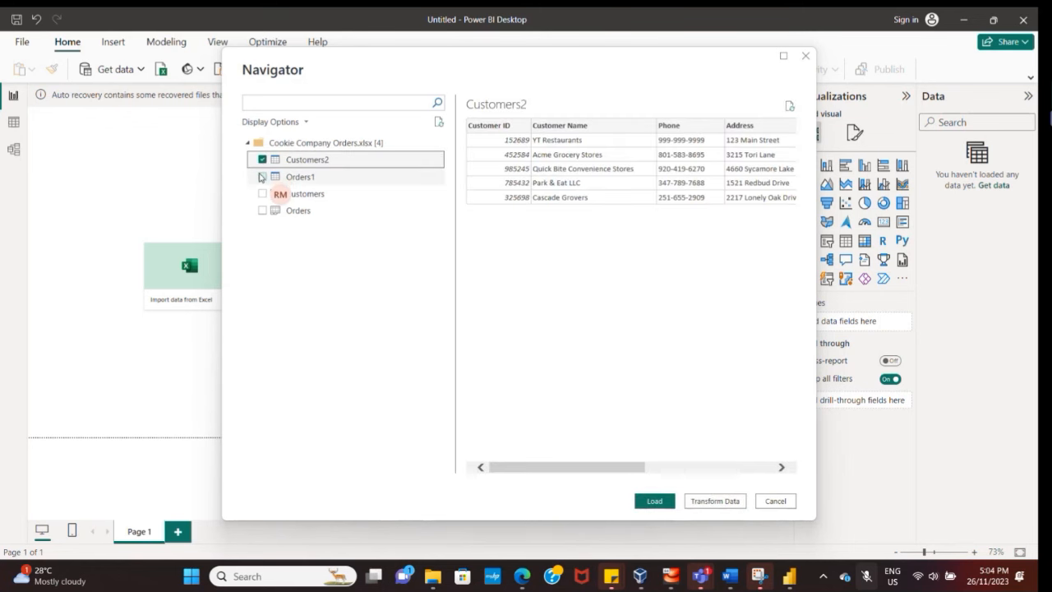
pyautogui.click(262, 177)
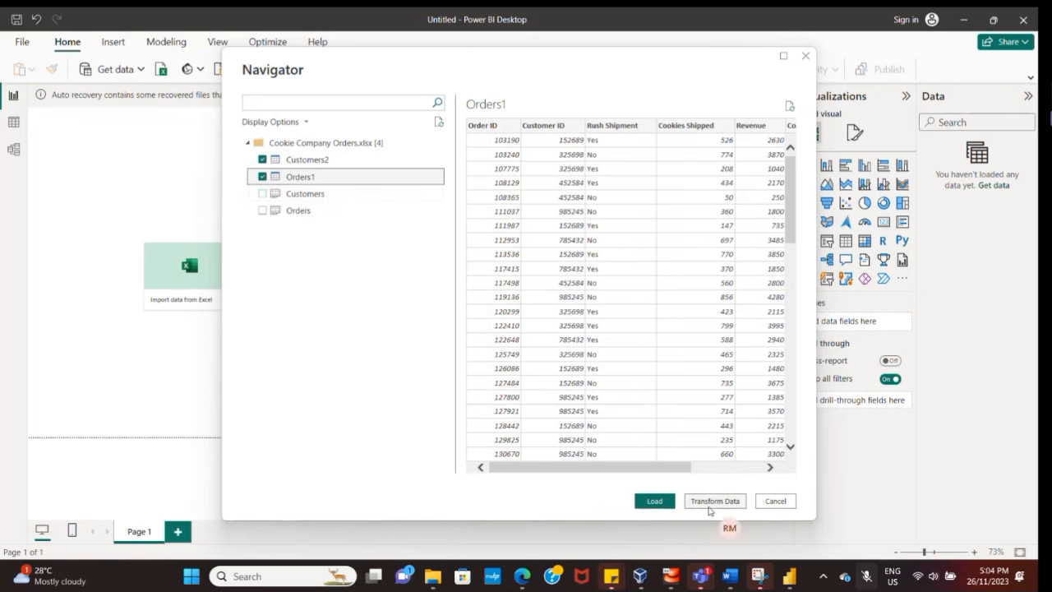
pyautogui.click(654, 500)
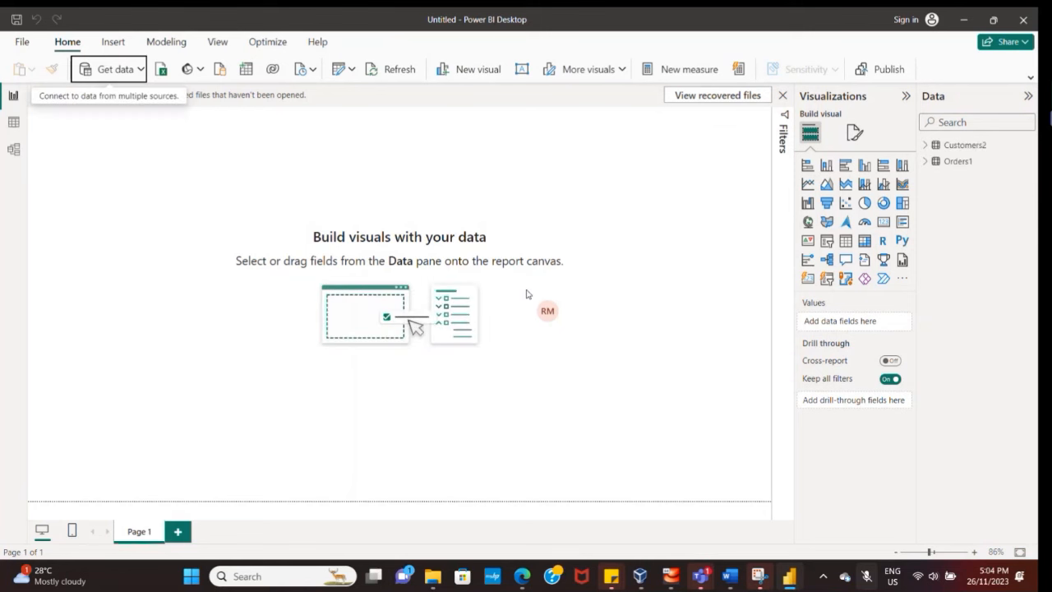
# Expand the field lists of Customers2 and Orders1, and in Model view move the Customers2 table lower and farther from Orders1.
pyautogui.click(926, 145)
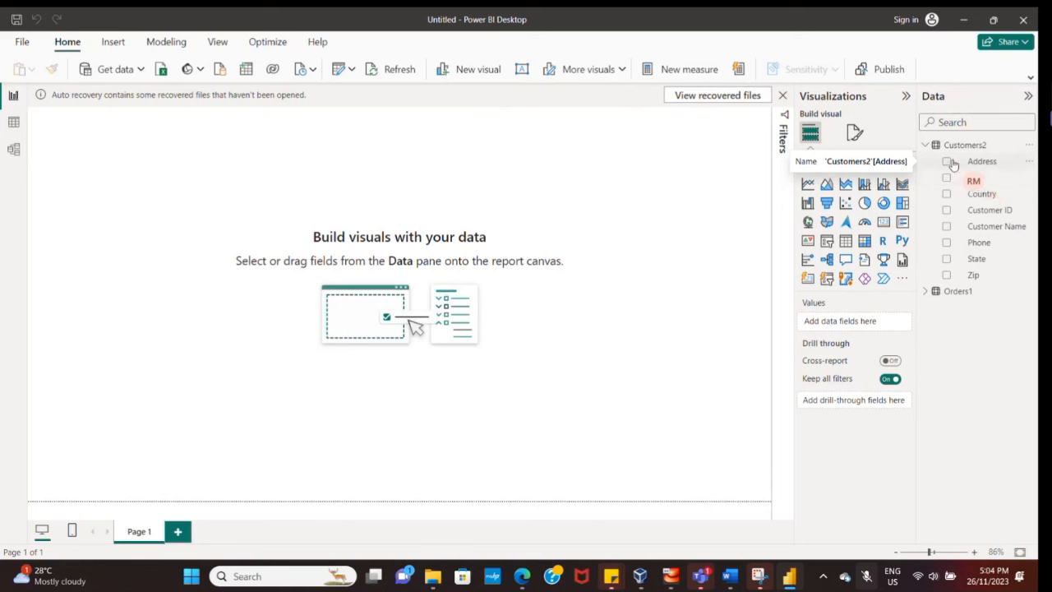
pyautogui.click(927, 294)
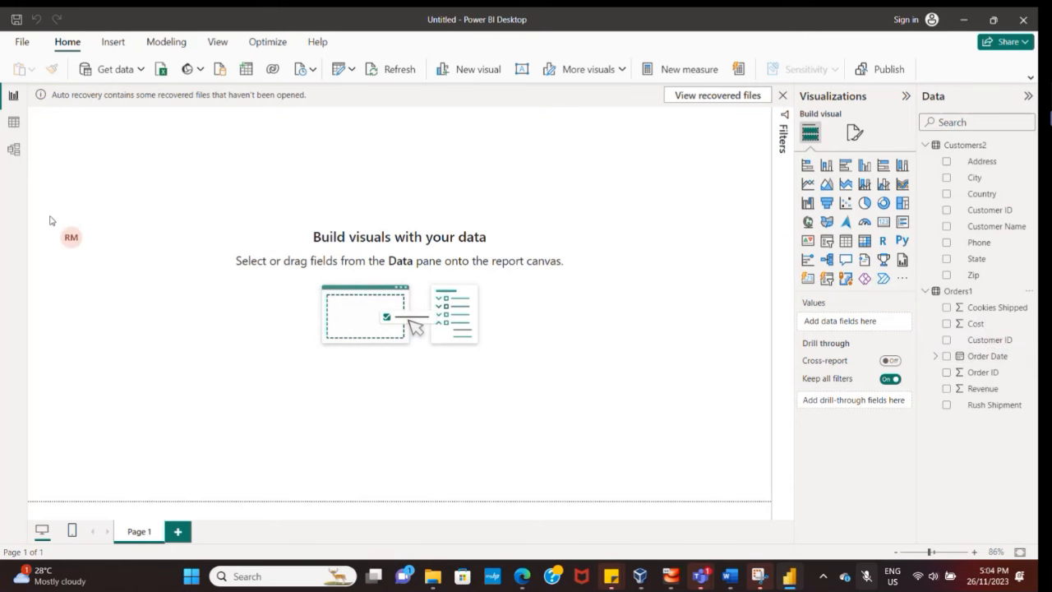
pyautogui.click(14, 150)
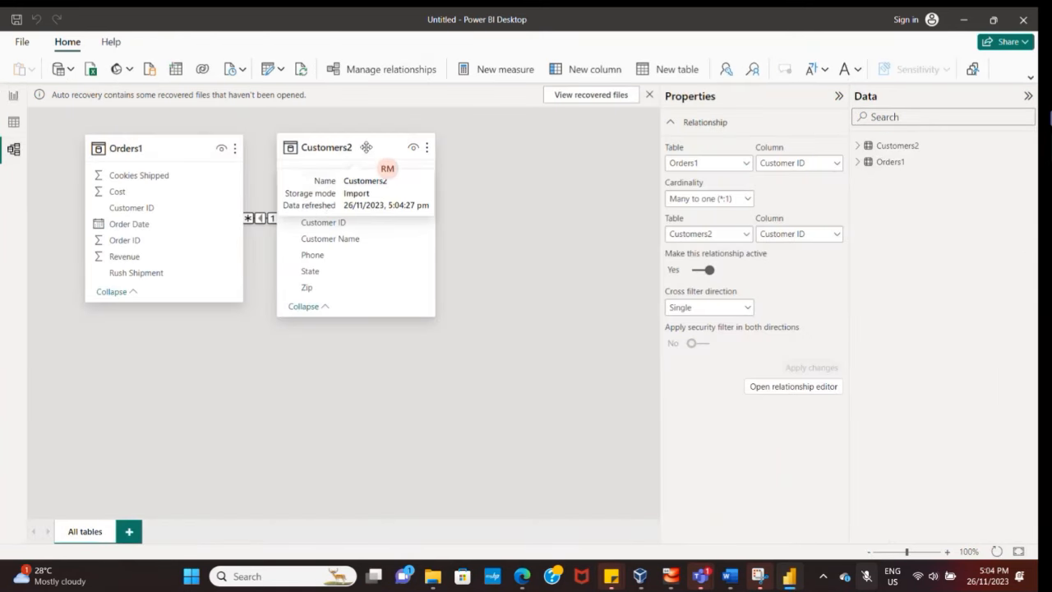
pyautogui.moveTo(367, 148); pyautogui.dragTo(514, 227)
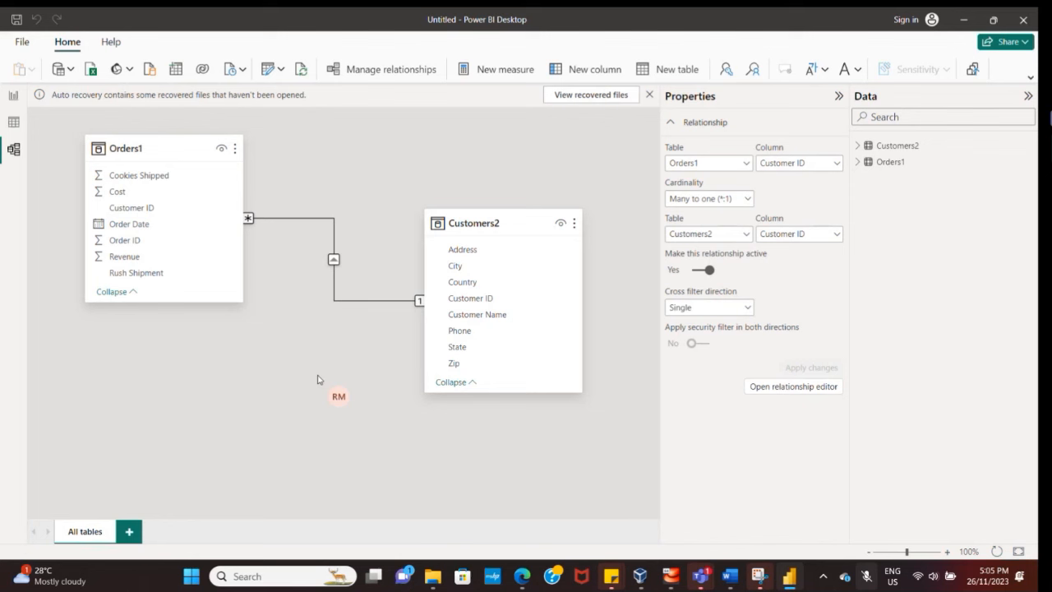
# Look at the options of the Orders1 table in the model, and review the rows of Orders1 and Customers2 in Table view.
pyautogui.click(236, 150)
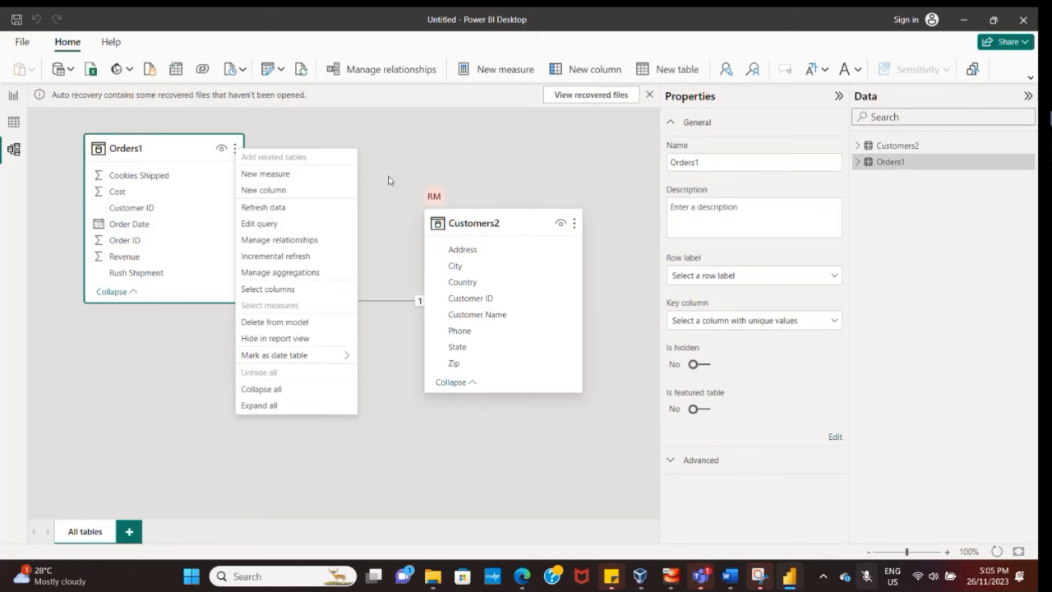
pyautogui.click(436, 155)
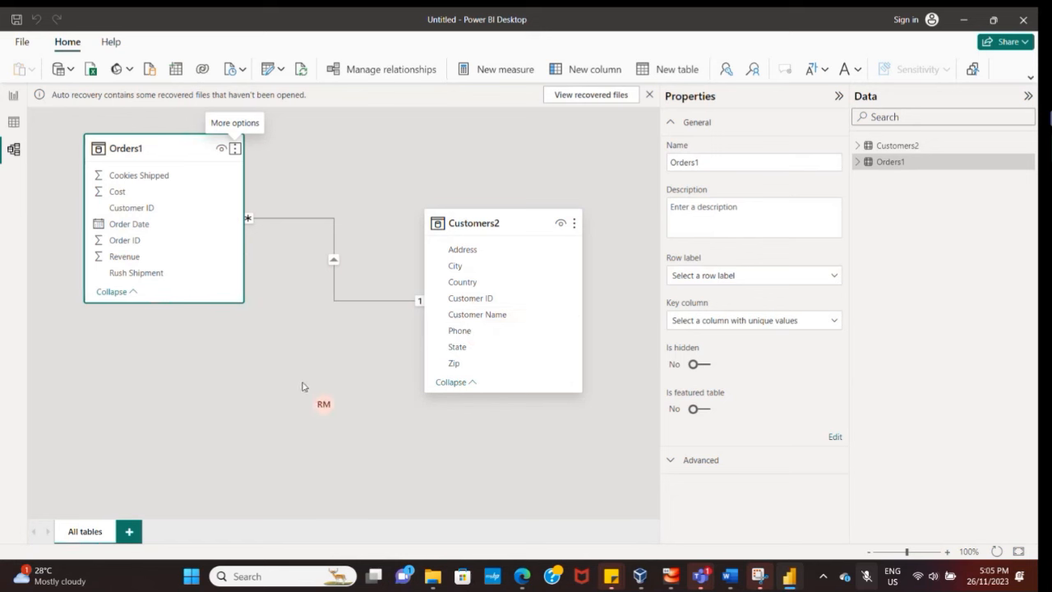
pyautogui.click(13, 122)
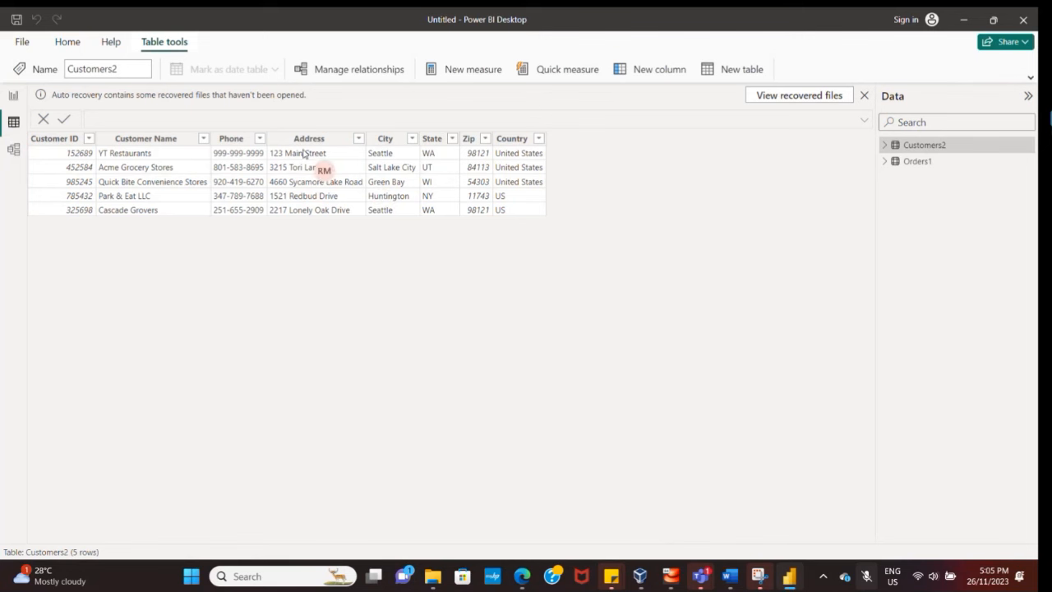
pyautogui.click(918, 162)
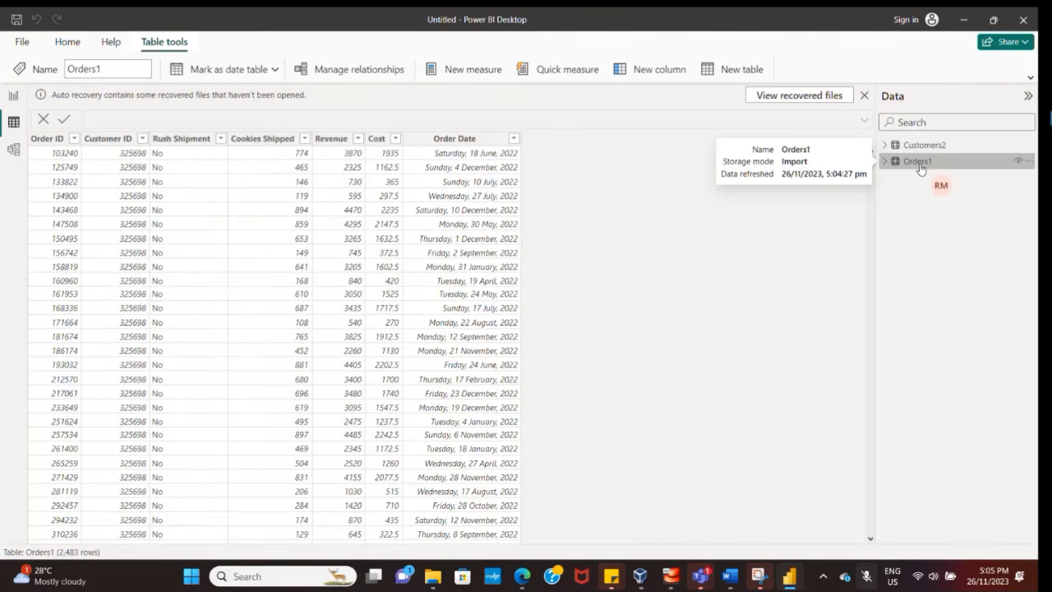
pyautogui.scroll(-3, 761, 319)
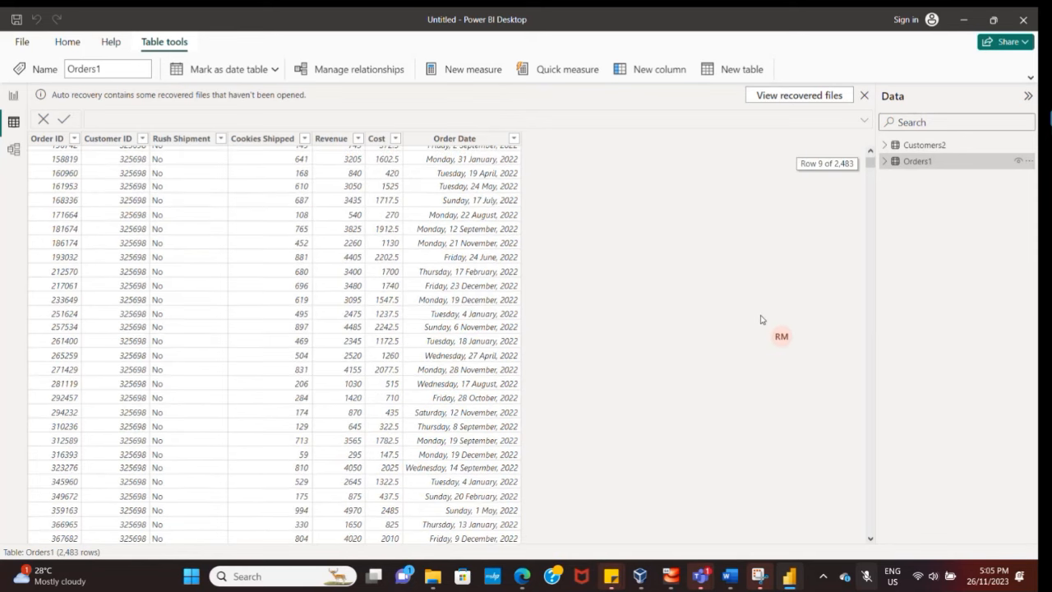
pyautogui.scroll(-20, 778, 286)
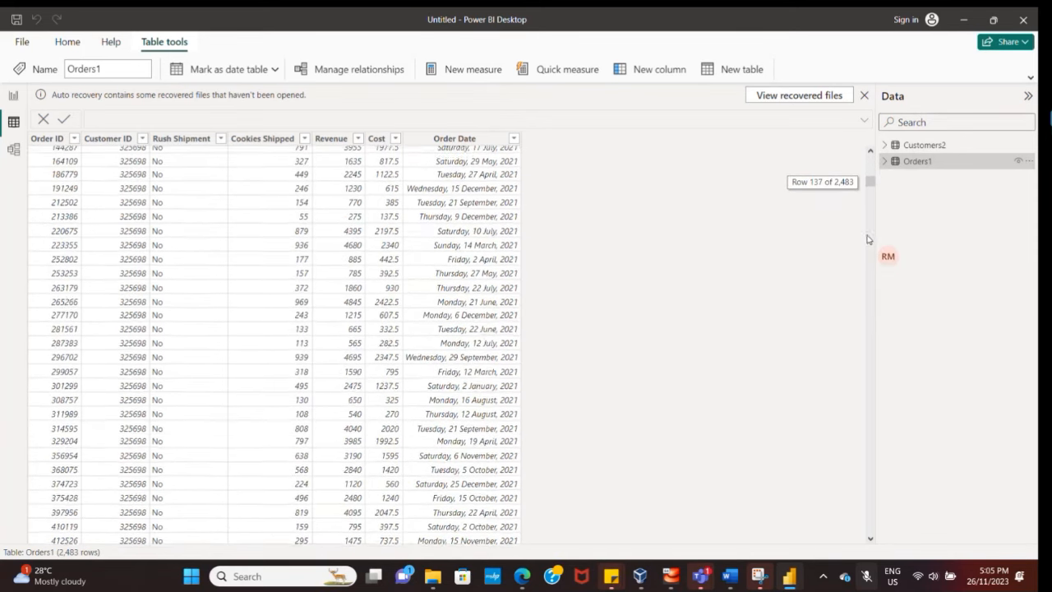
pyautogui.scroll(8, 695, 255)
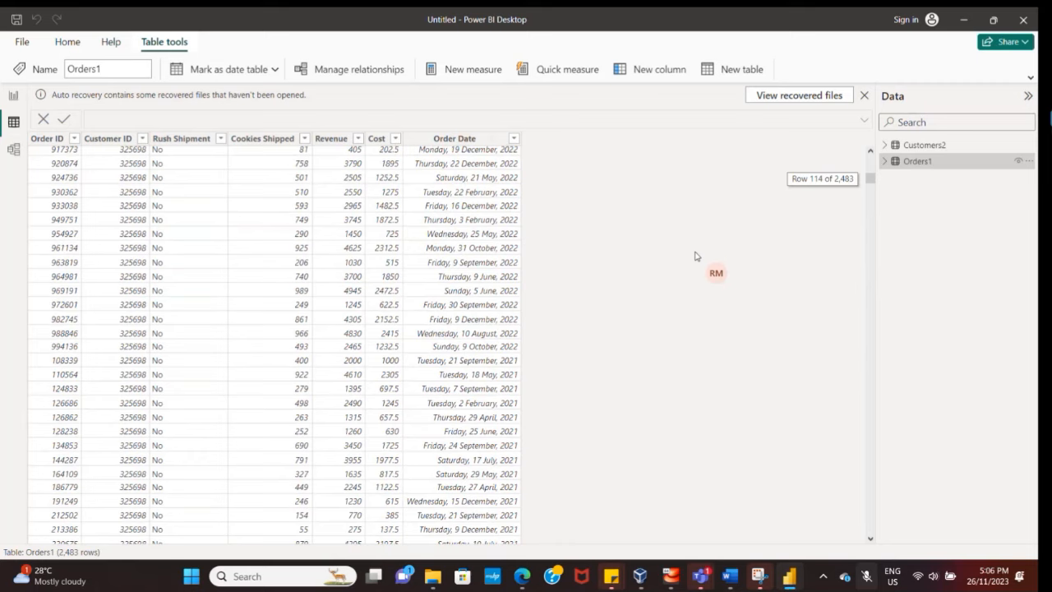
pyautogui.scroll(3, 695, 256)
pyautogui.click(929, 147)
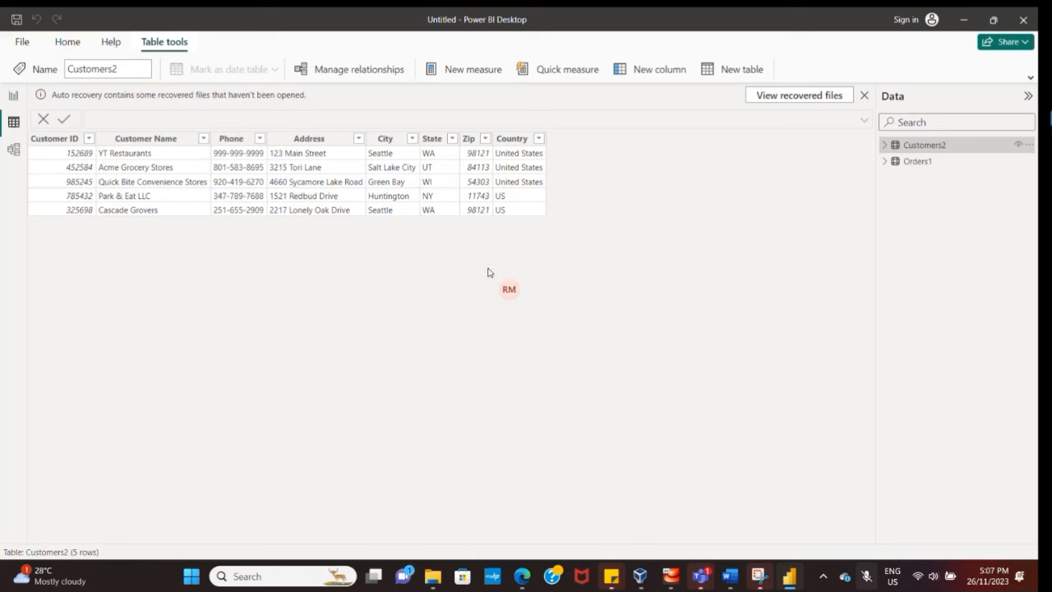
# Select the Country column of Customers2 and open the data for transformation in a maximized Power Query Editor.
pyautogui.click(515, 194)
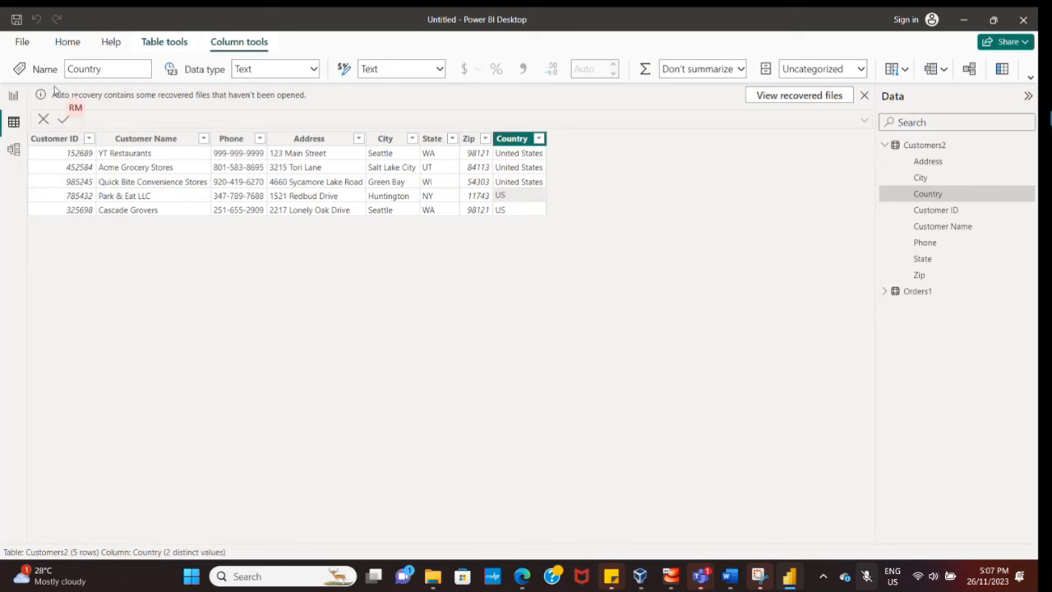
pyautogui.click(65, 42)
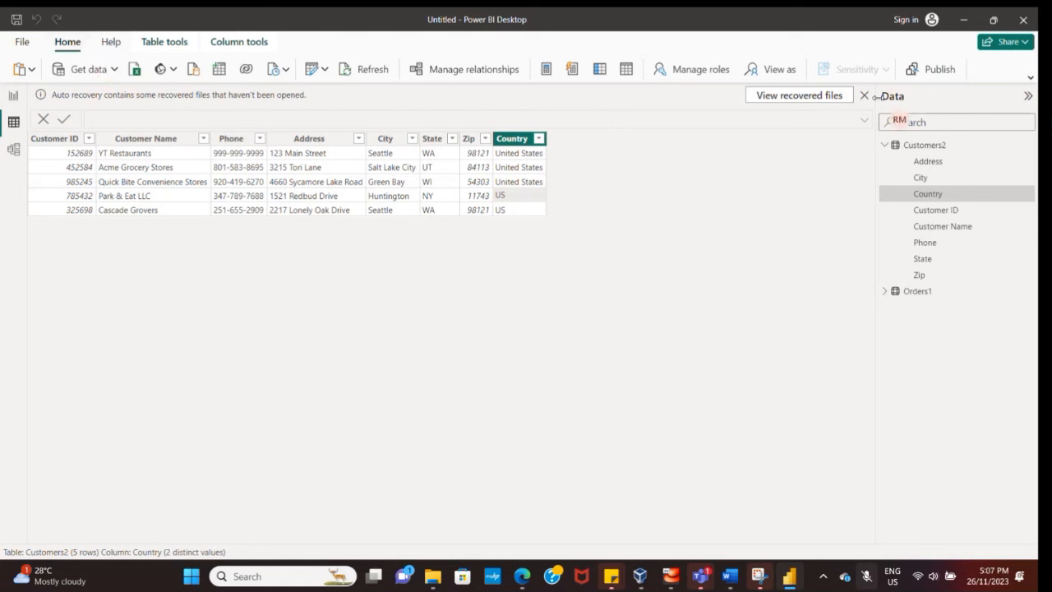
pyautogui.click(864, 95)
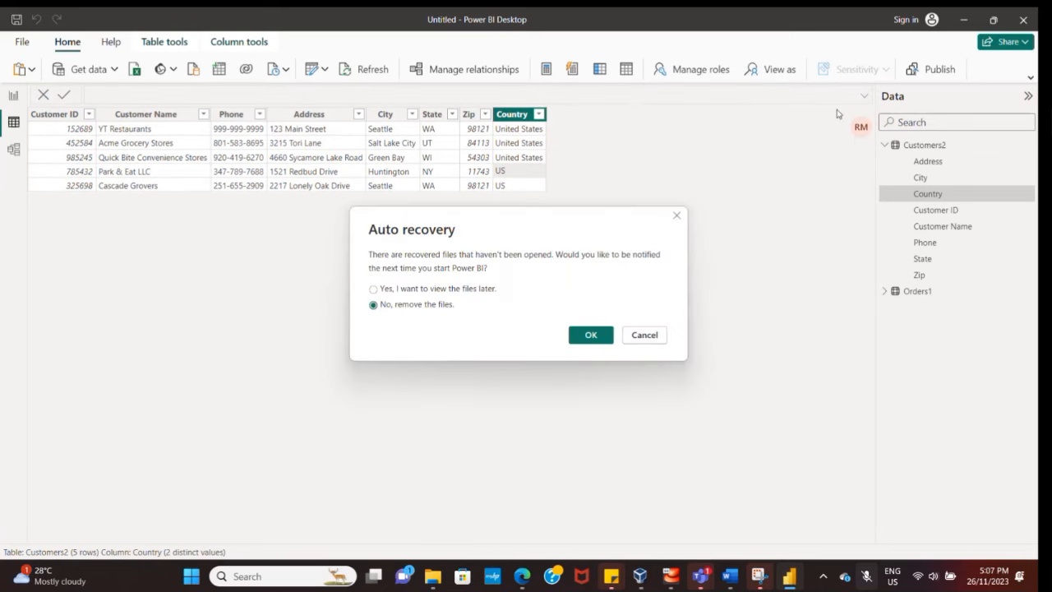
pyautogui.click(642, 340)
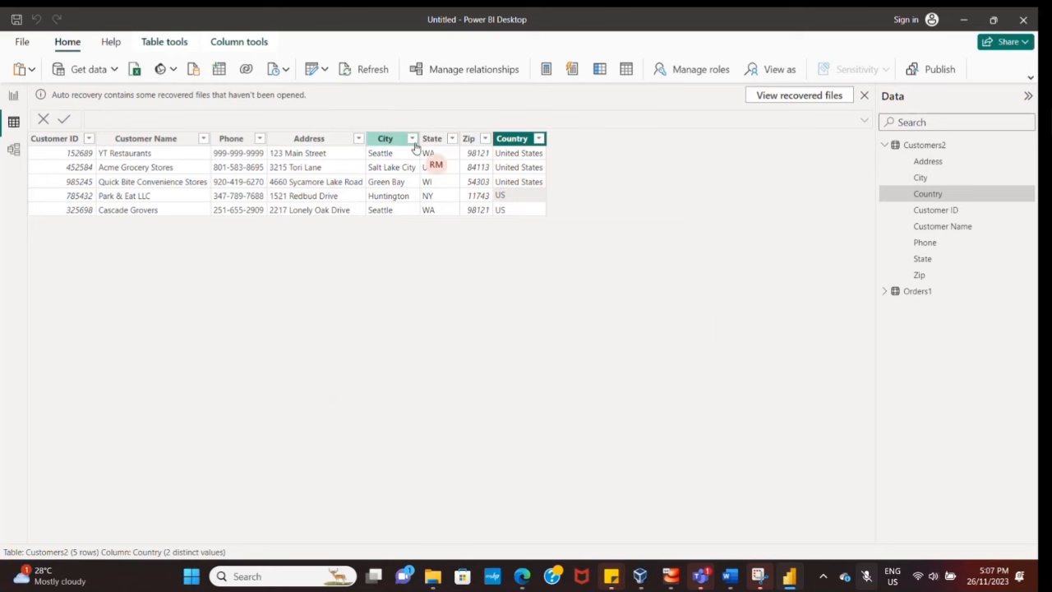
pyautogui.click(325, 70)
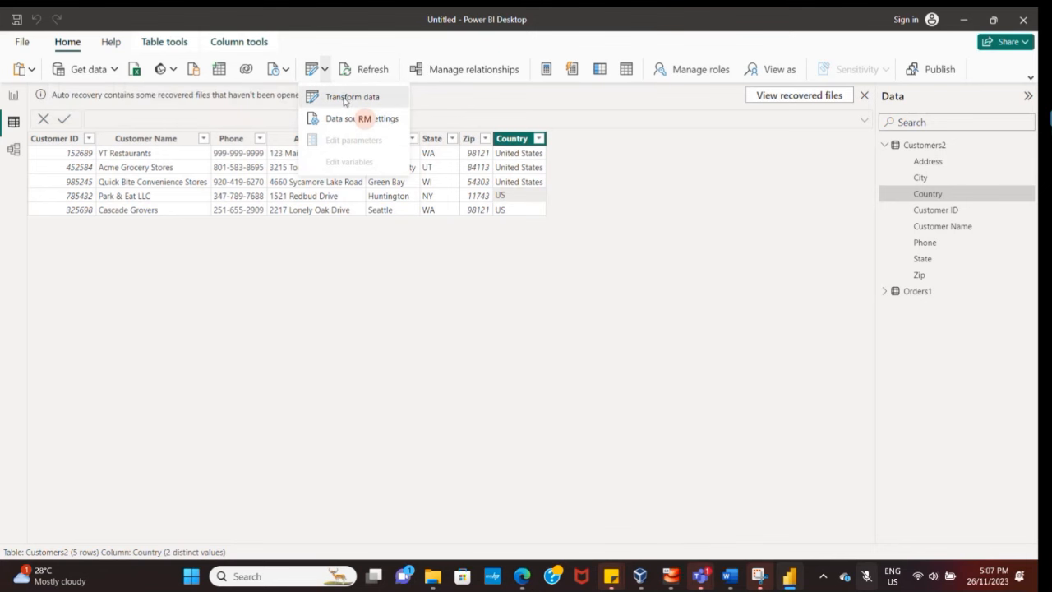
pyautogui.click(348, 99)
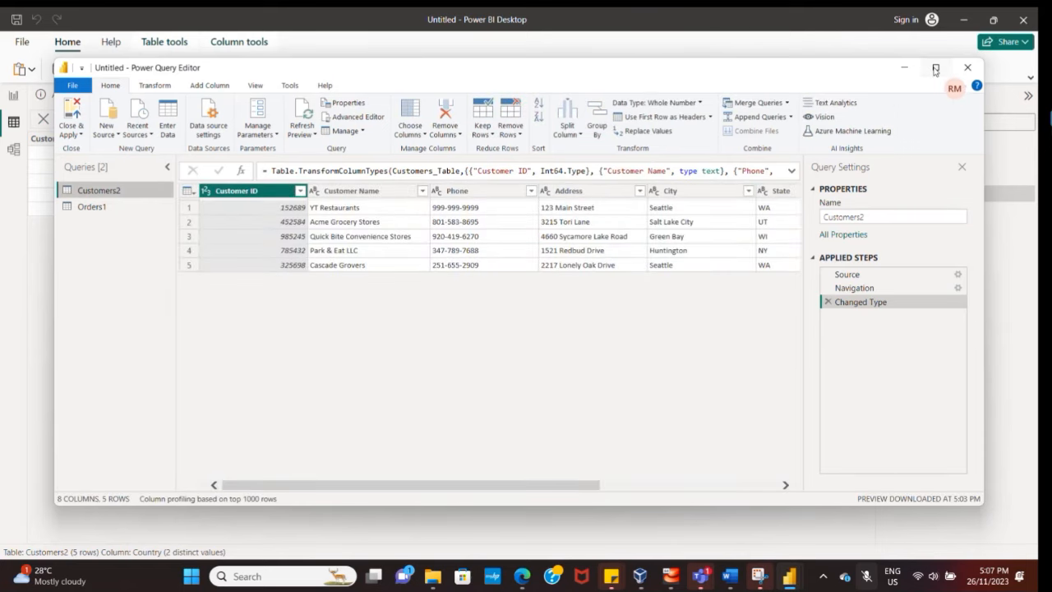
pyautogui.click(934, 69)
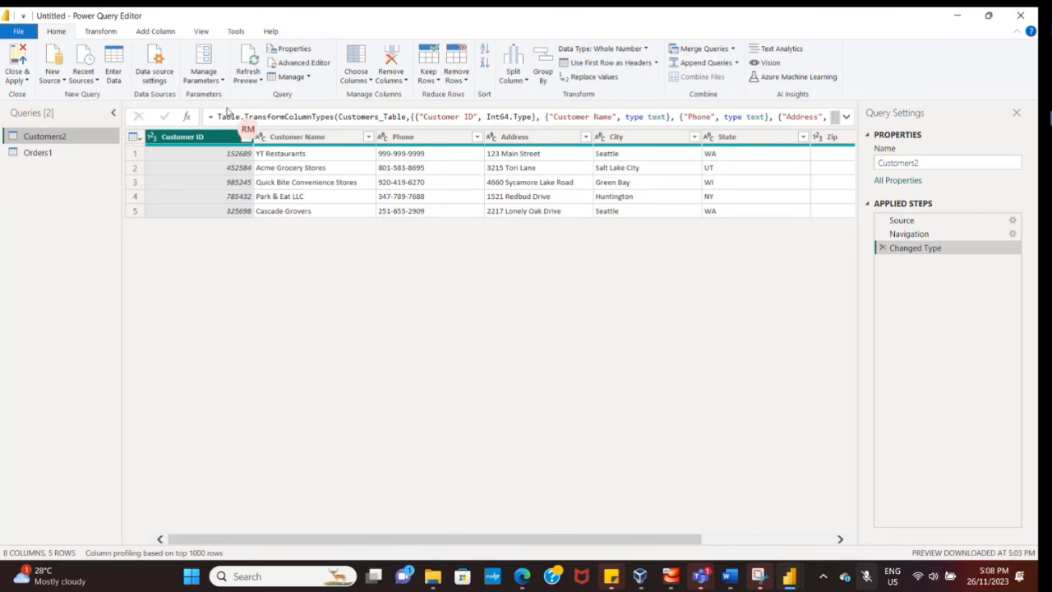
# Examine the Add Conditional Column settings and the columns available for its condition, leaving without adding a column.
pyautogui.click(159, 33)
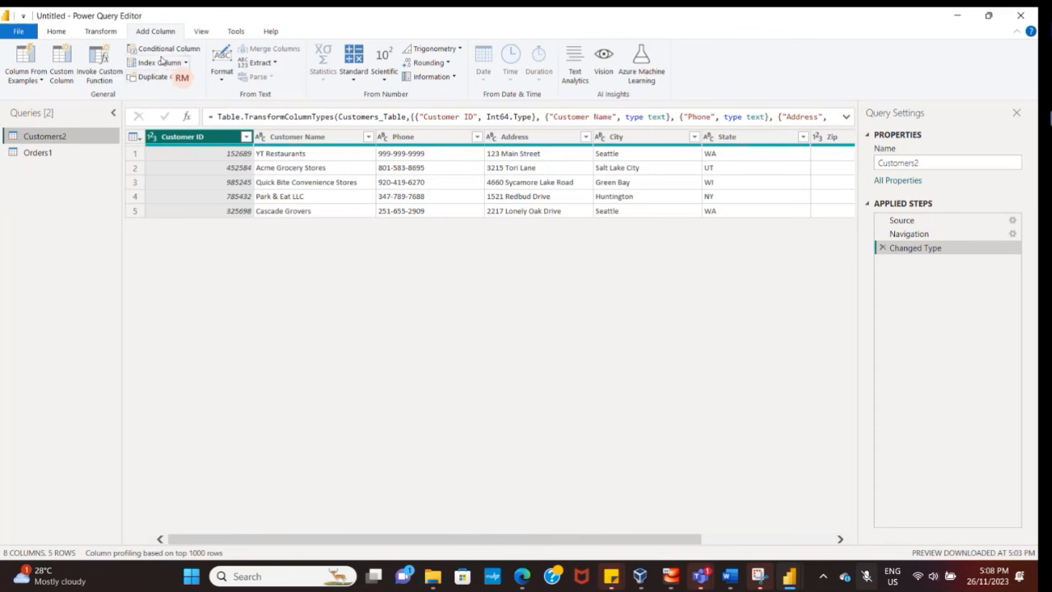
pyautogui.click(162, 55)
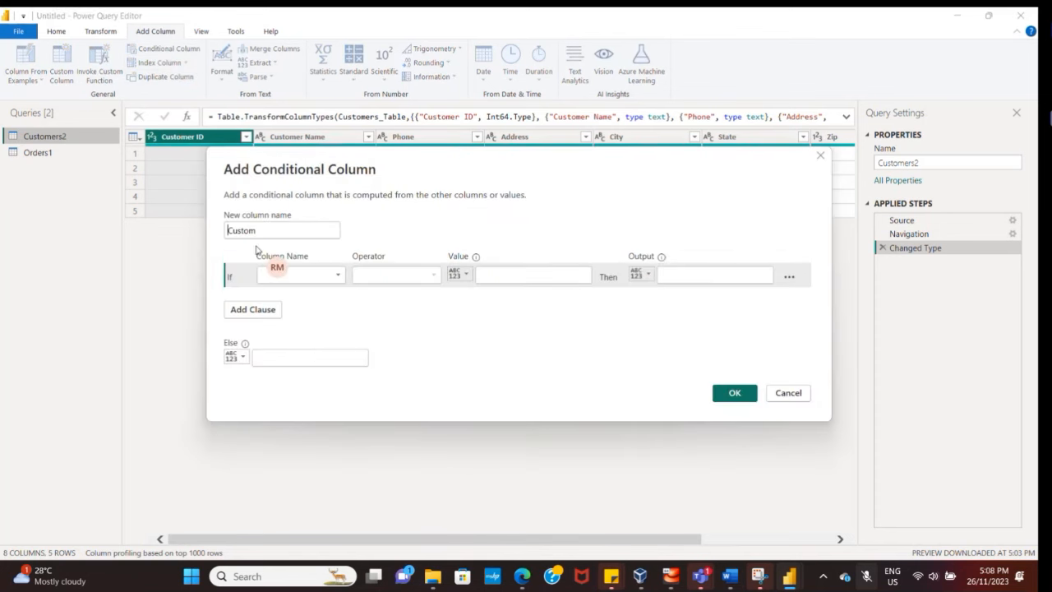
pyautogui.doubleClick(234, 230)
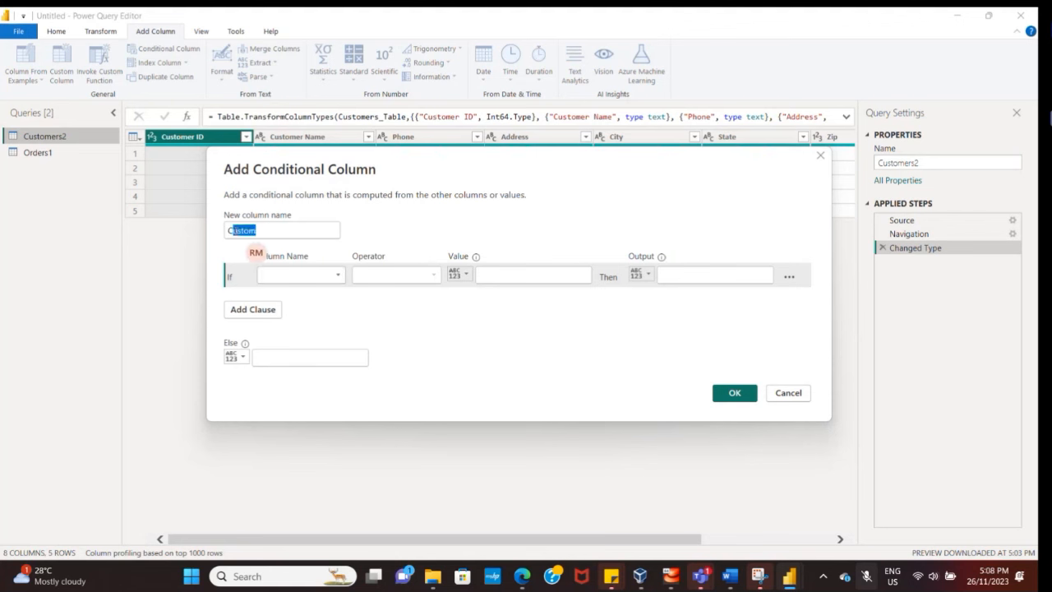
pyautogui.click(333, 277)
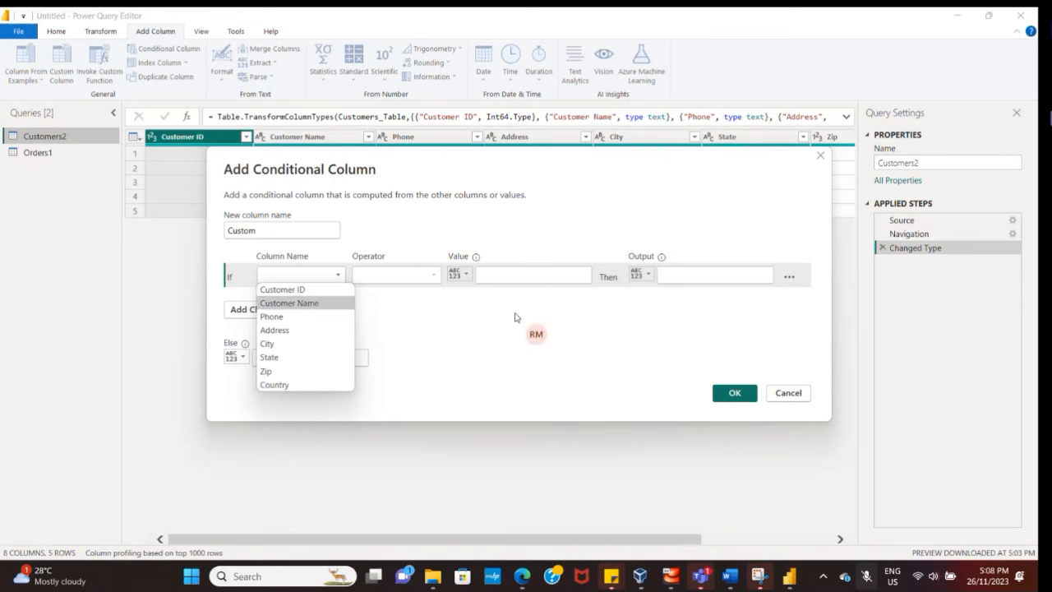
pyautogui.click(673, 355)
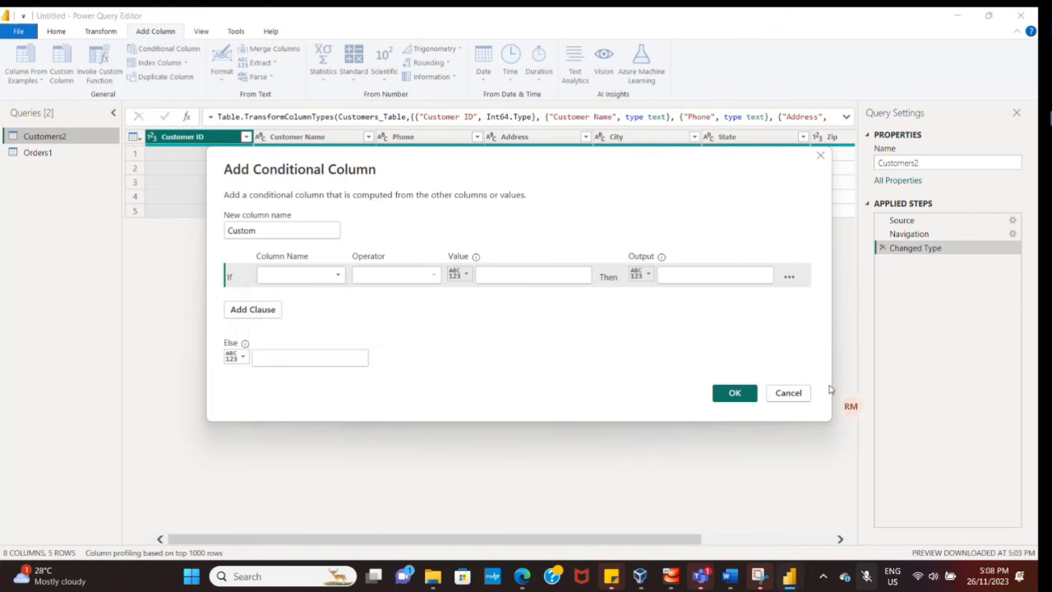
pyautogui.click(787, 393)
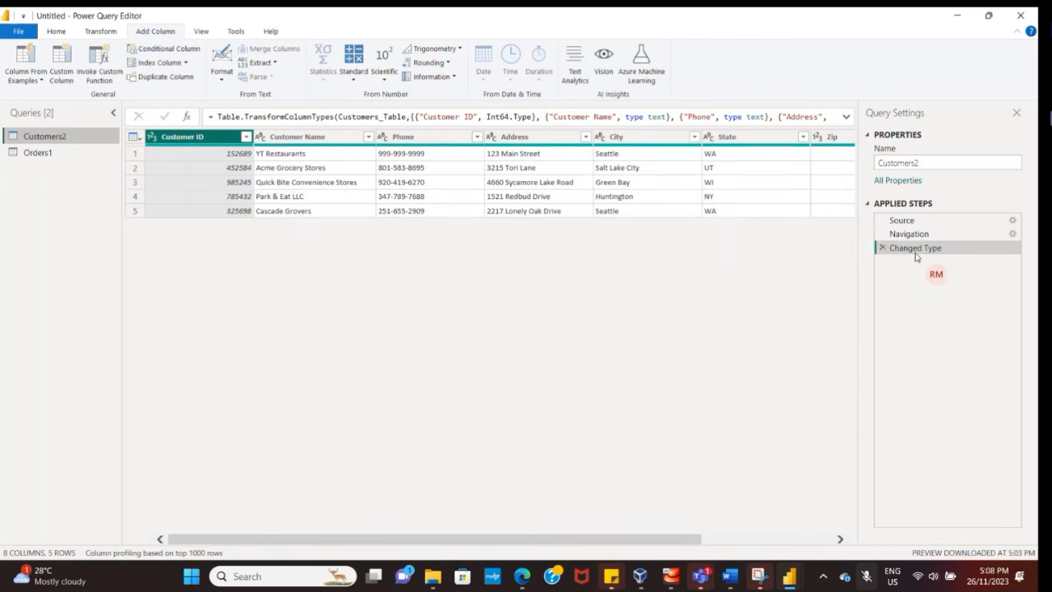
# Review all columns of the Orders1 query and of the Customers2 query, through to Order Date and Country.
pyautogui.click(43, 158)
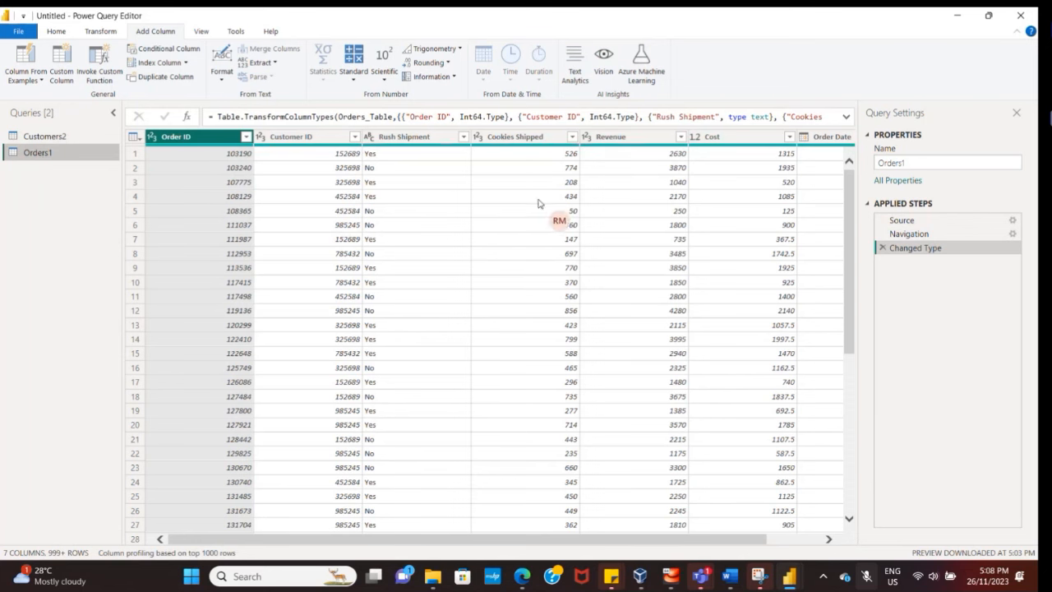
pyautogui.moveTo(727, 539); pyautogui.dragTo(840, 545)
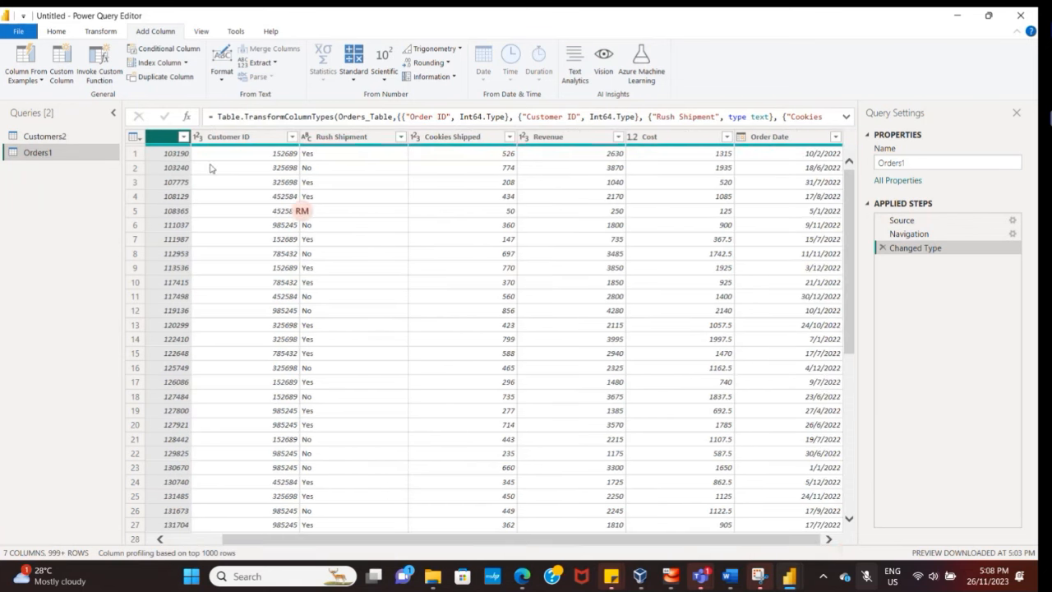
pyautogui.click(71, 138)
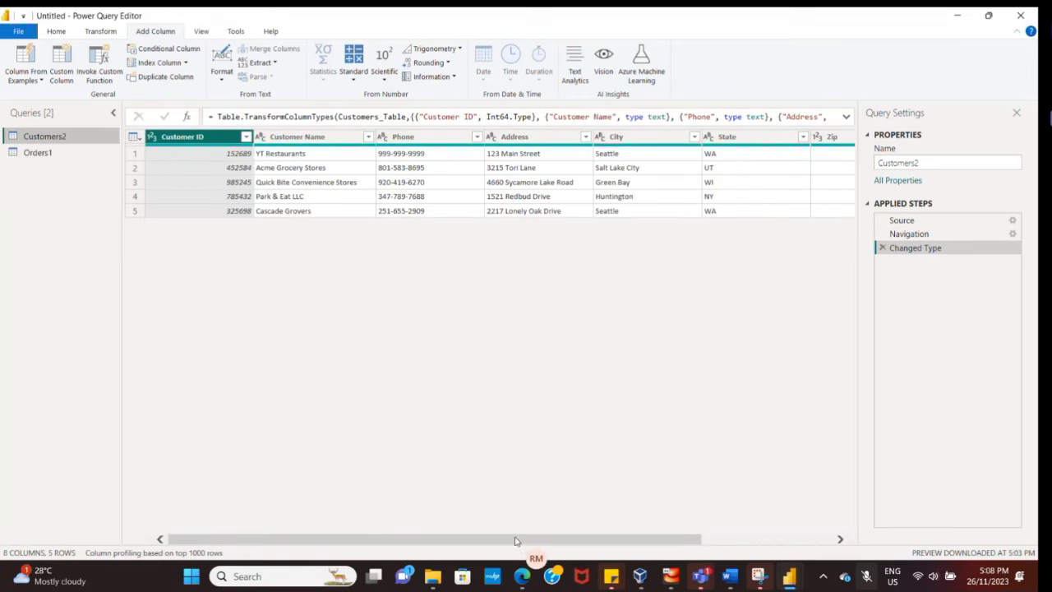
pyautogui.moveTo(515, 541); pyautogui.dragTo(830, 530)
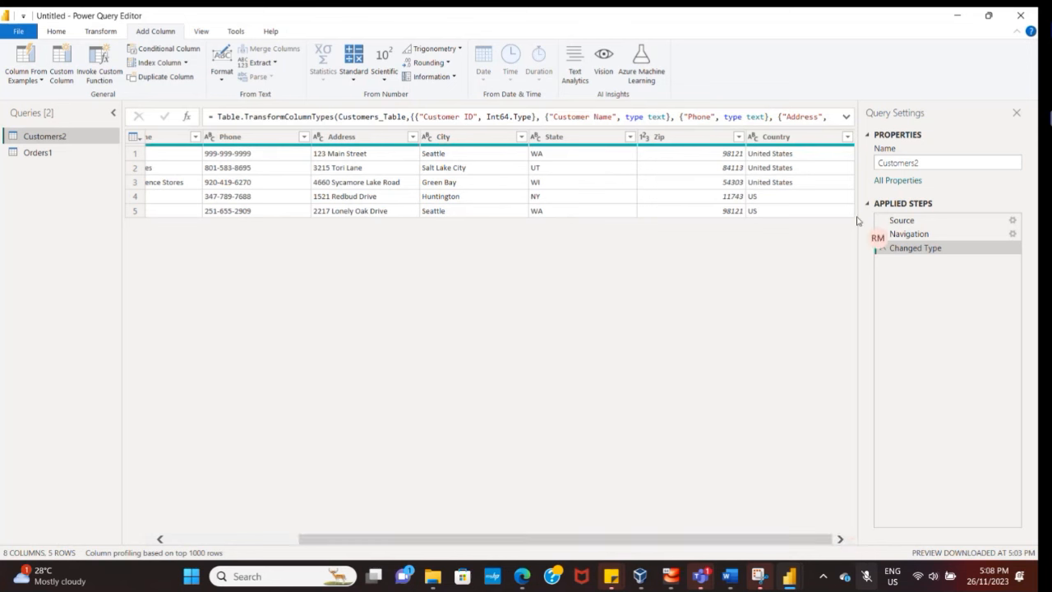
# Replace the value US with United States in the Country column of Customers2.
pyautogui.click(804, 144)
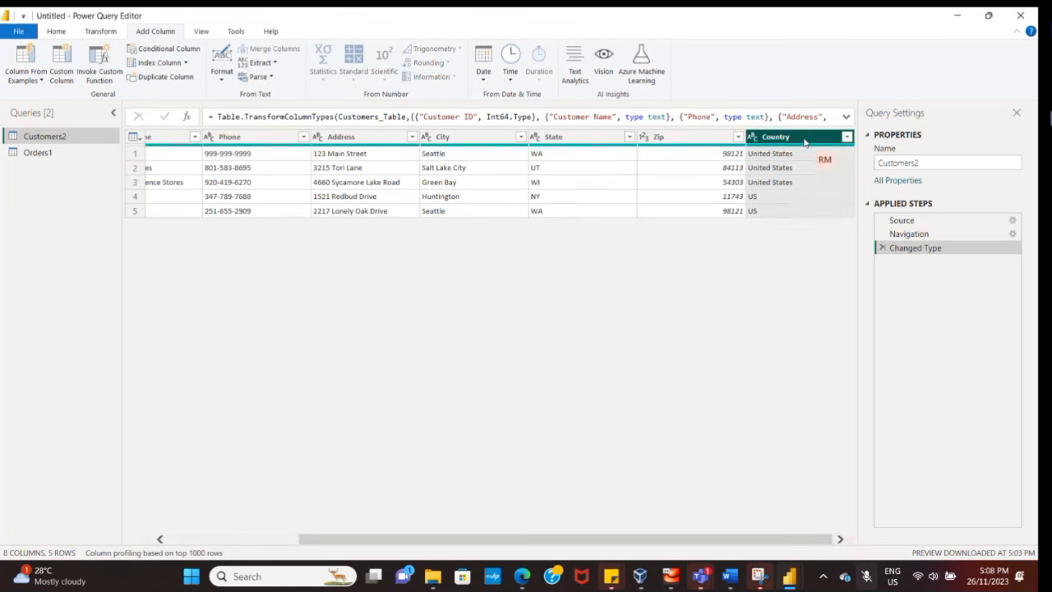
pyautogui.rightClick(805, 144)
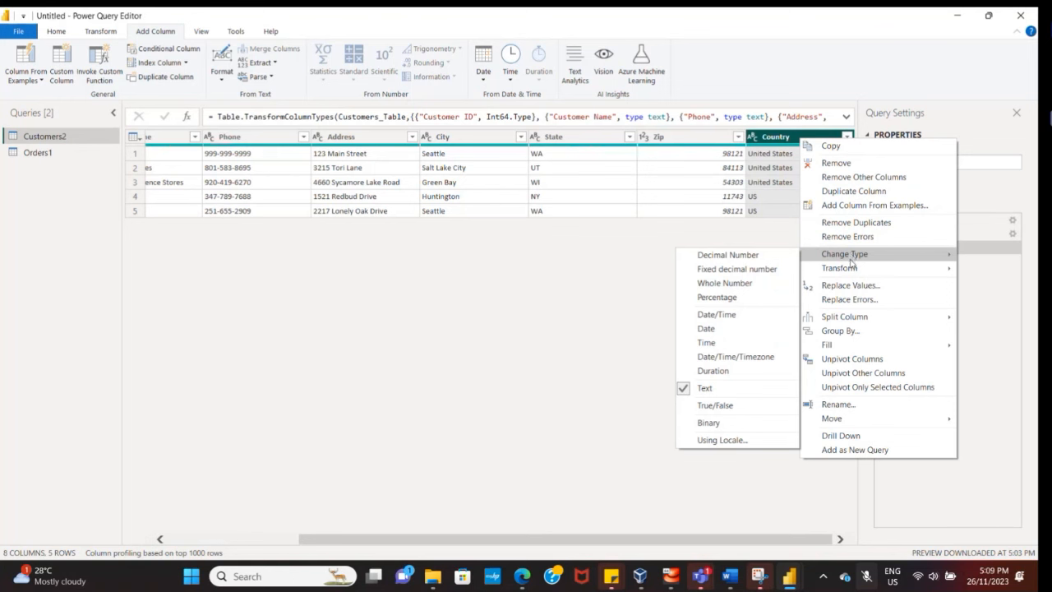
pyautogui.moveTo(838, 255)
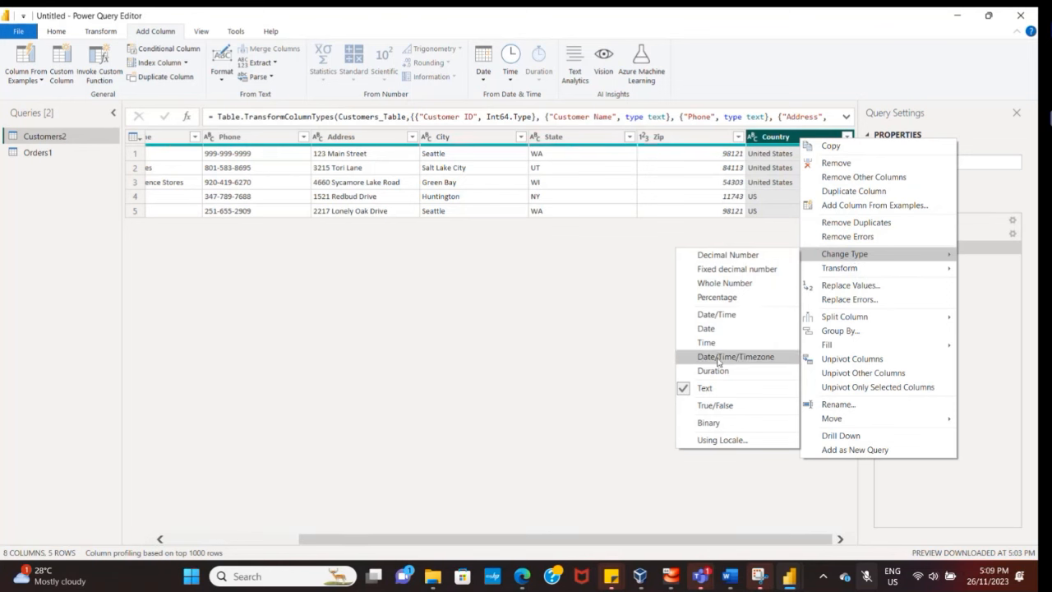
pyautogui.moveTo(916, 270)
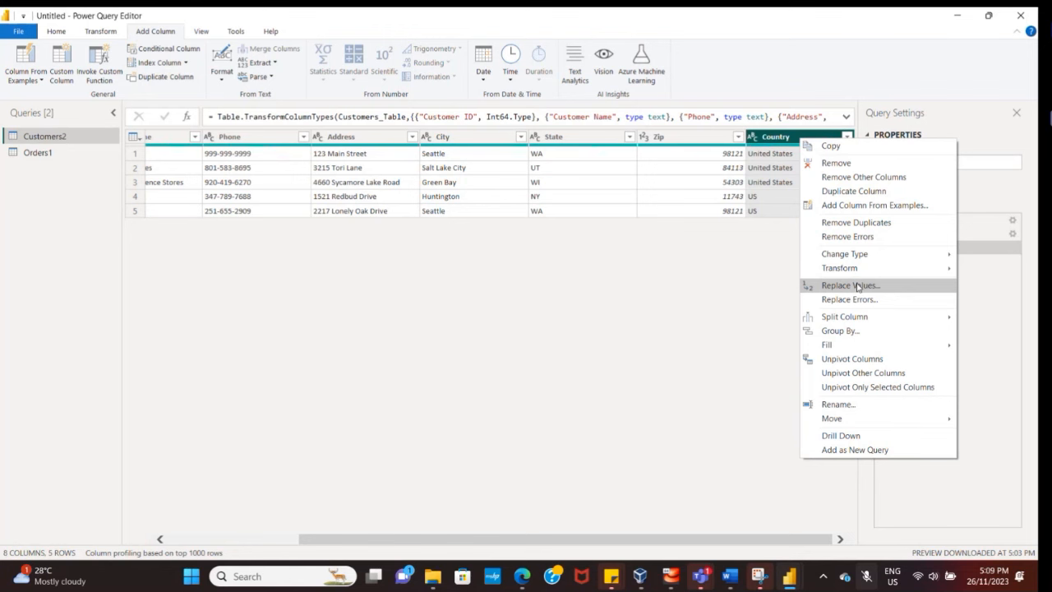
pyautogui.click(860, 287)
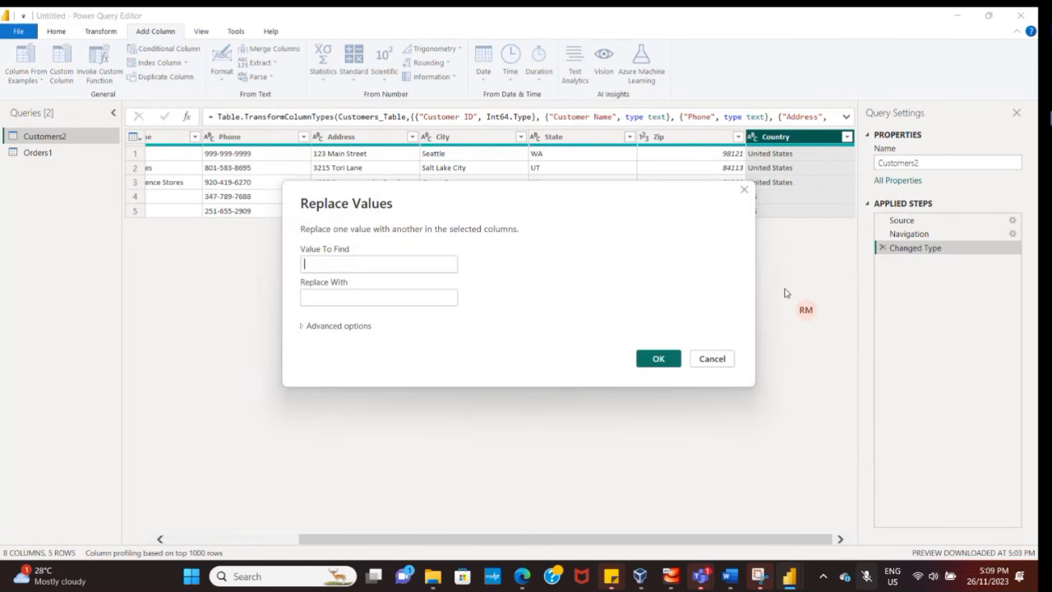
pyautogui.moveTo(520, 197); pyautogui.dragTo(472, 204)
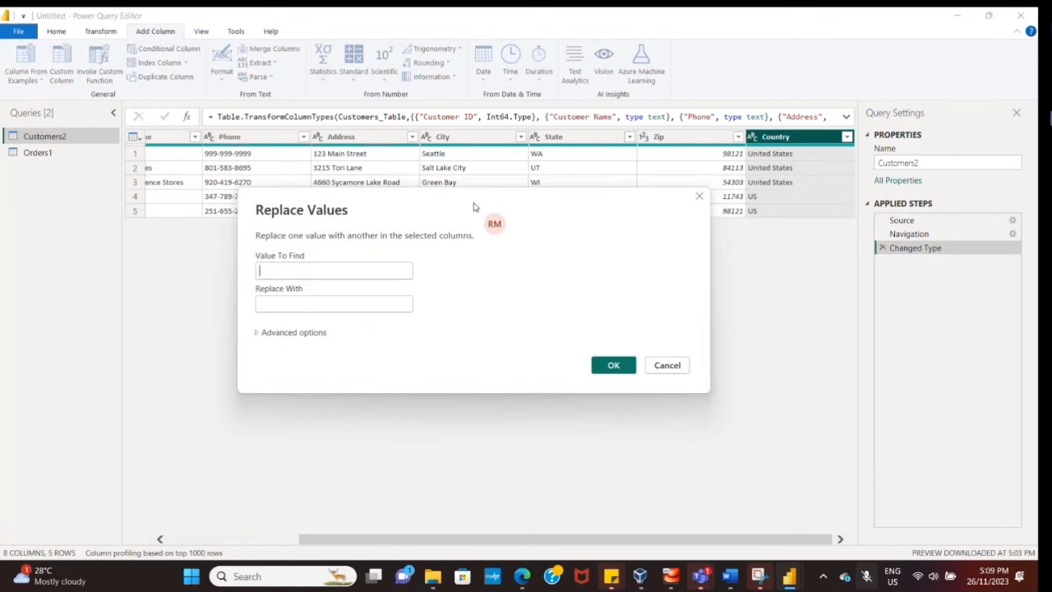
pyautogui.click(359, 264)
pyautogui.write('U')
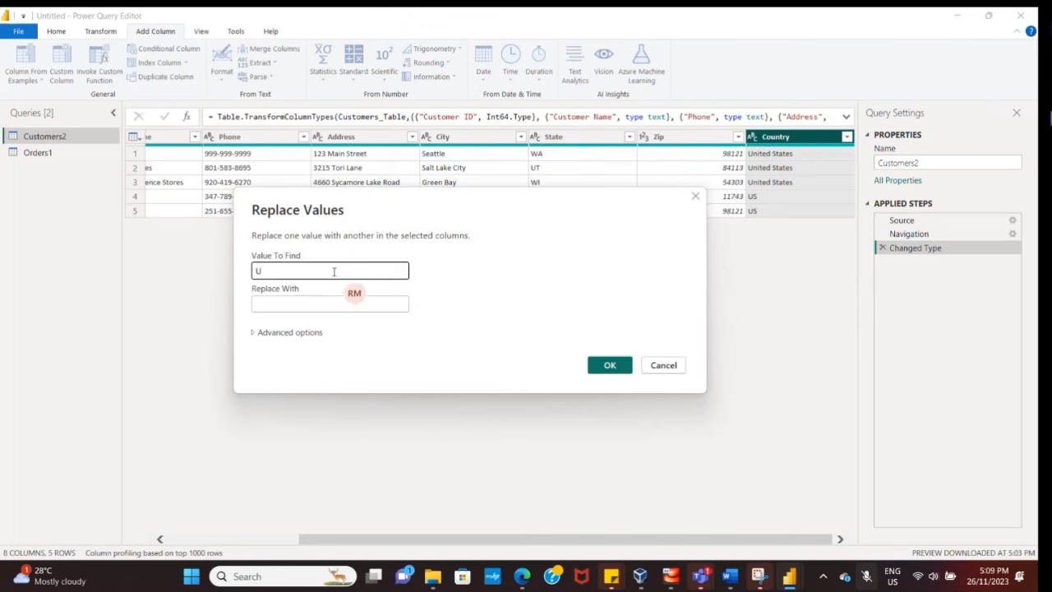
pyautogui.write('S')
pyautogui.click(328, 303)
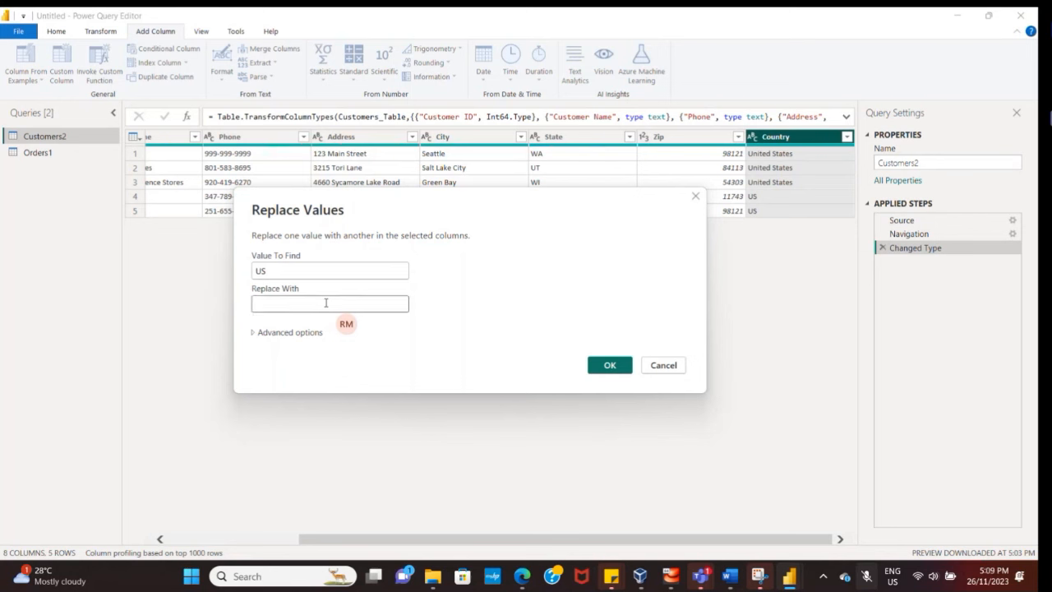
pyautogui.write('United ')
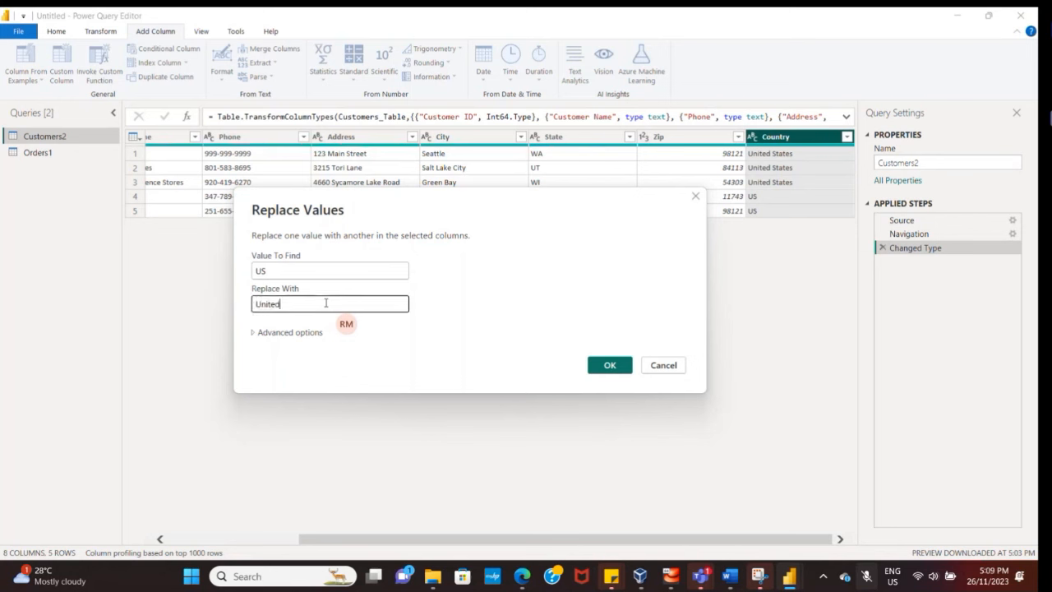
pyautogui.write('Statue')
pyautogui.press('BackSpace')
pyautogui.write('es')
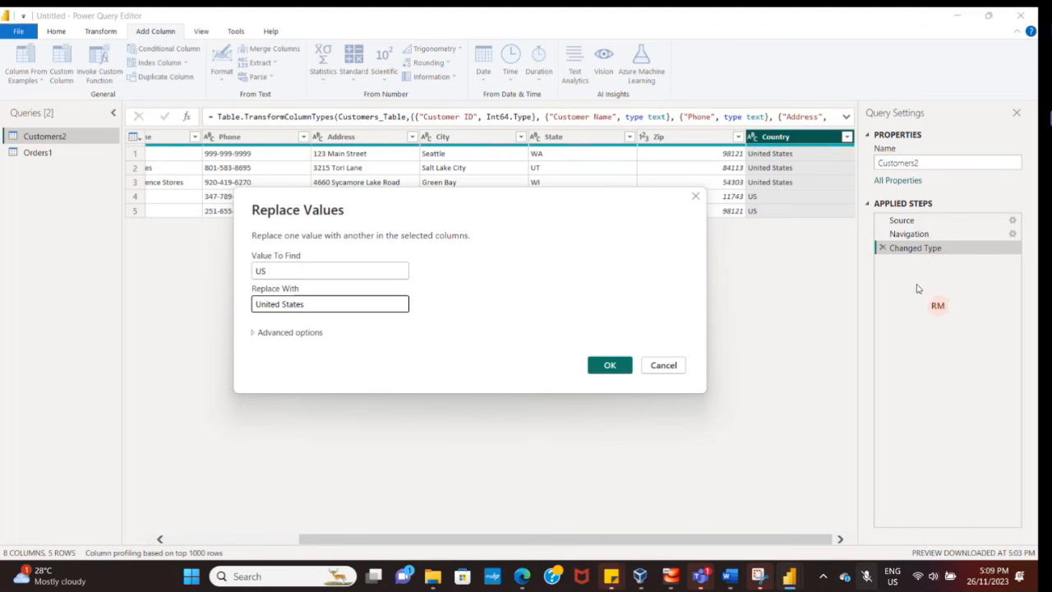
pyautogui.click(613, 371)
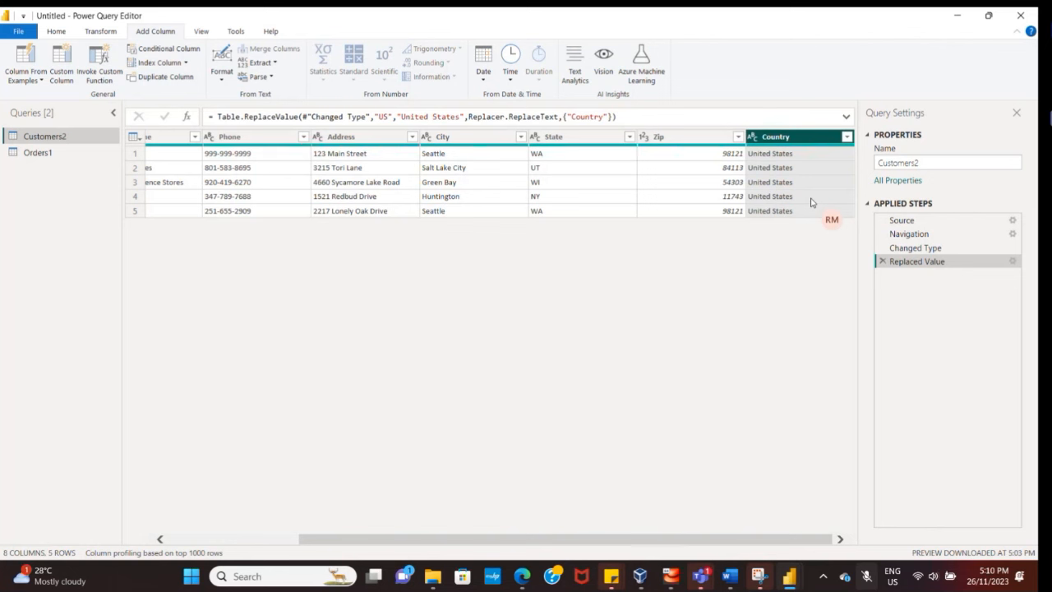
# Compare the Country values at the Changed Type and Replaced Value steps, and close the query editor with the changes applied.
pyautogui.click(919, 250)
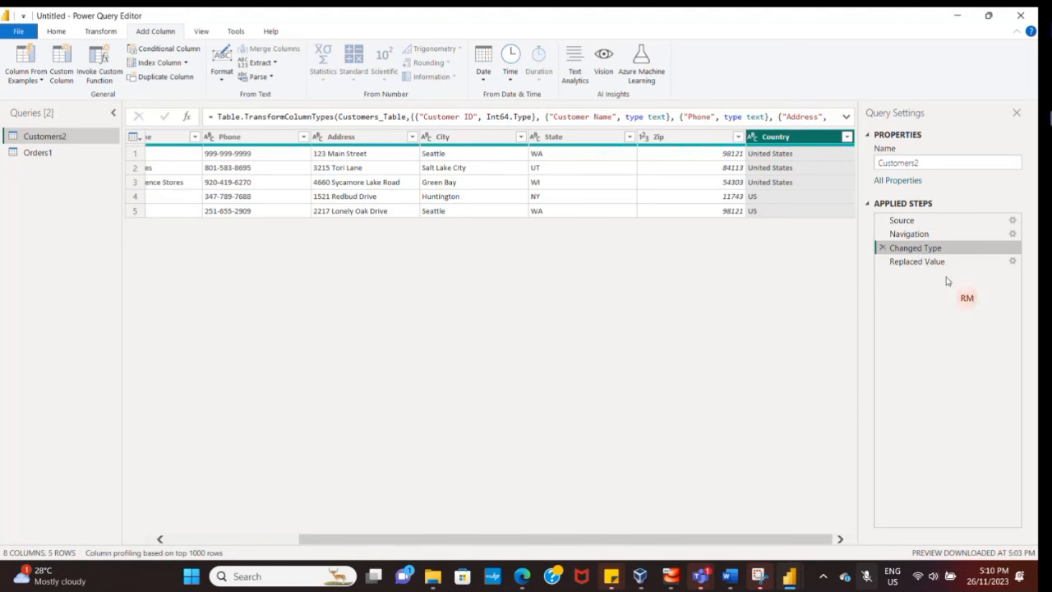
pyautogui.click(937, 261)
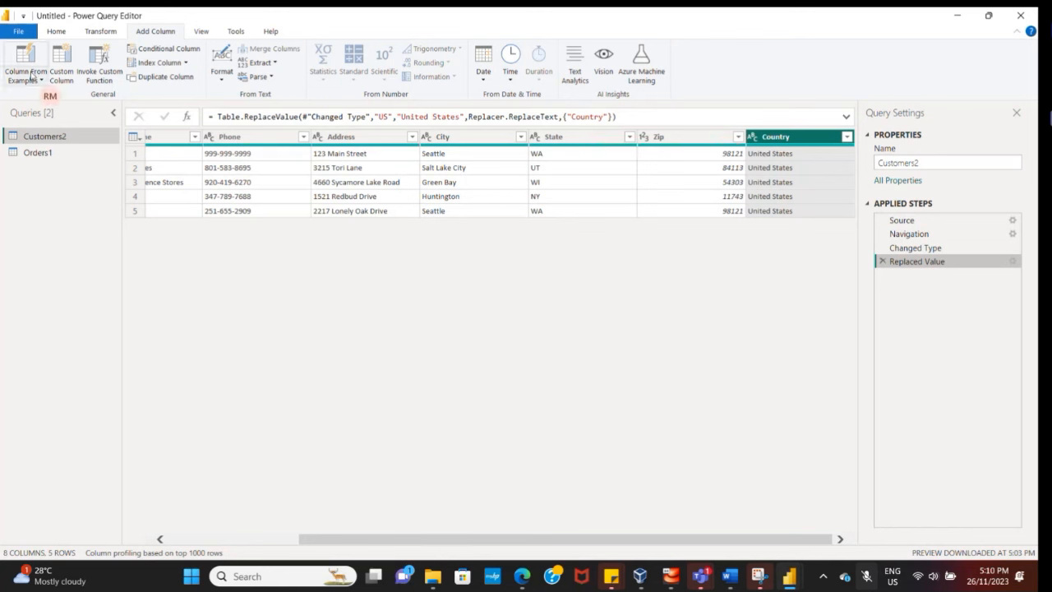
pyautogui.click(59, 34)
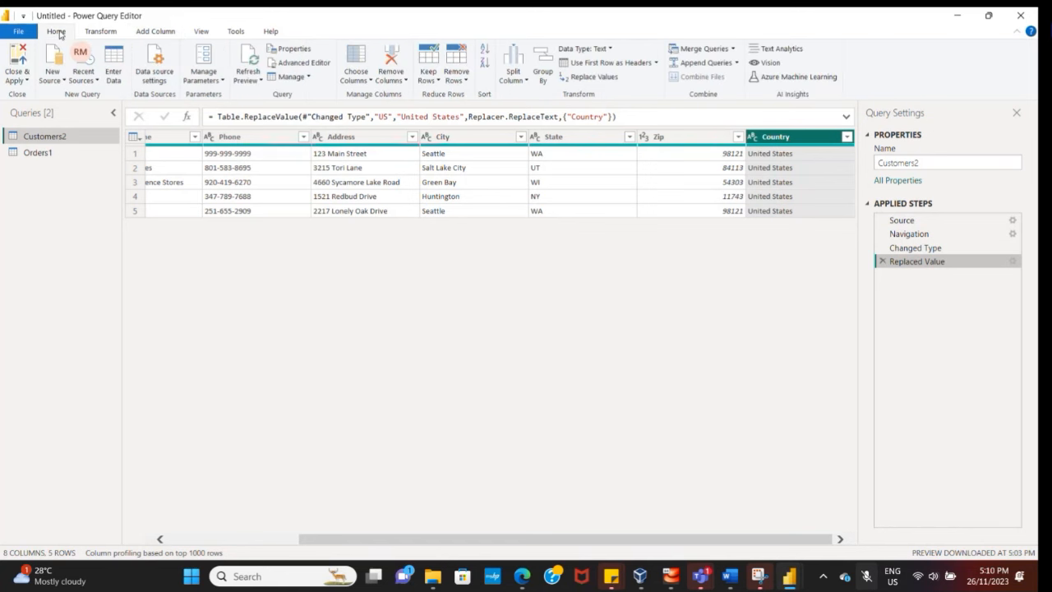
pyautogui.click(26, 82)
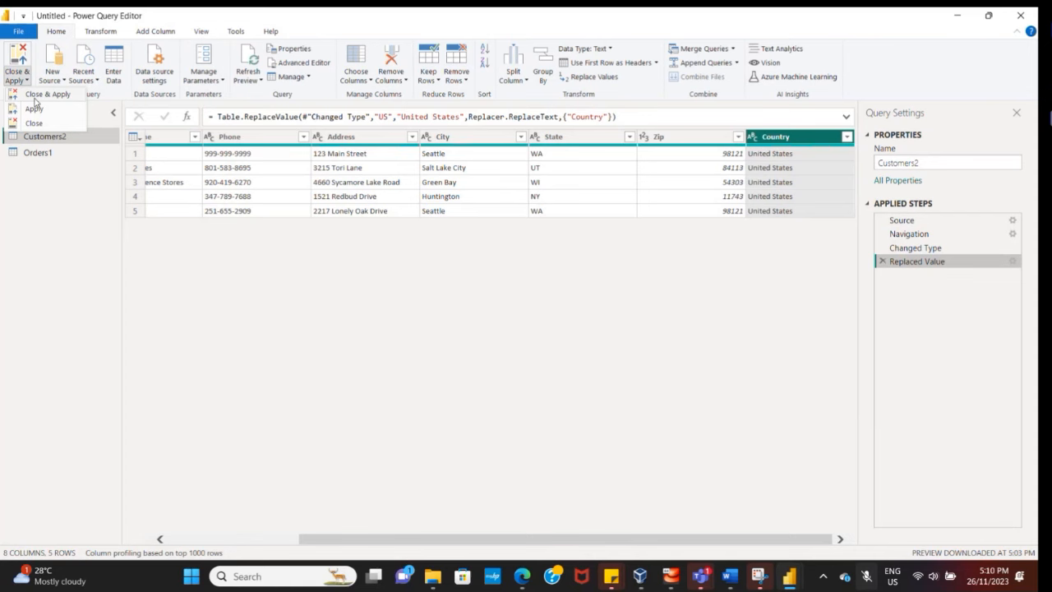
pyautogui.click(37, 94)
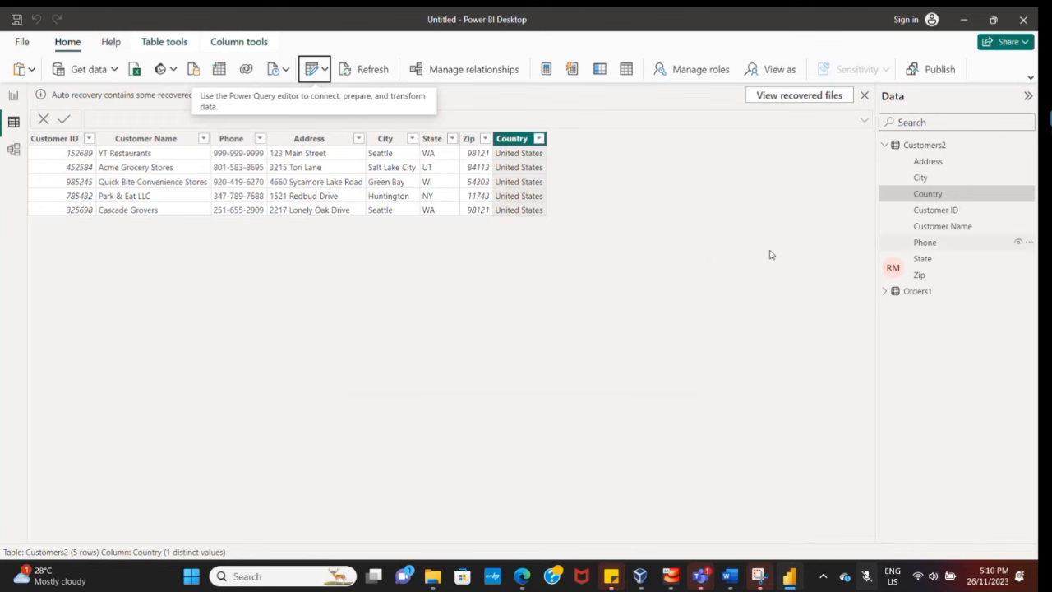
# Add a card visual to the blank report page and fill it with the Revenue field from Orders1.
pyautogui.click(12, 99)
pyautogui.click(12, 122)
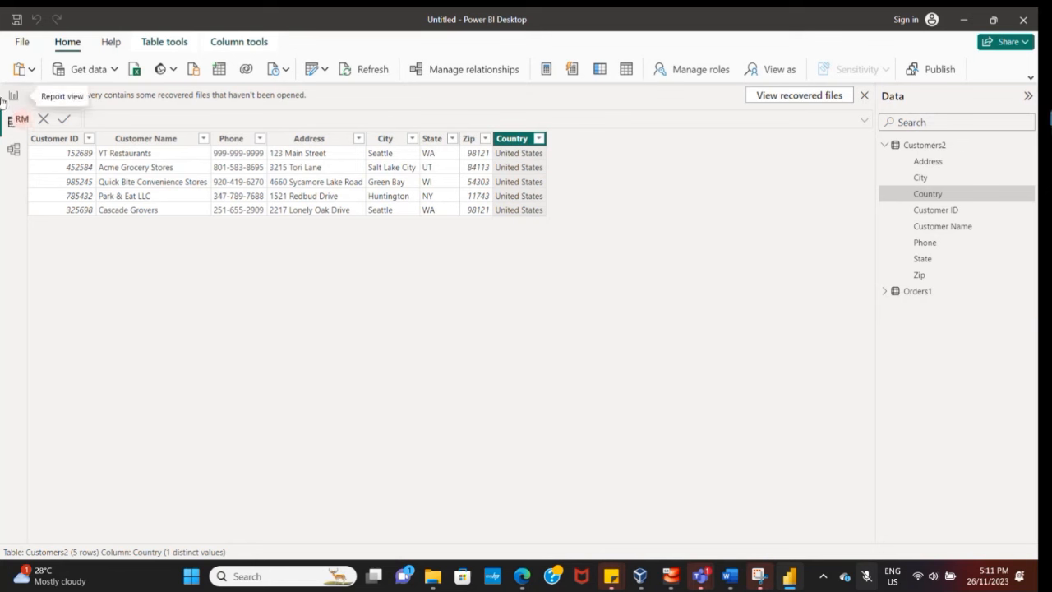
pyautogui.click(12, 98)
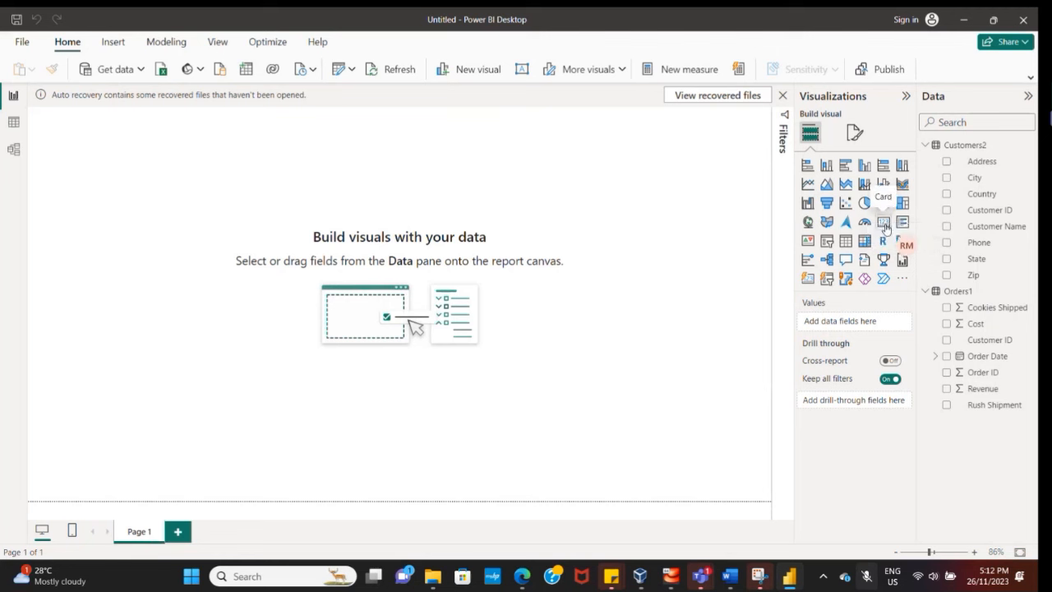
pyautogui.click(884, 223)
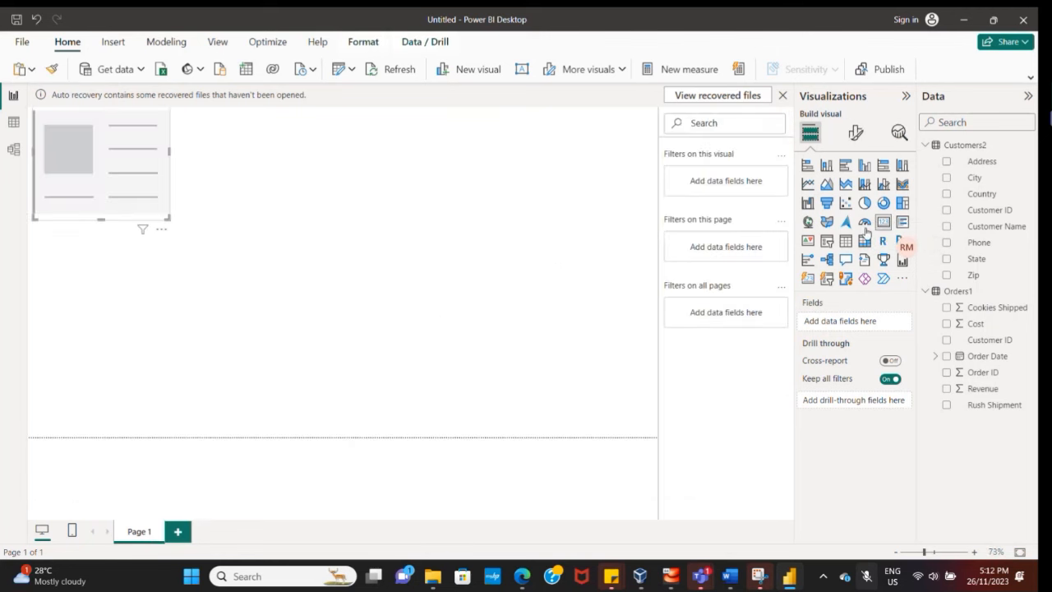
pyautogui.click(122, 188)
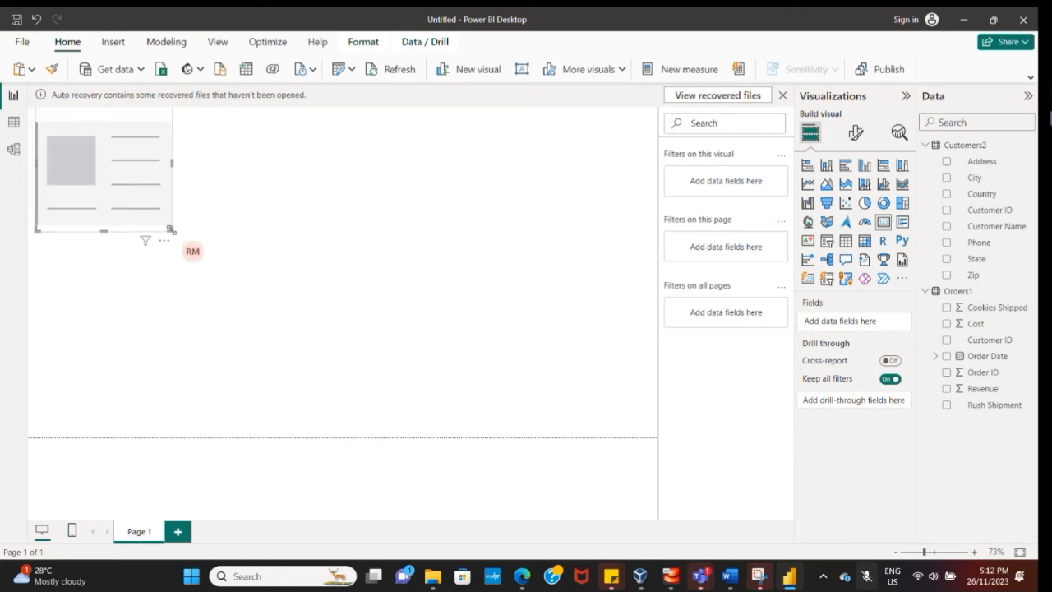
pyautogui.moveTo(171, 228); pyautogui.dragTo(164, 223)
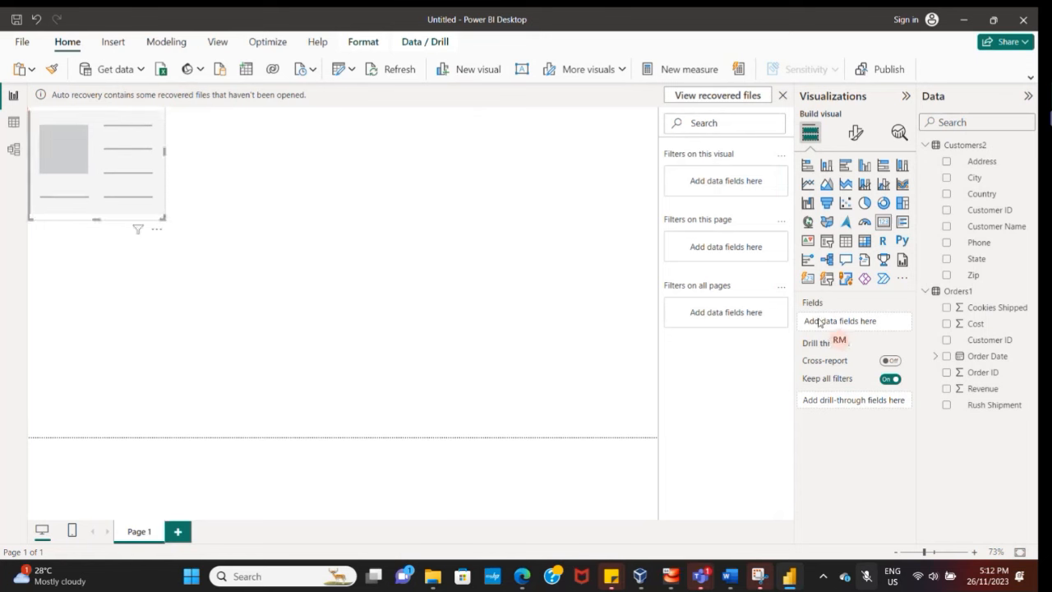
pyautogui.click(947, 388)
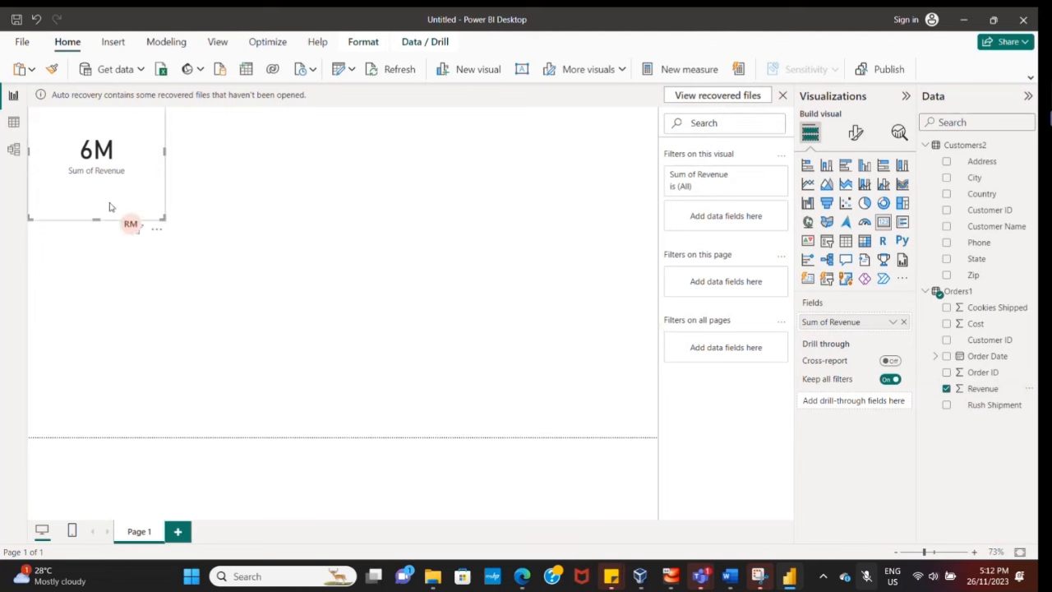
# Reduce the Revenue card's height and place it slightly inward from the report page's upper-left corner.
pyautogui.moveTo(98, 220); pyautogui.dragTo(99, 198)
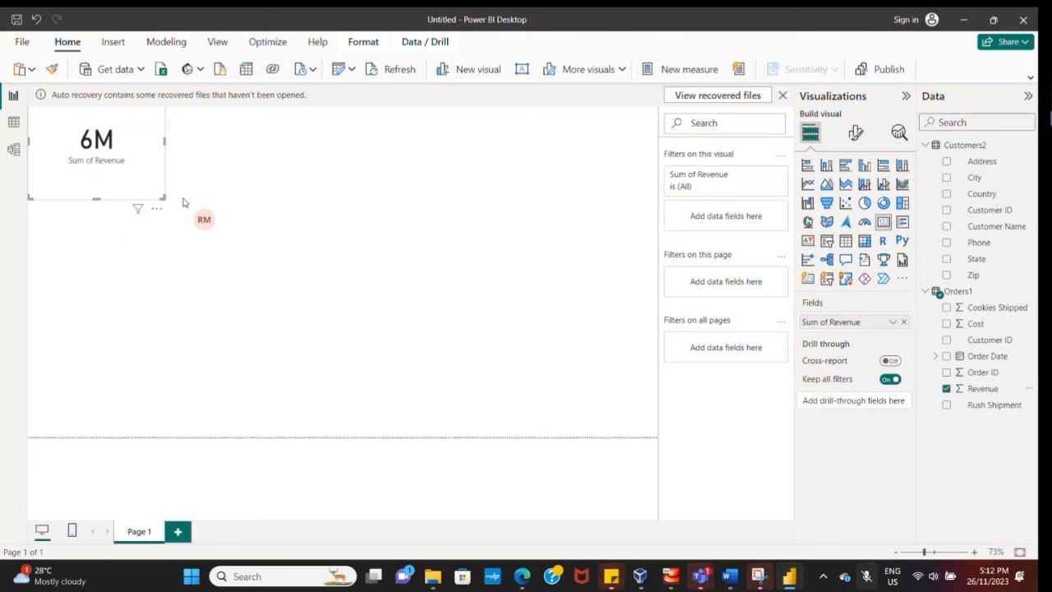
pyautogui.moveTo(111, 141); pyautogui.dragTo(125, 178)
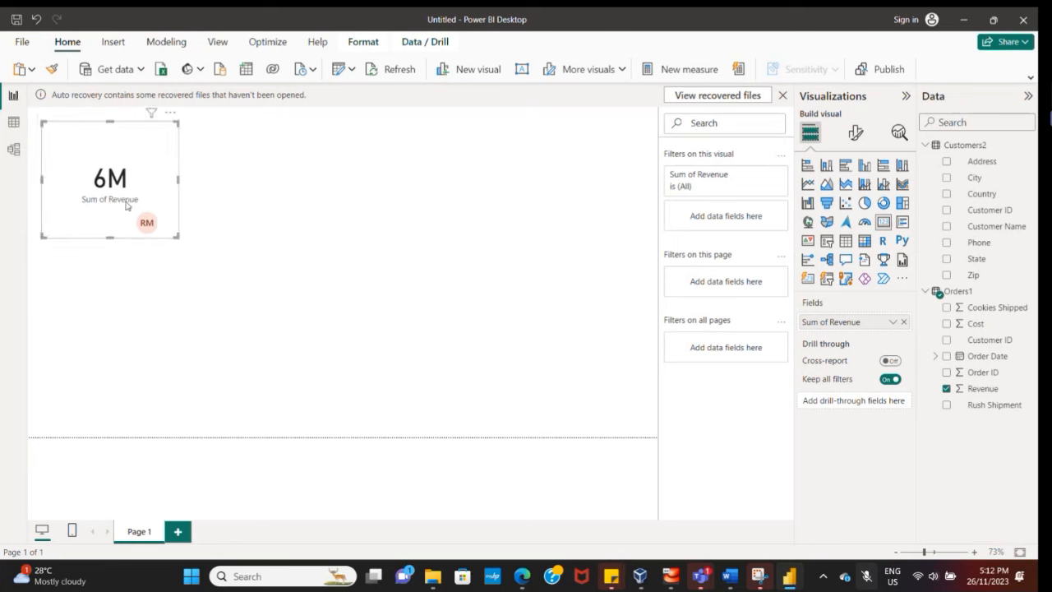
pyautogui.moveTo(110, 237); pyautogui.dragTo(109, 199)
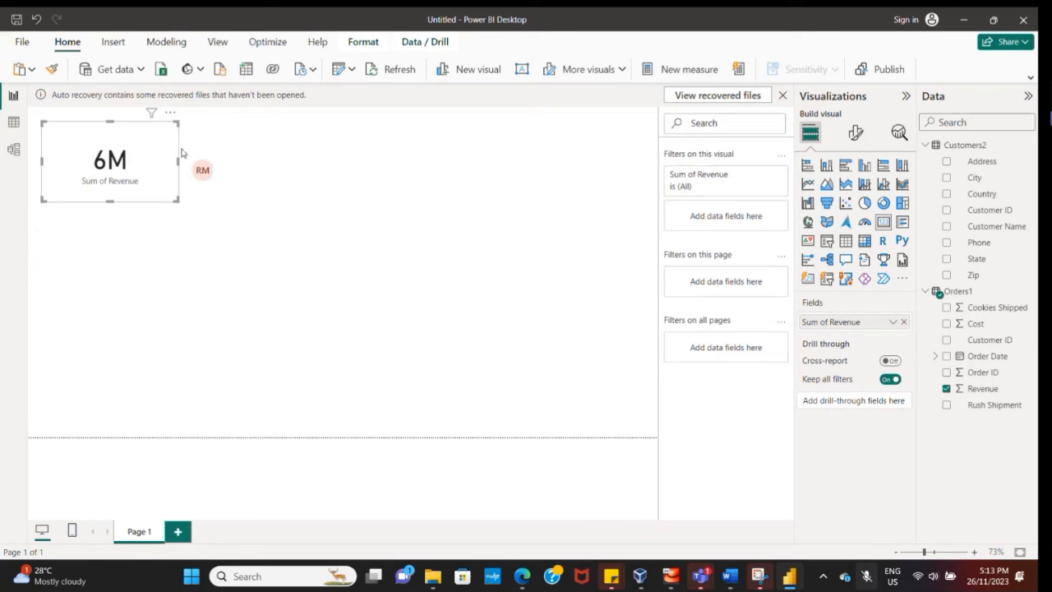
# Try the Revenue card without its category label, and turn the label on again.
pyautogui.click(854, 134)
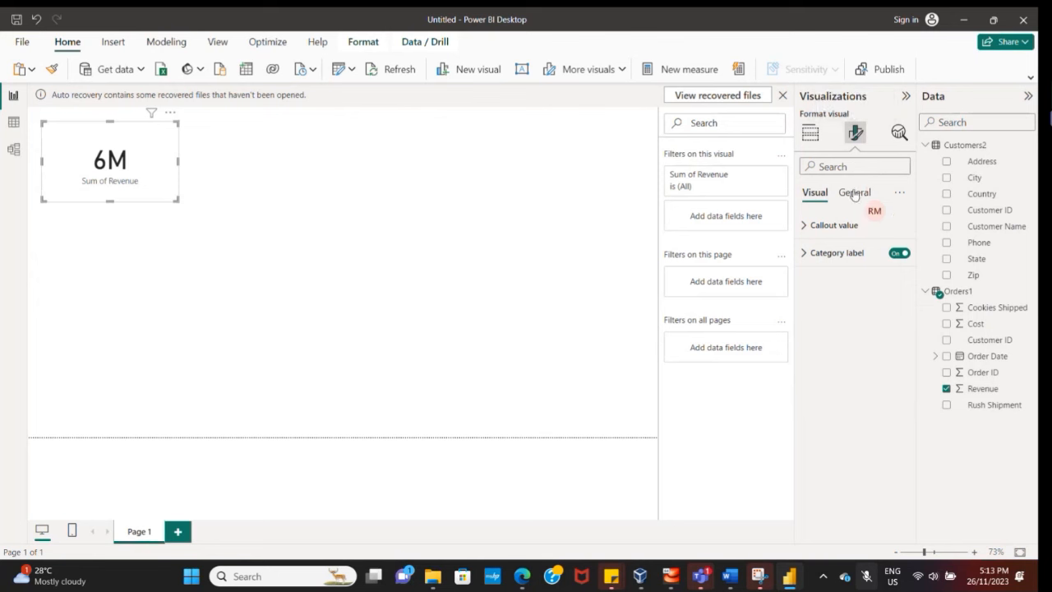
pyautogui.click(896, 254)
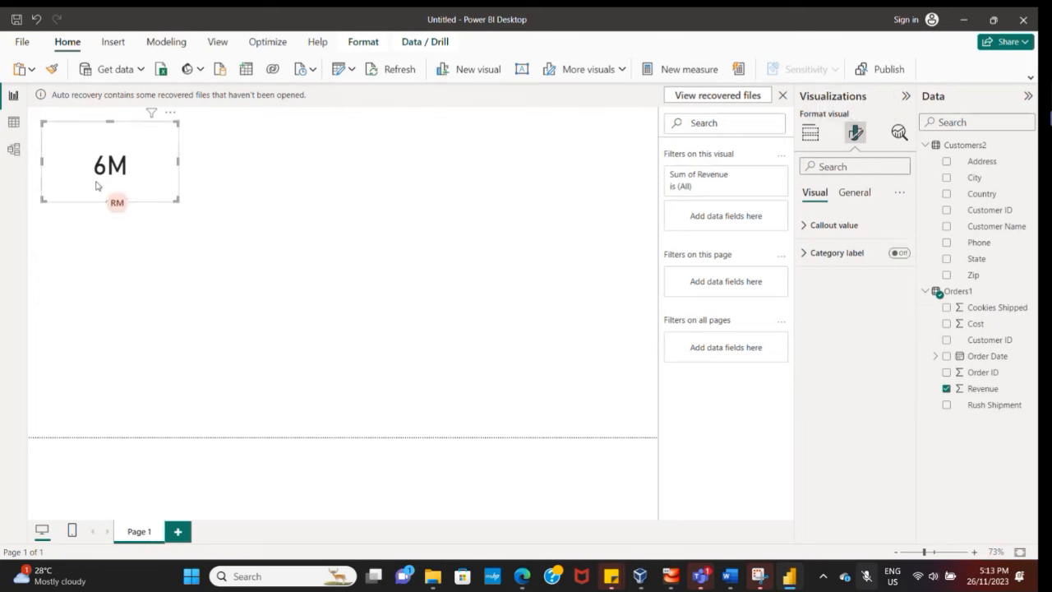
pyautogui.click(901, 254)
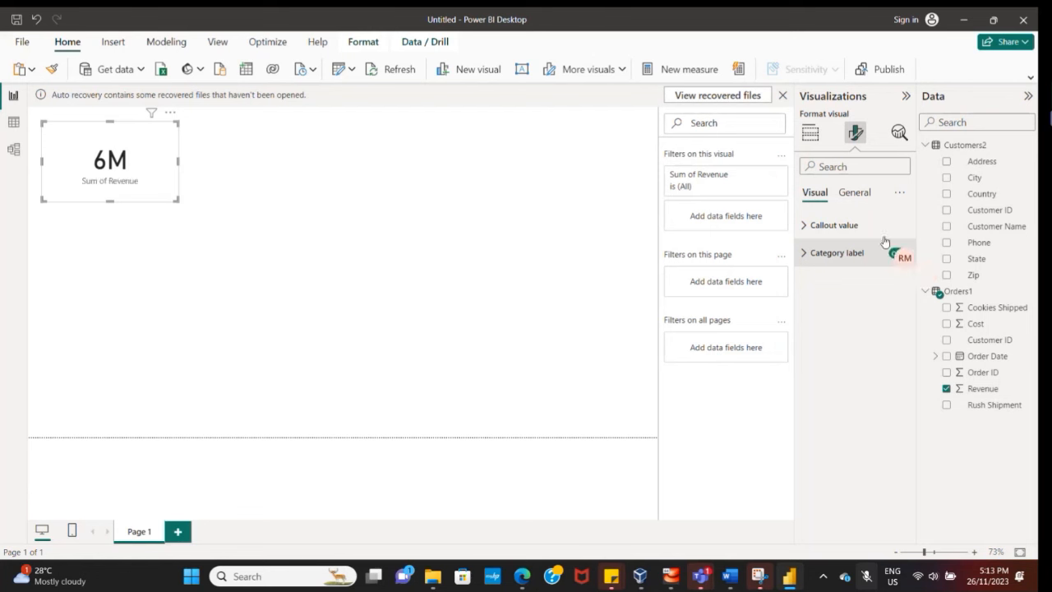
# Turn on the card's title with the text Revenue and centre it horizontally.
pyautogui.click(859, 194)
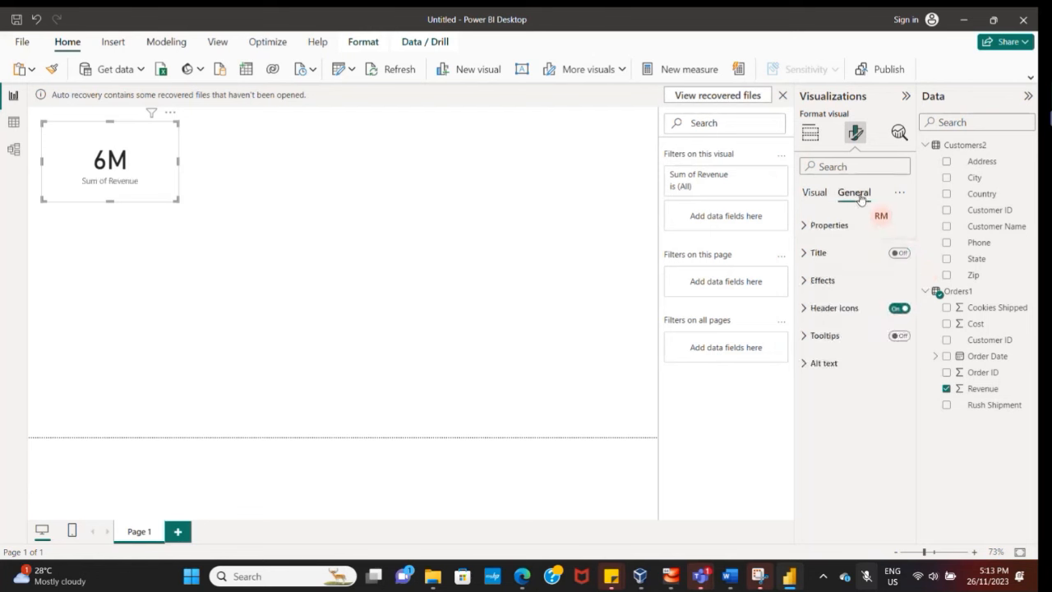
pyautogui.click(818, 254)
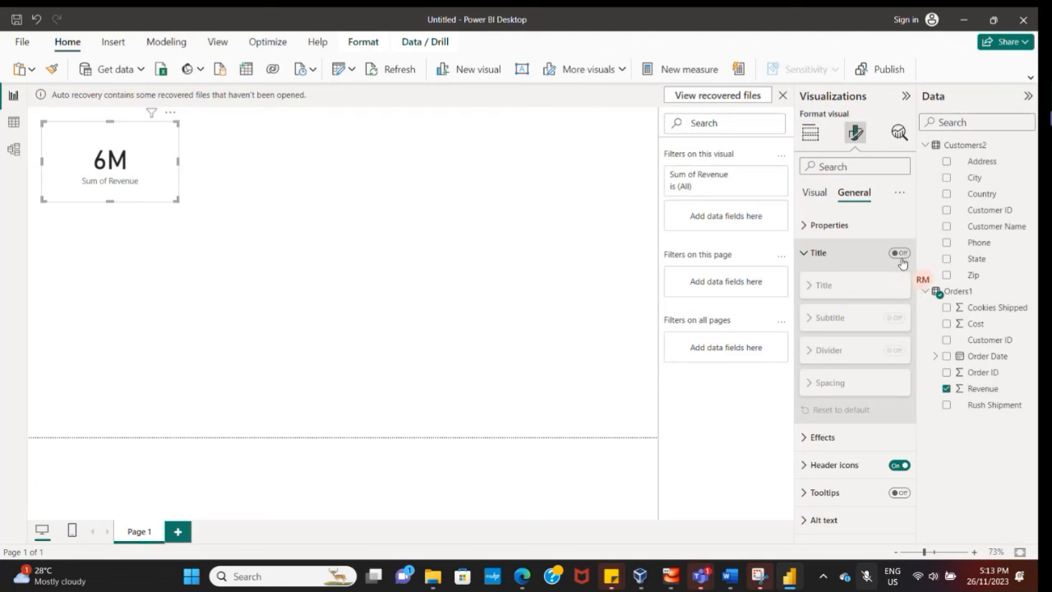
pyautogui.click(900, 253)
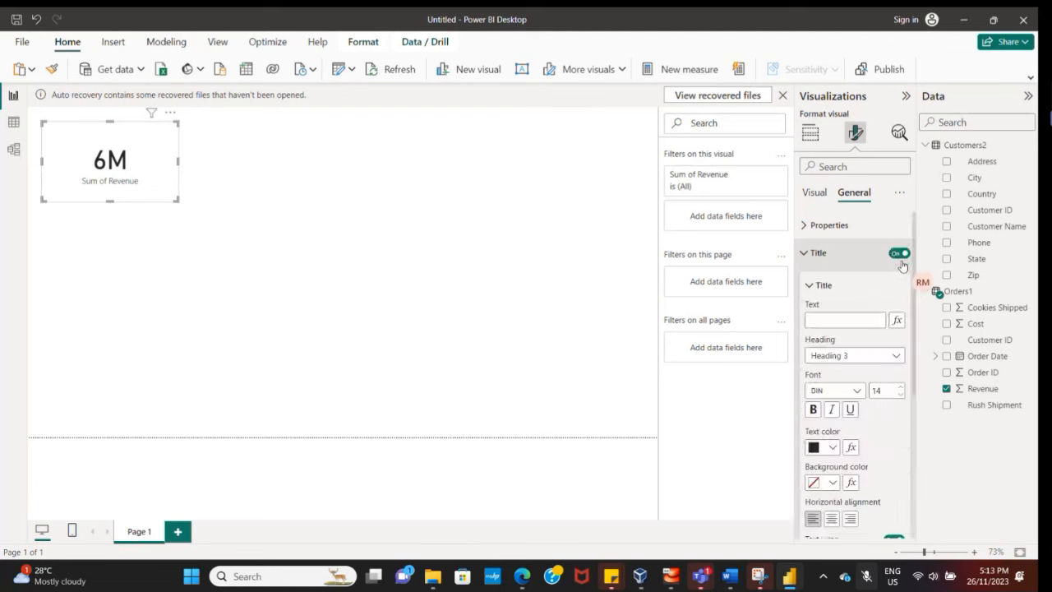
pyautogui.click(834, 318)
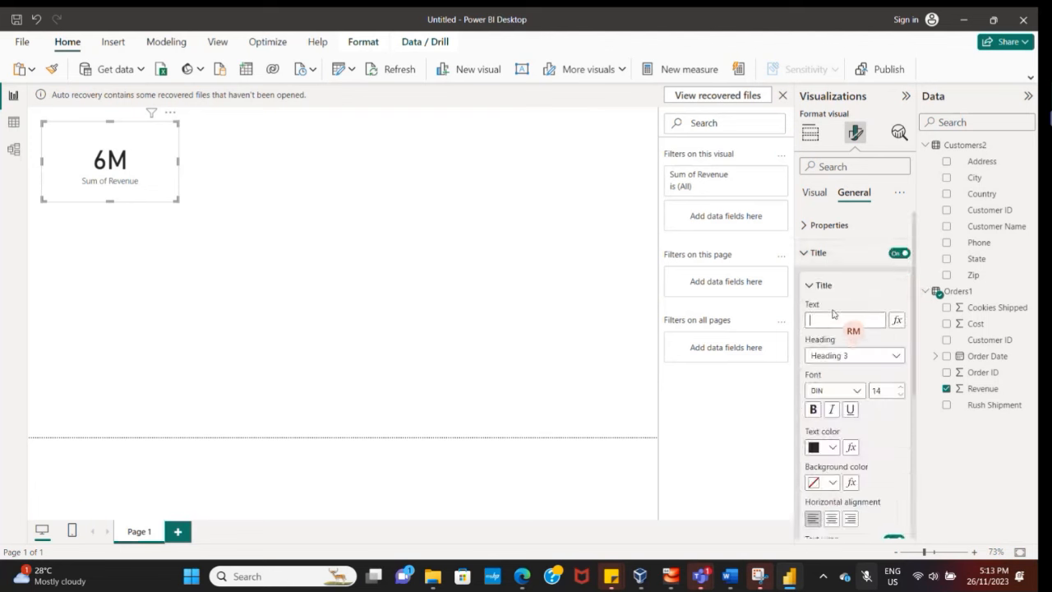
pyautogui.write('Re')
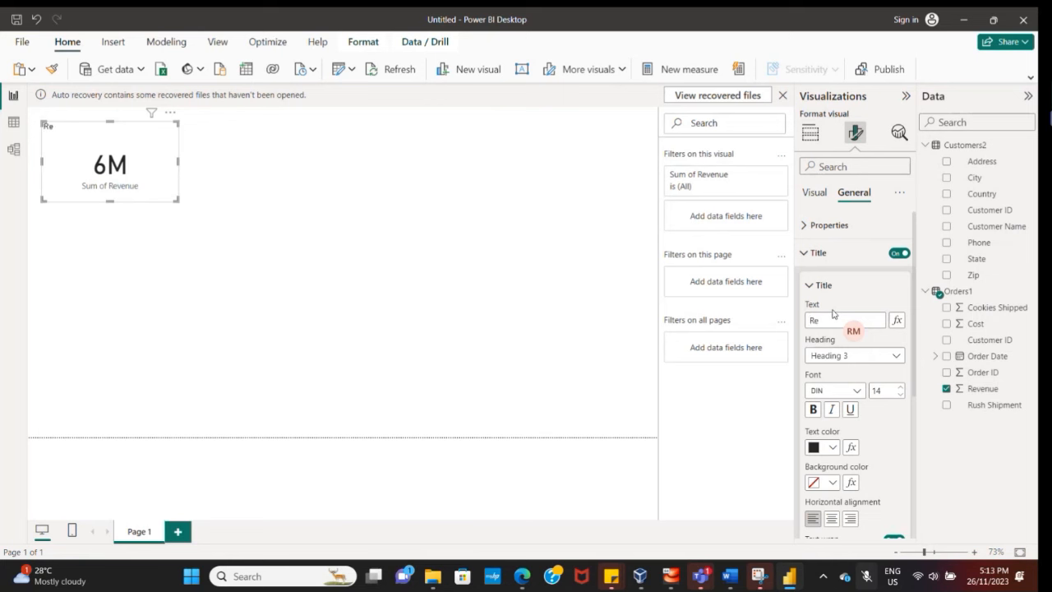
pyautogui.write('venue')
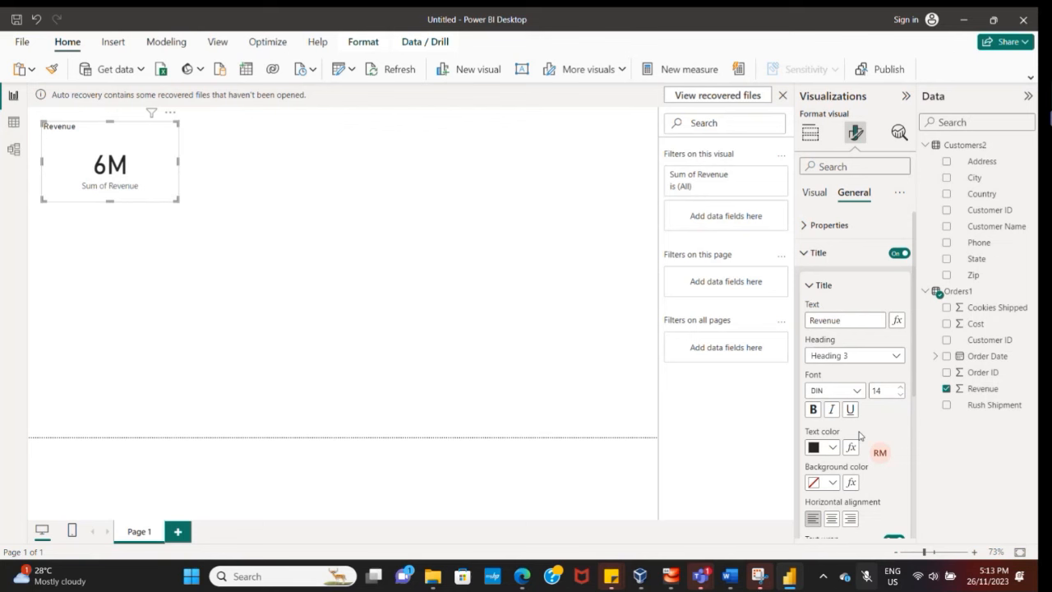
pyautogui.click(833, 522)
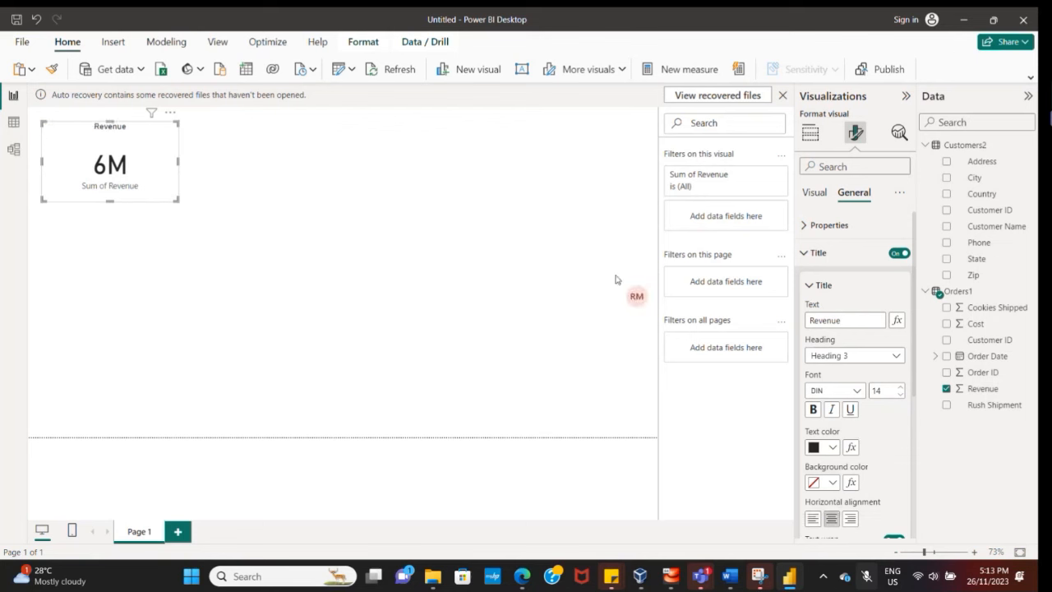
# Turn off the Revenue card's category label and return to the visual's build settings.
pyautogui.click(815, 192)
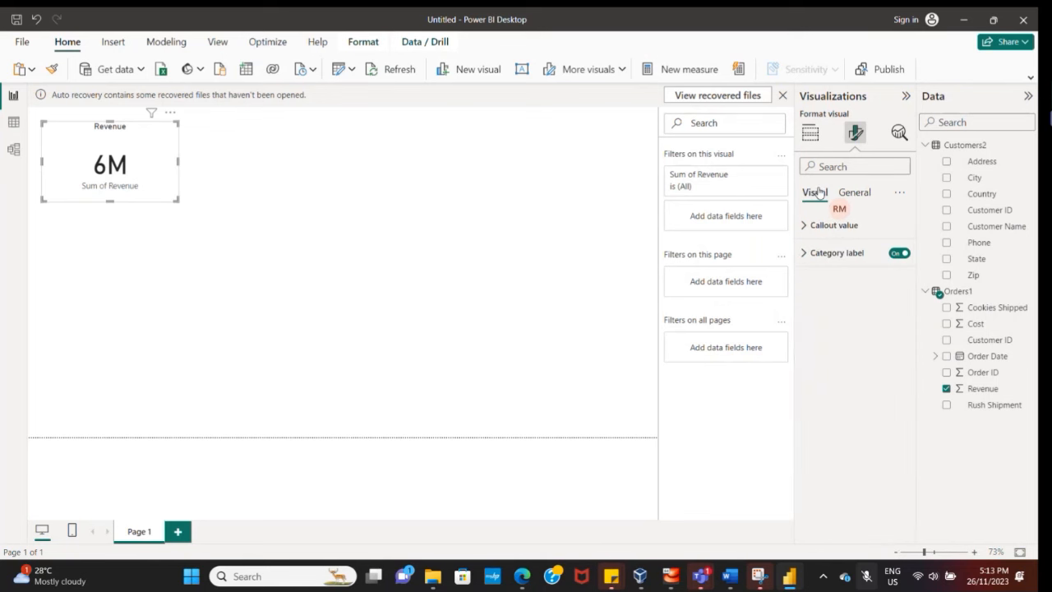
pyautogui.click(898, 254)
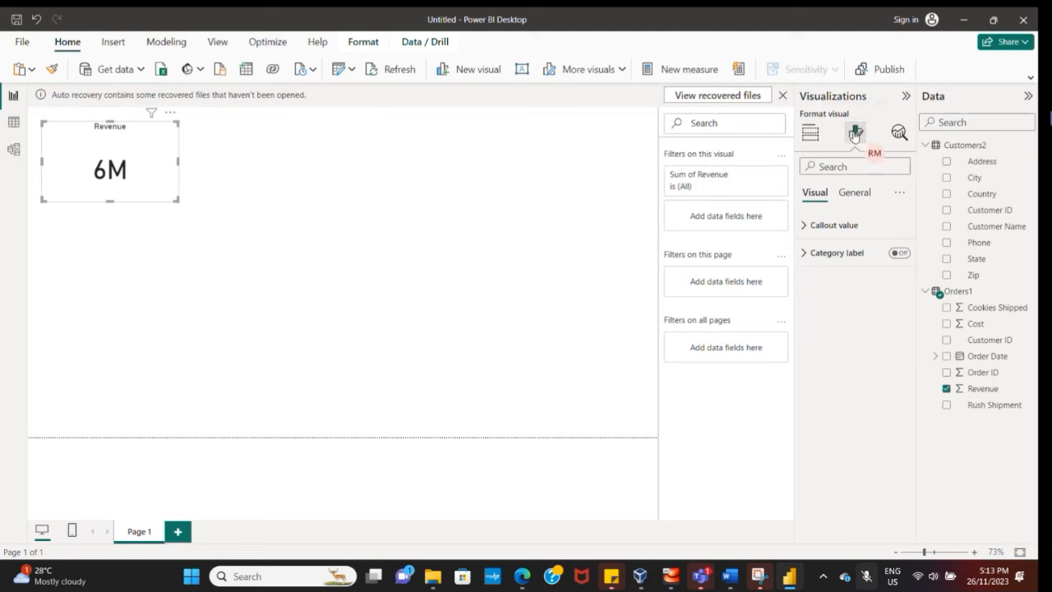
pyautogui.click(812, 134)
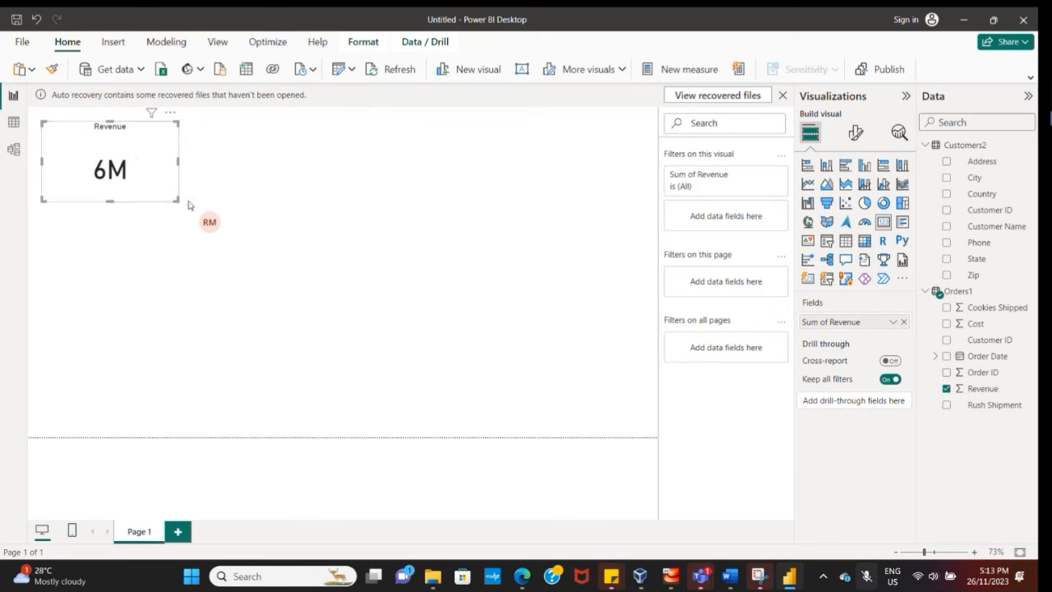
pyautogui.click(808, 184)
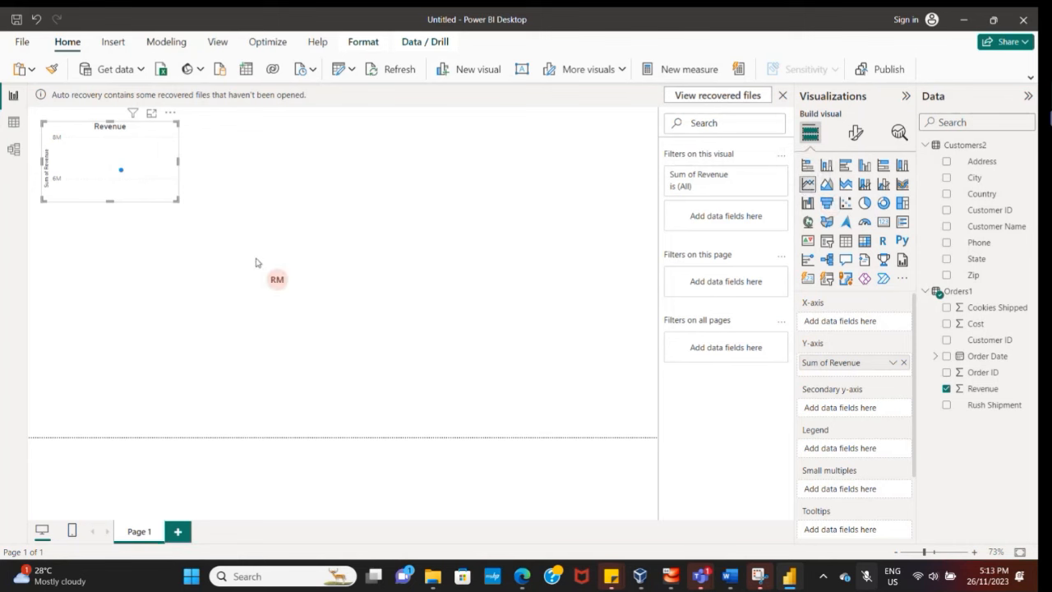
pyautogui.click(290, 221)
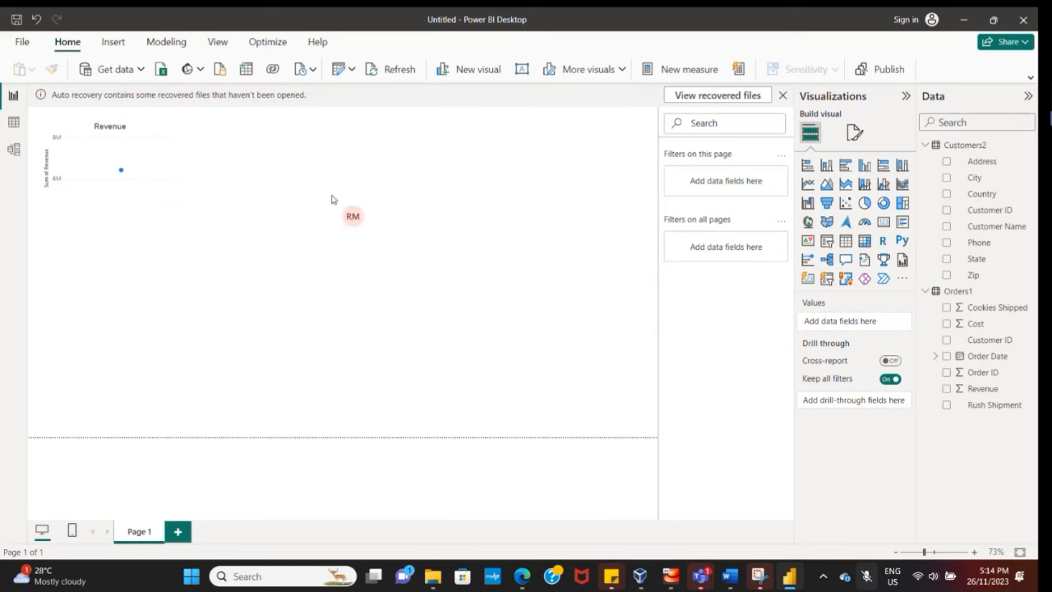
pyautogui.hotkey('ctrl', 'z')
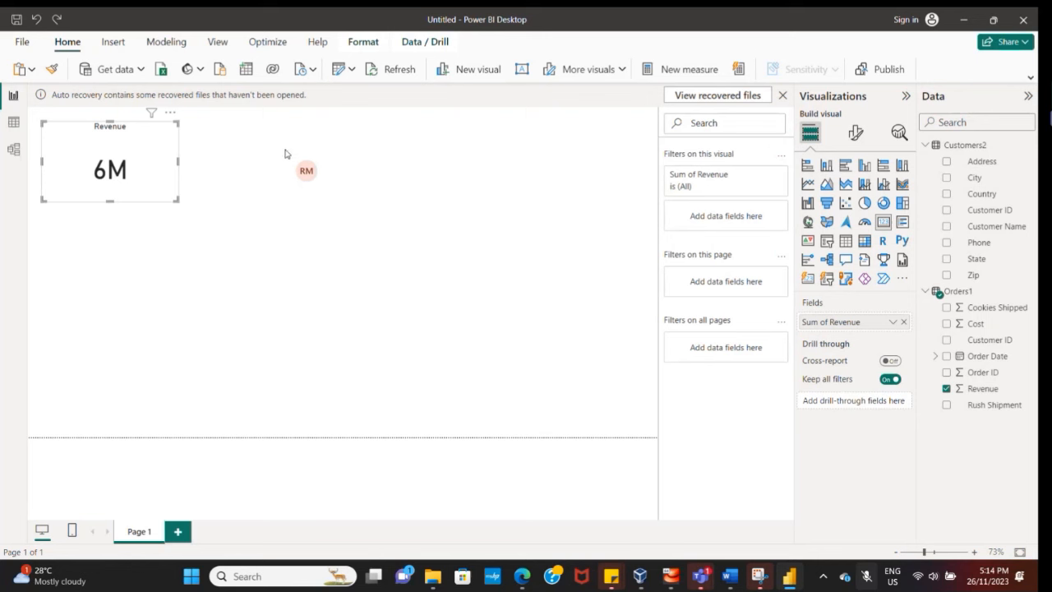
# Add an empty line chart as a separate visual beneath the Revenue card, move it slightly up and outward, and enlarge it.
pyautogui.click(236, 171)
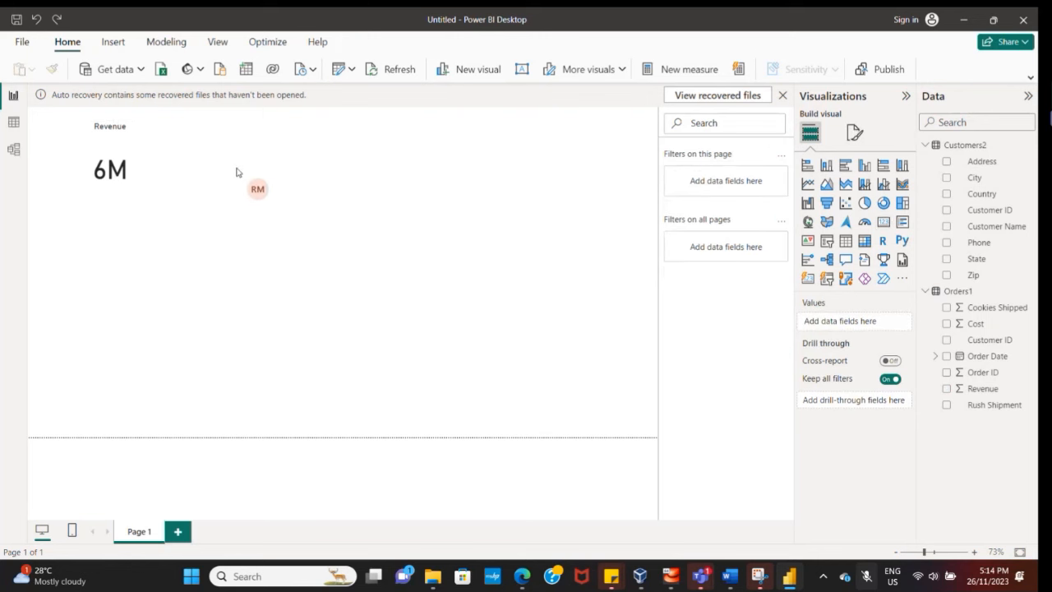
pyautogui.click(808, 185)
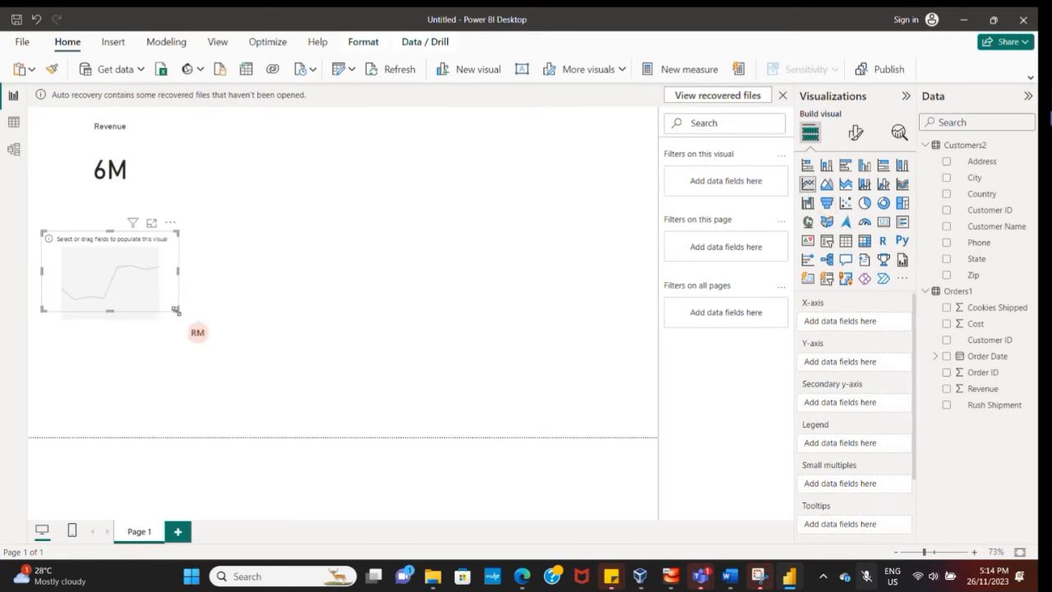
pyautogui.moveTo(176, 310)
pyautogui.mouseDown()
pyautogui.moveTo(200, 380)
pyautogui.moveTo(157, 300)
pyautogui.moveTo(170, 301)
pyautogui.mouseUp()
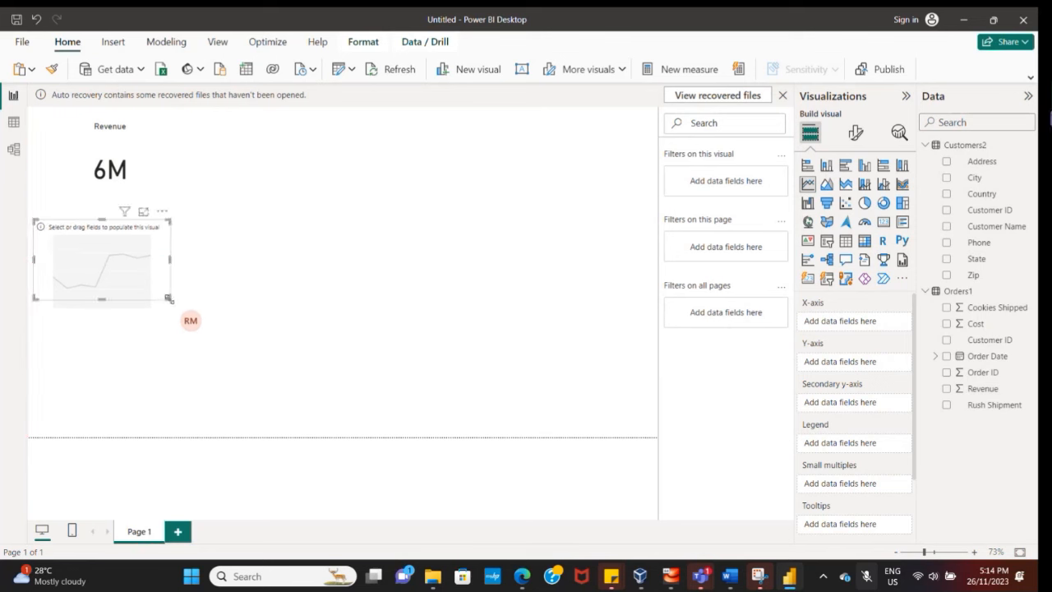
pyautogui.moveTo(169, 300); pyautogui.dragTo(256, 380)
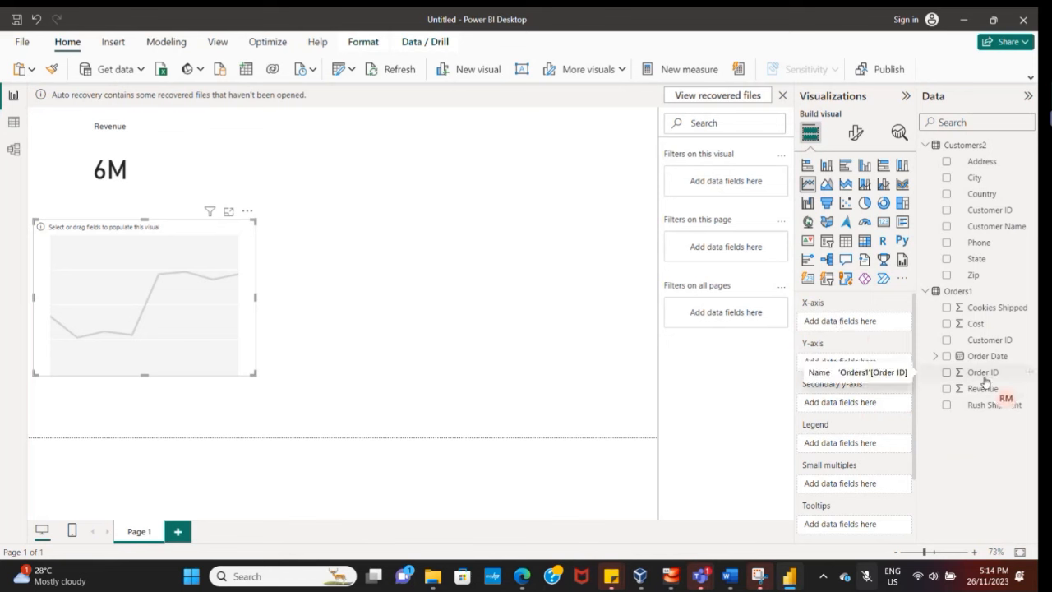
# Put Order Date on the line chart's X-axis and remove its Day, Quarter and Year levels, keeping only Month.
pyautogui.moveTo(983, 362); pyautogui.dragTo(849, 324)
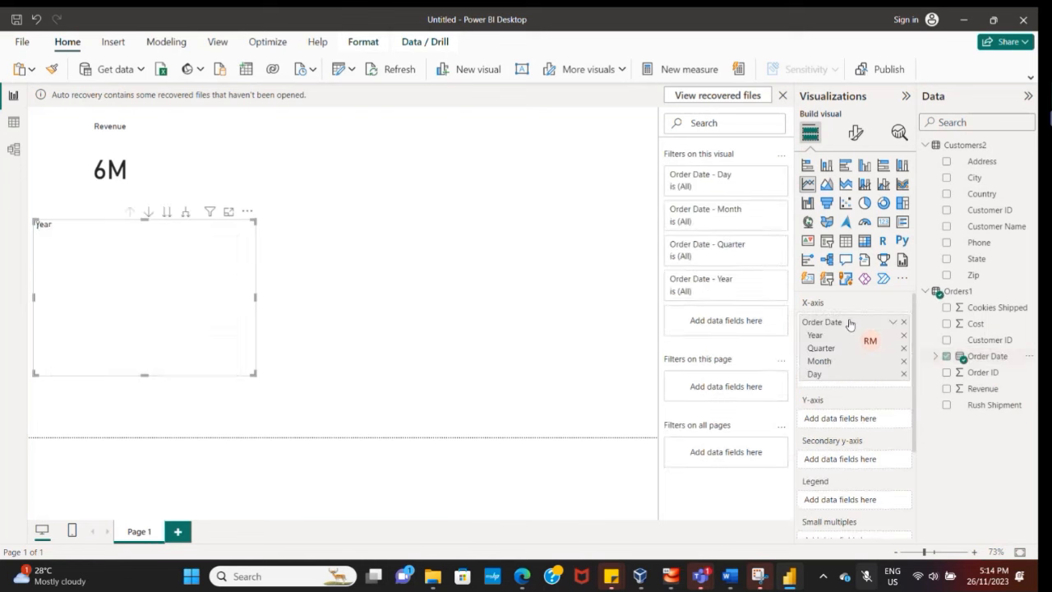
pyautogui.click(904, 375)
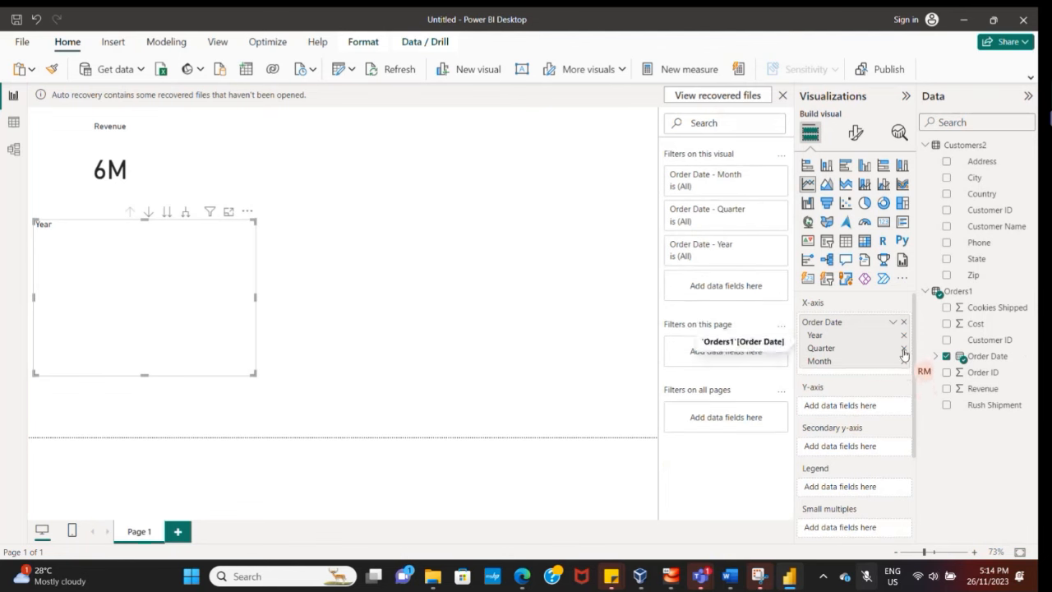
pyautogui.click(904, 349)
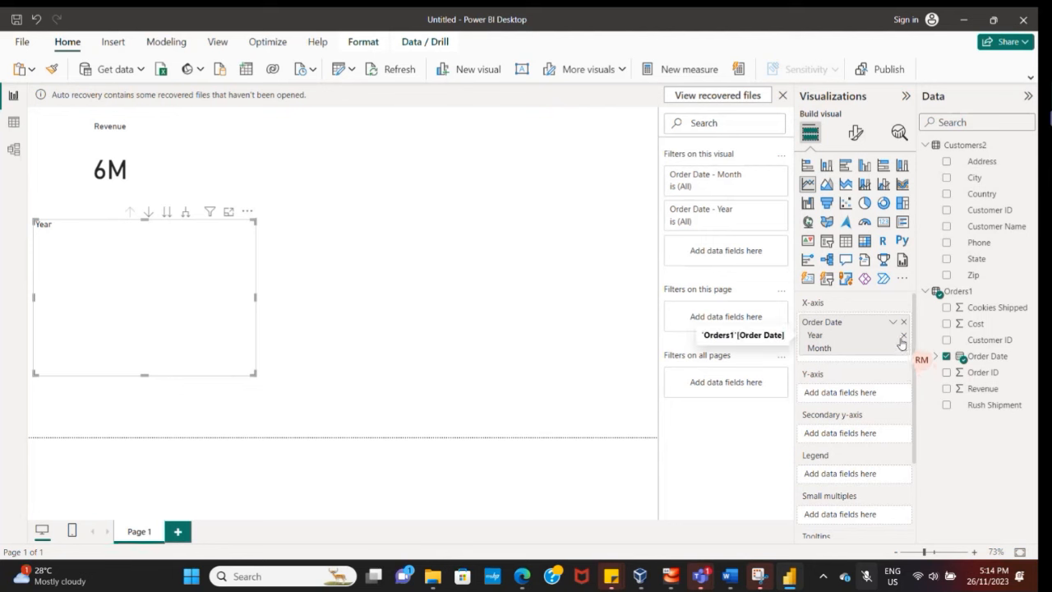
pyautogui.click(904, 337)
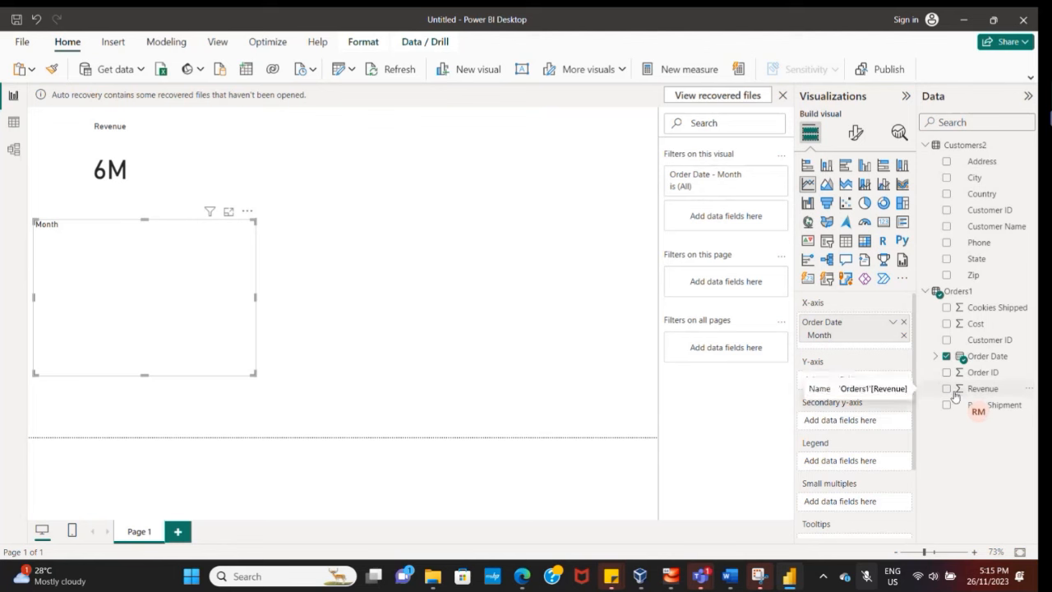
# Plot Revenue on the line chart's Y-axis, enlarge the chart slightly, and deselect it.
pyautogui.moveTo(971, 393); pyautogui.dragTo(841, 382)
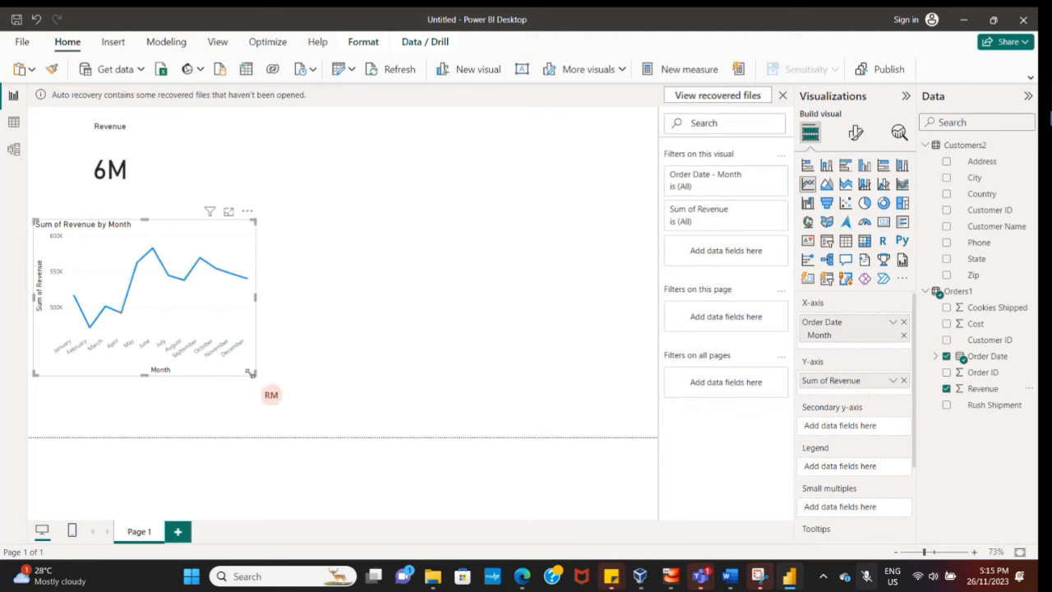
pyautogui.moveTo(251, 372); pyautogui.dragTo(284, 395)
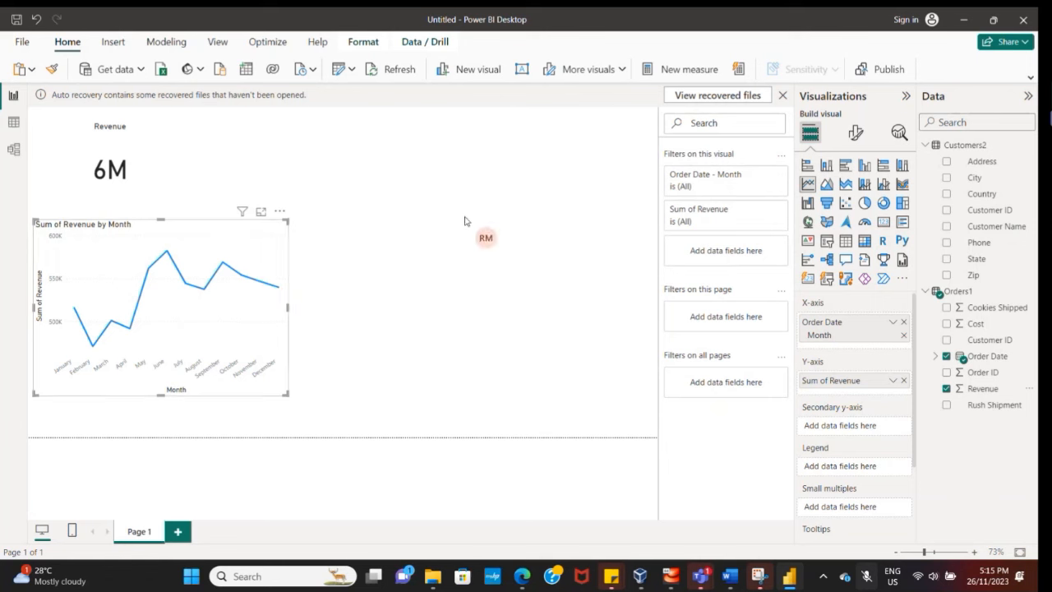
pyautogui.click(434, 302)
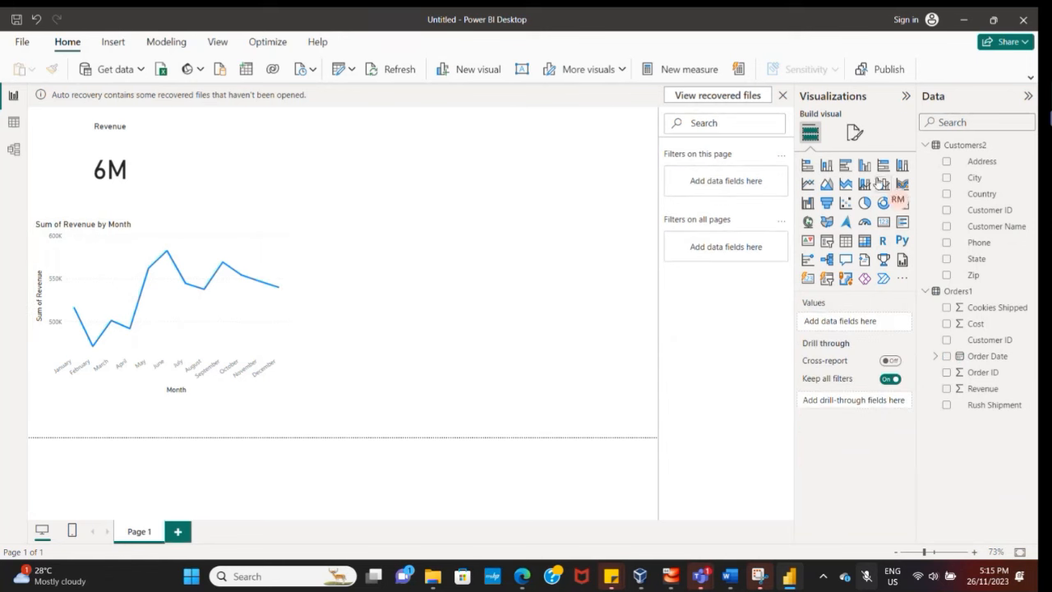
pyautogui.click(902, 170)
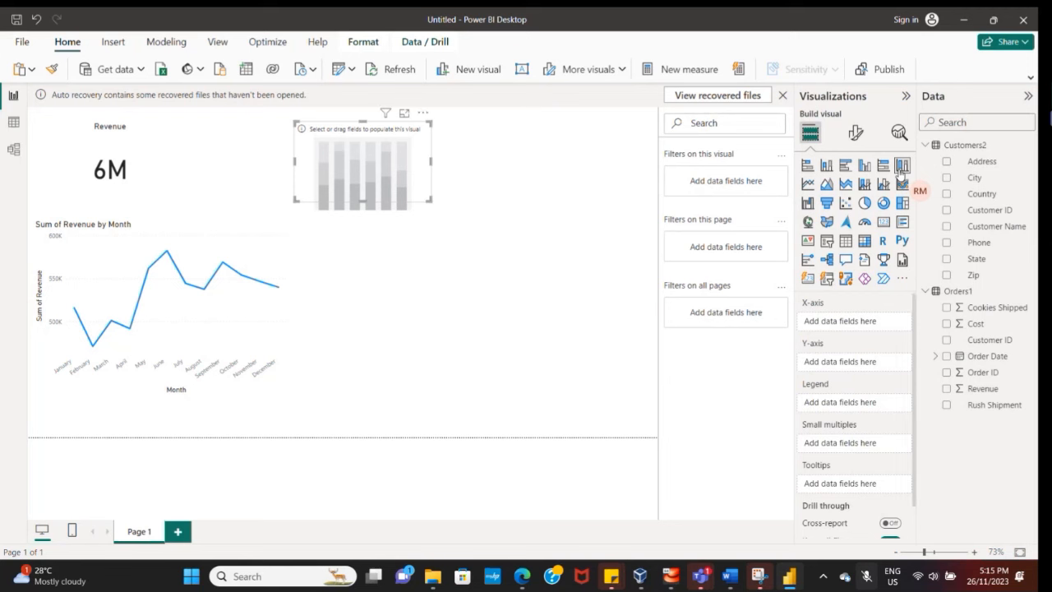
pyautogui.moveTo(358, 182); pyautogui.dragTo(380, 210)
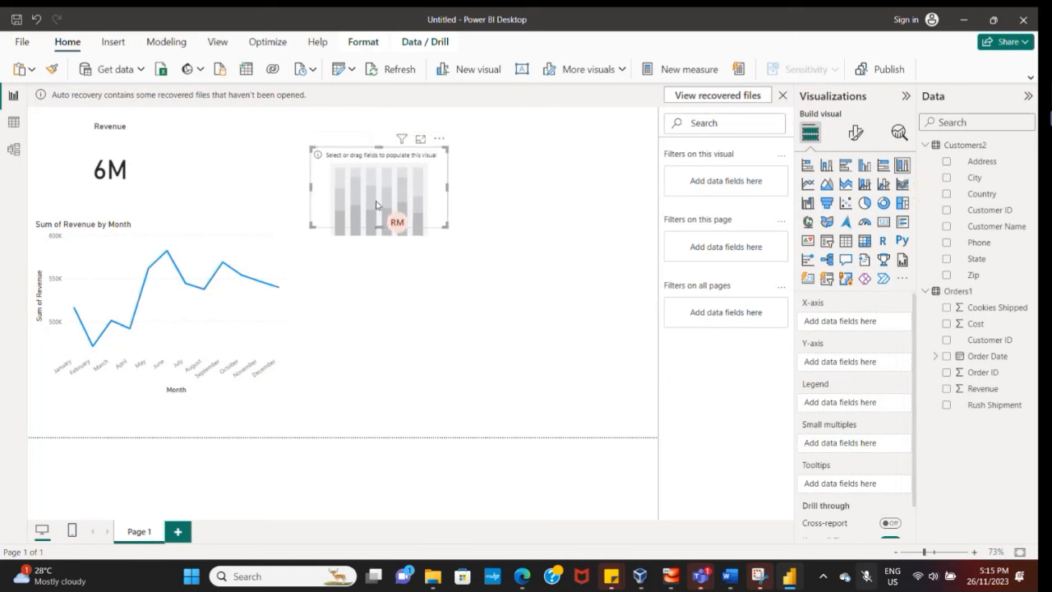
pyautogui.press('Delete')
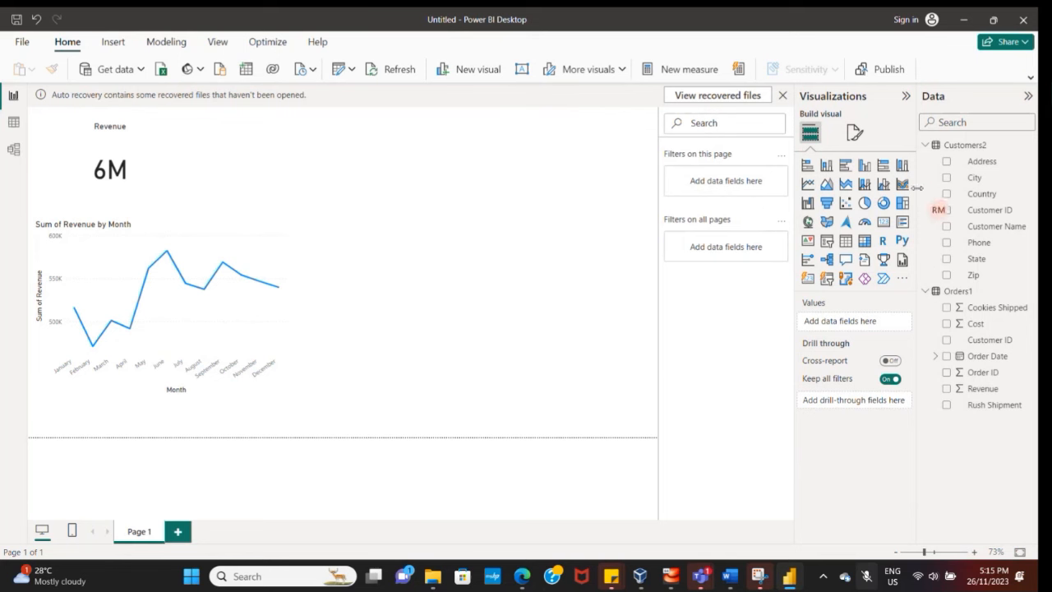
# Add a clustered column chart beside the line chart and fill it with Order Date and Revenue from Orders1.
pyautogui.click(865, 167)
pyautogui.moveTo(379, 189); pyautogui.dragTo(520, 382)
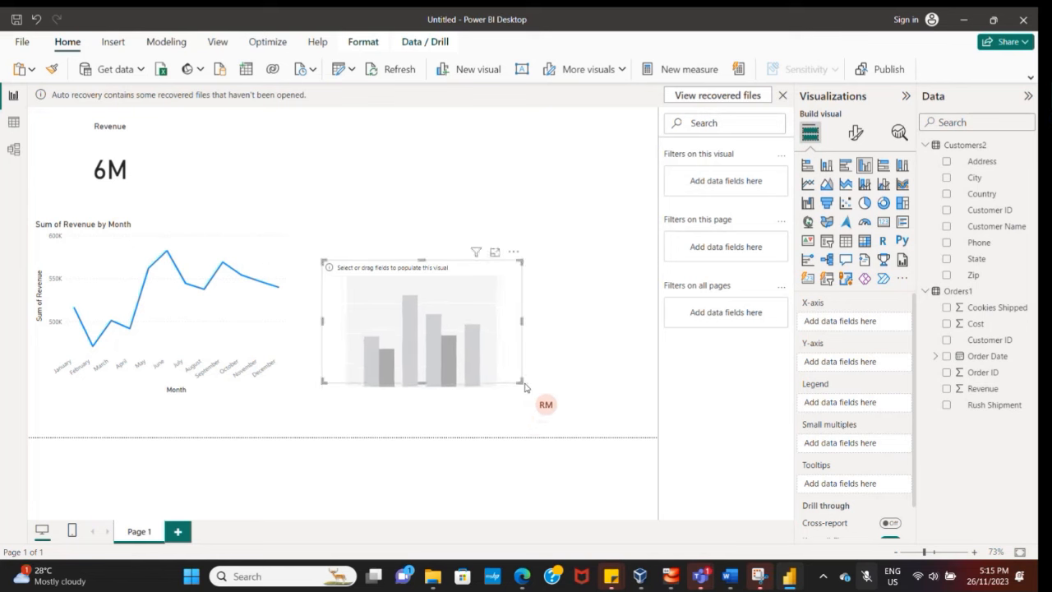
pyautogui.click(946, 356)
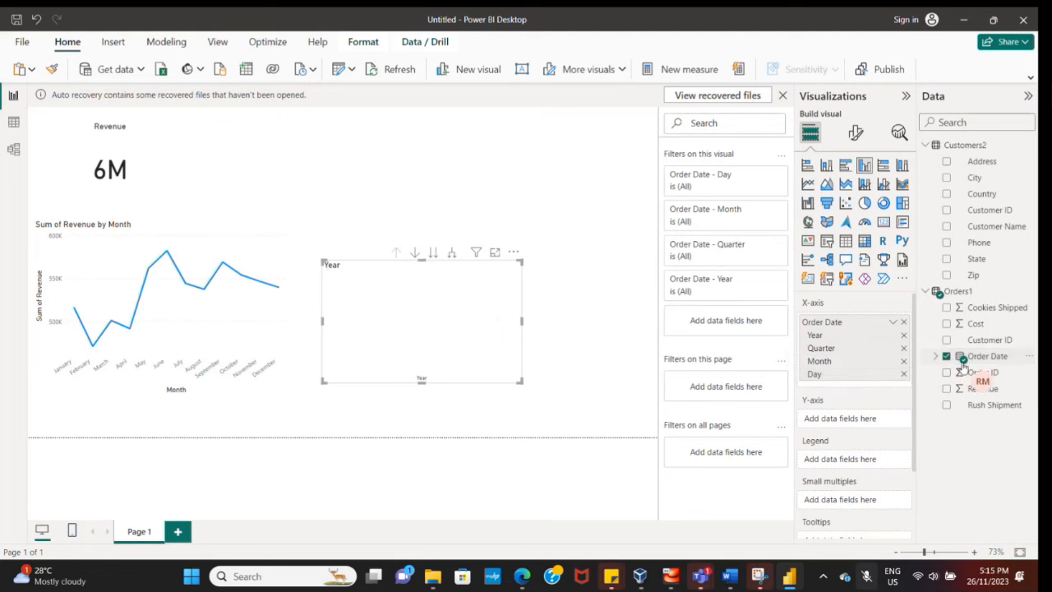
pyautogui.click(946, 389)
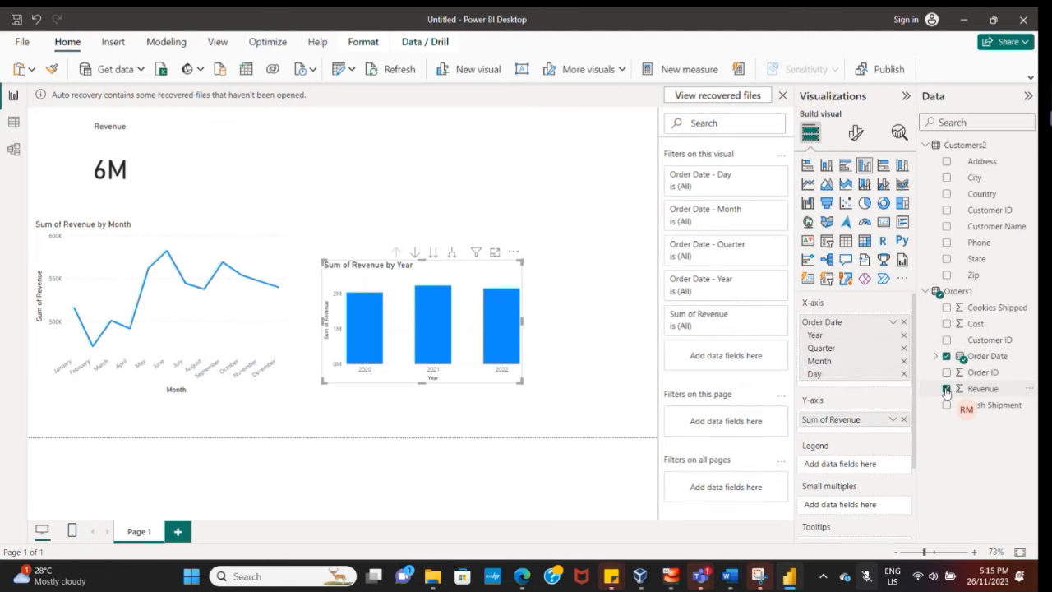
# Reduce the column chart's Order Date hierarchy to Month only and enlarge the chart upward and outward.
pyautogui.click(903, 375)
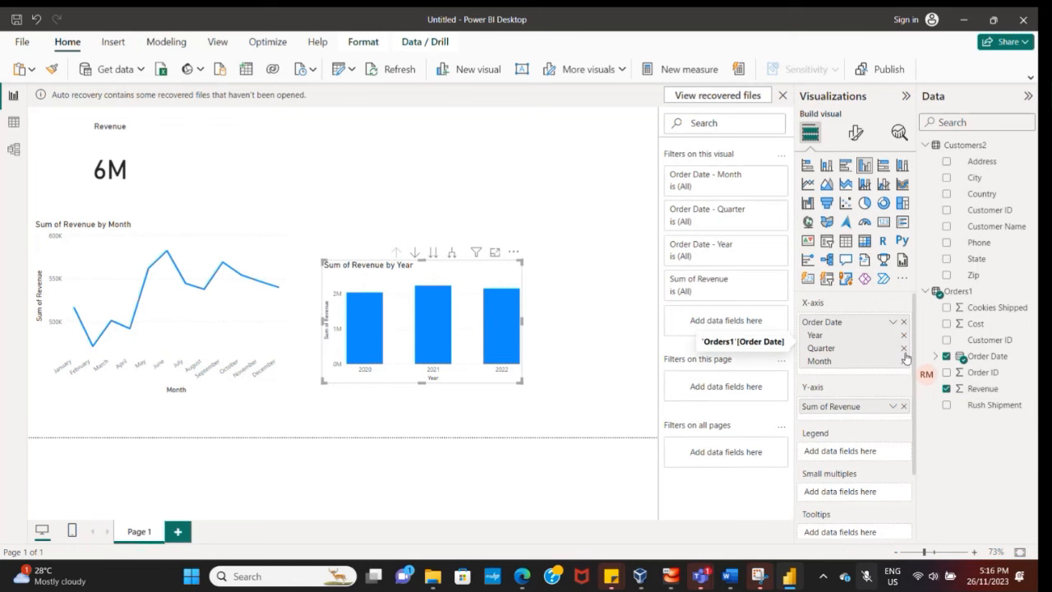
pyautogui.click(903, 348)
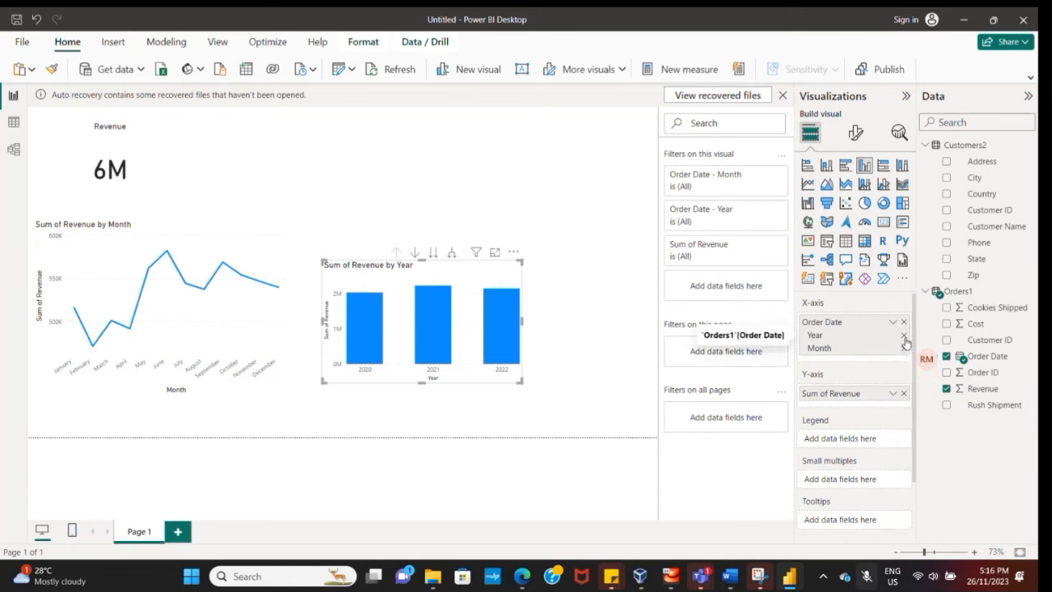
pyautogui.click(903, 336)
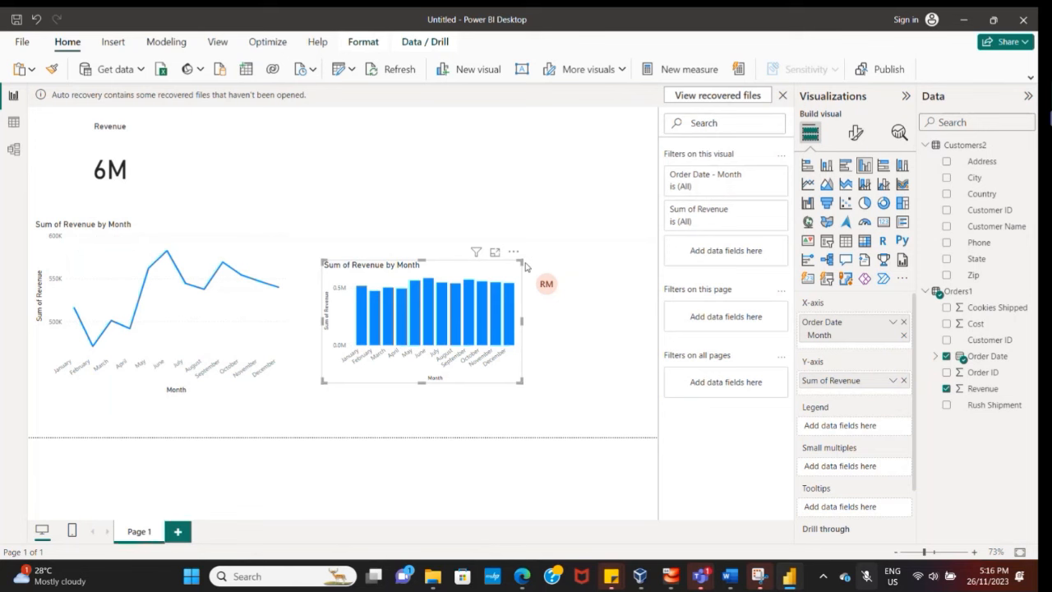
pyautogui.moveTo(520, 260); pyautogui.dragTo(542, 226)
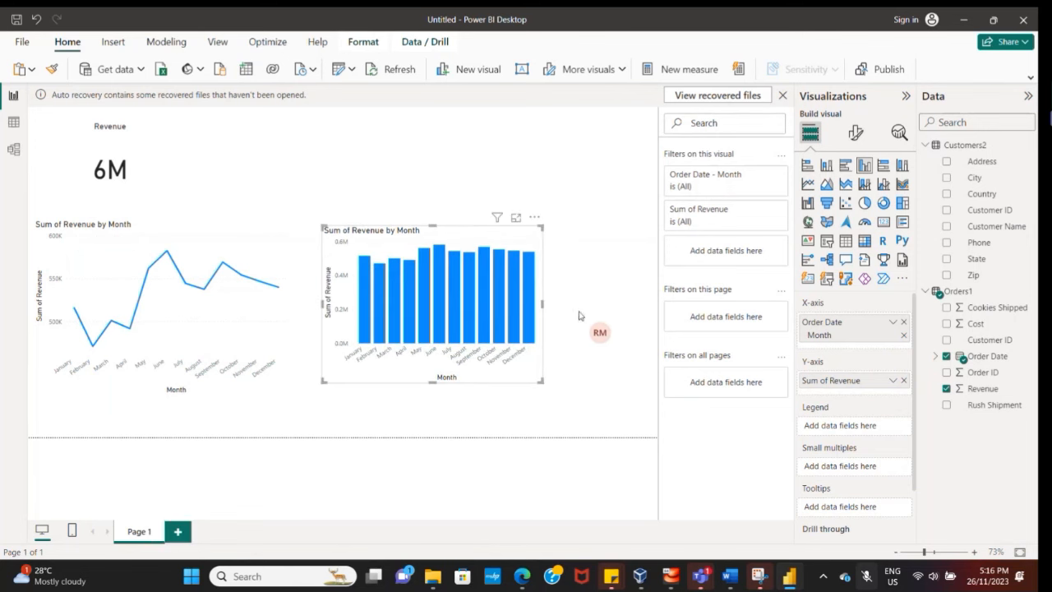
# Duplicate the monthly revenue column chart and place the copy against the report page's right edge.
pyautogui.press('Delete')
pyautogui.hotkey('ctrl', 'z')
pyautogui.moveTo(503, 315); pyautogui.dragTo(614, 288)
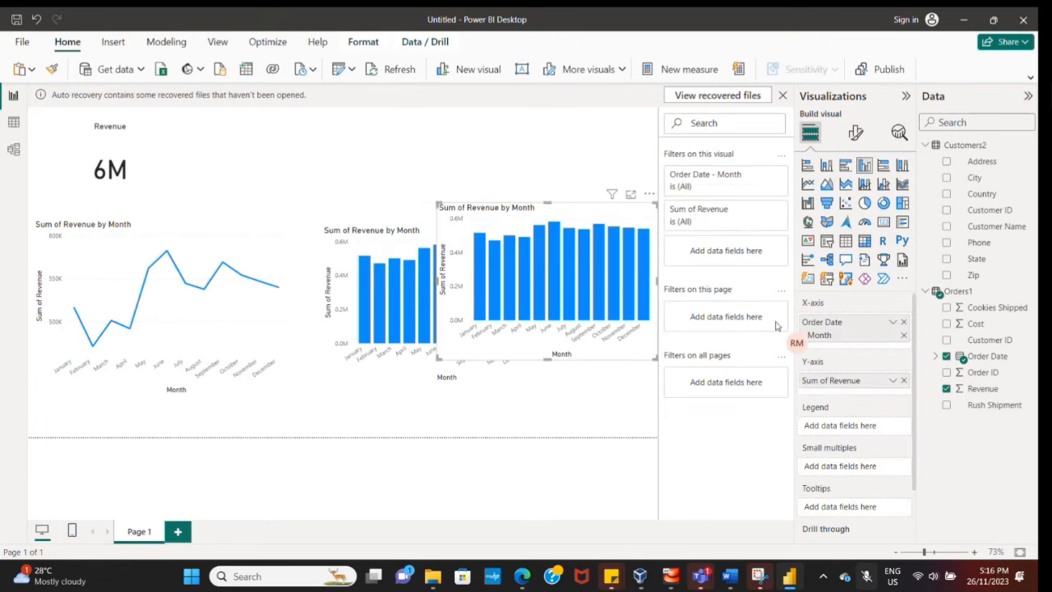
# Replace the copied column chart's X-axis field with Order Date, removing Quarter, Month and Day to keep only Year.
pyautogui.rightClick(896, 328)
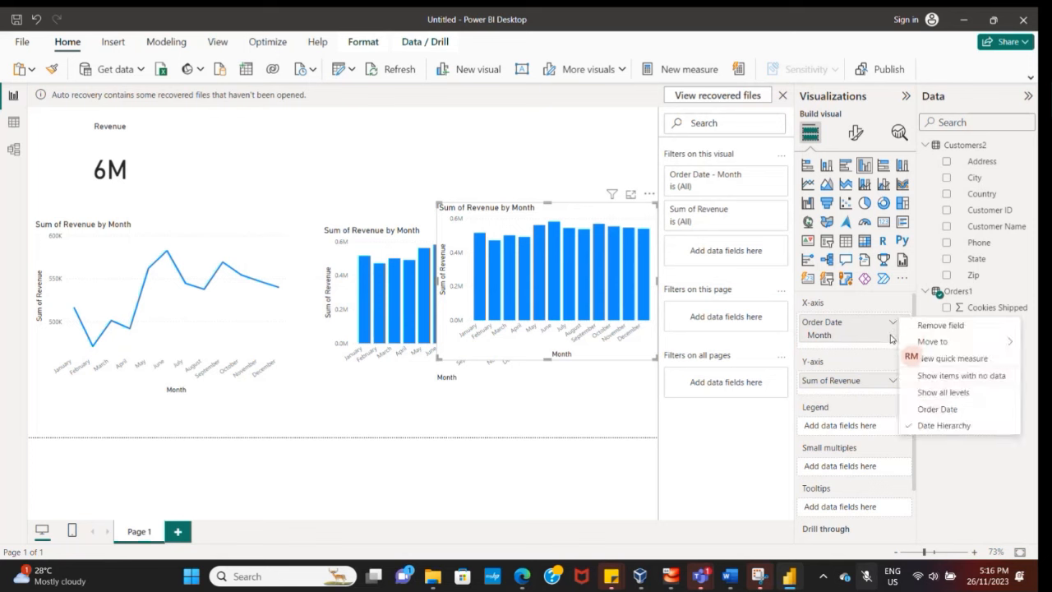
pyautogui.press('Escape')
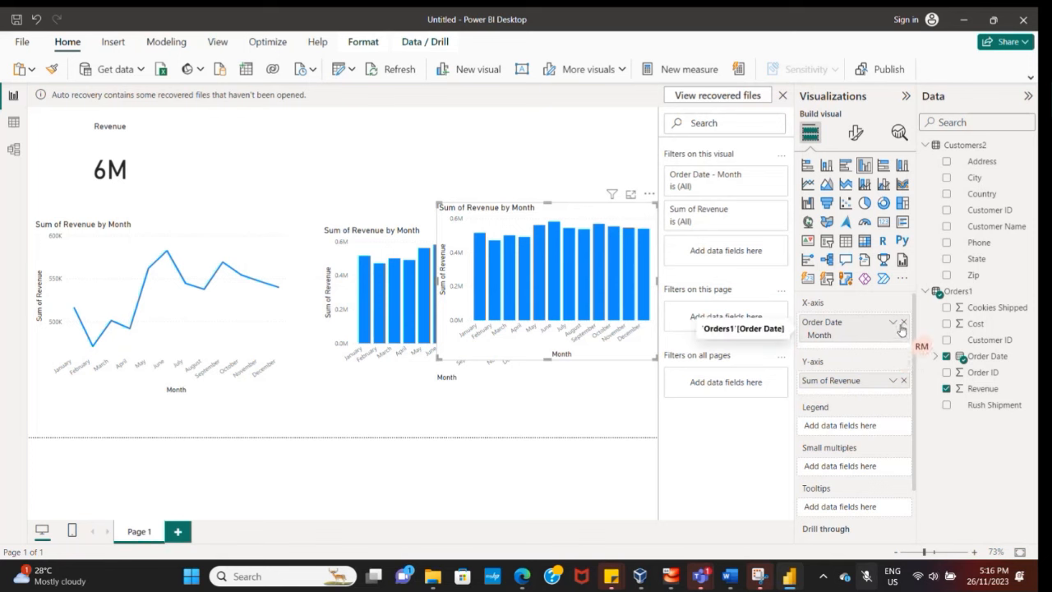
pyautogui.click(903, 322)
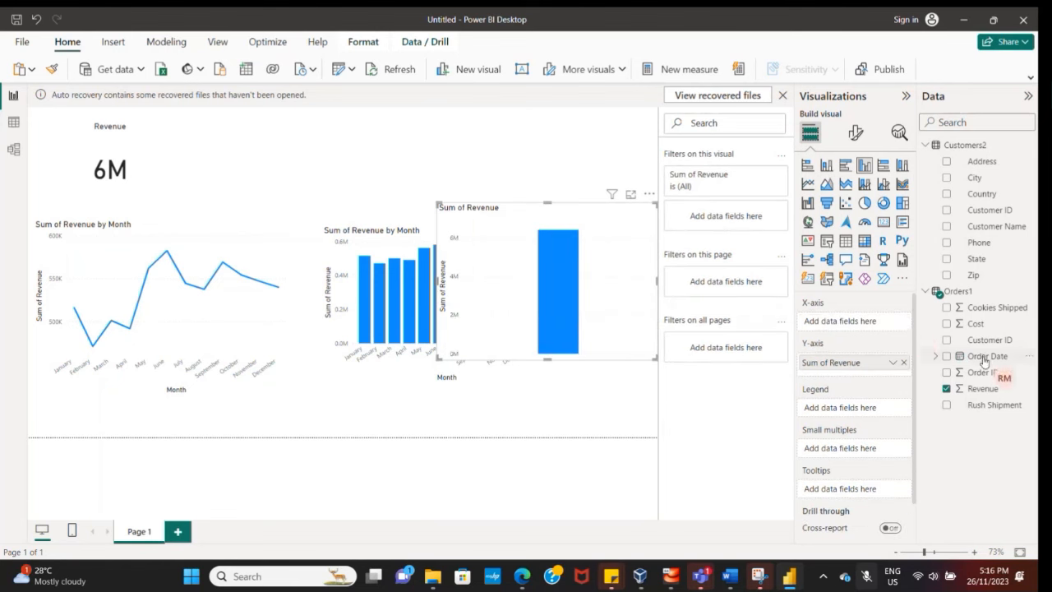
pyautogui.moveTo(983, 359); pyautogui.dragTo(860, 326)
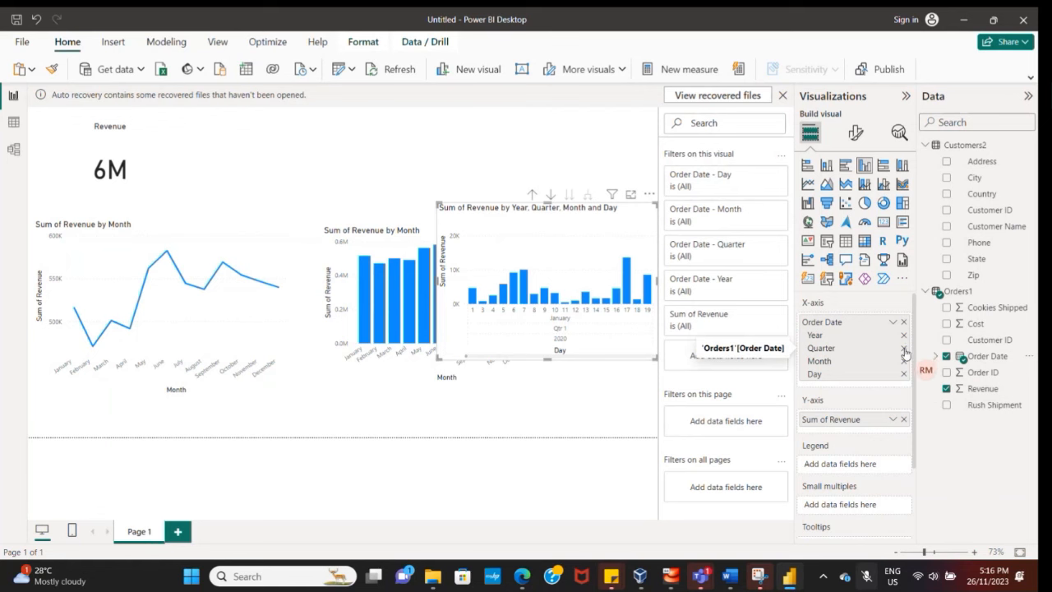
pyautogui.click(904, 348)
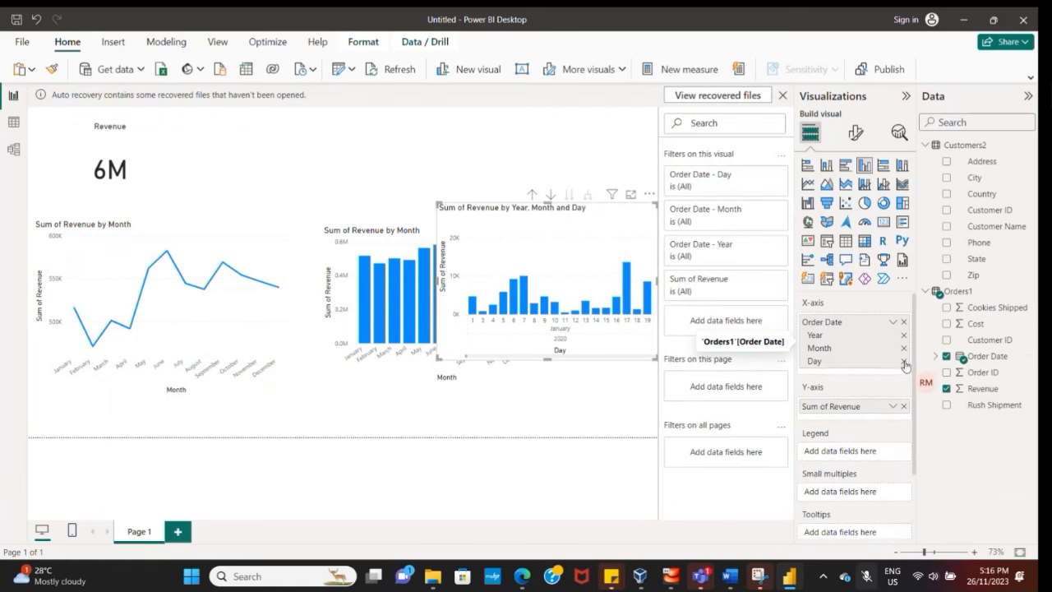
pyautogui.click(904, 349)
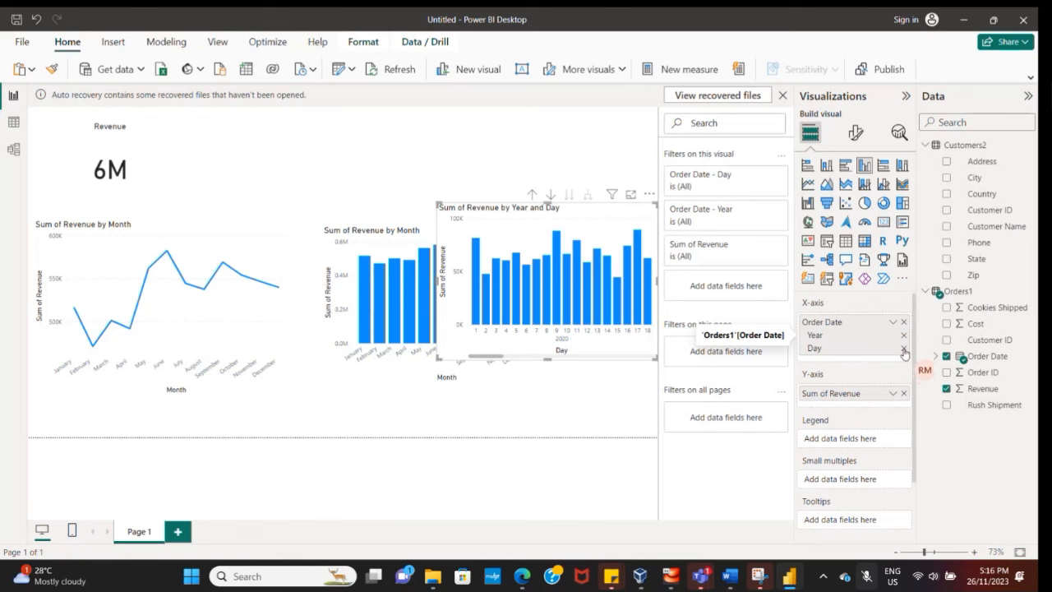
pyautogui.click(904, 348)
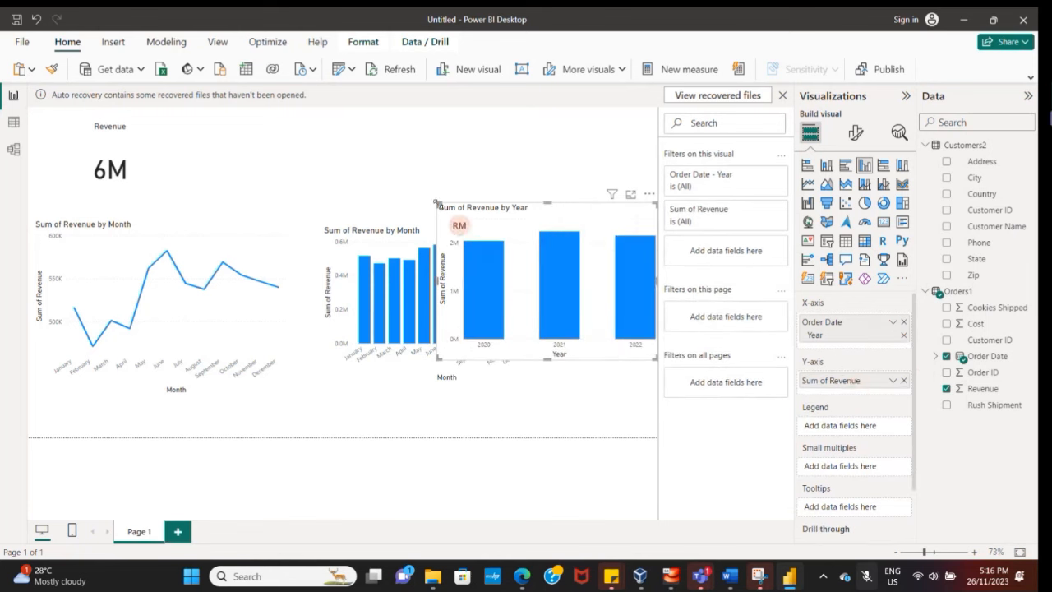
# Shrink the yearly revenue column chart and move it below the monthly column chart at the page's lower-right corner.
pyautogui.moveTo(435, 202); pyautogui.dragTo(539, 249)
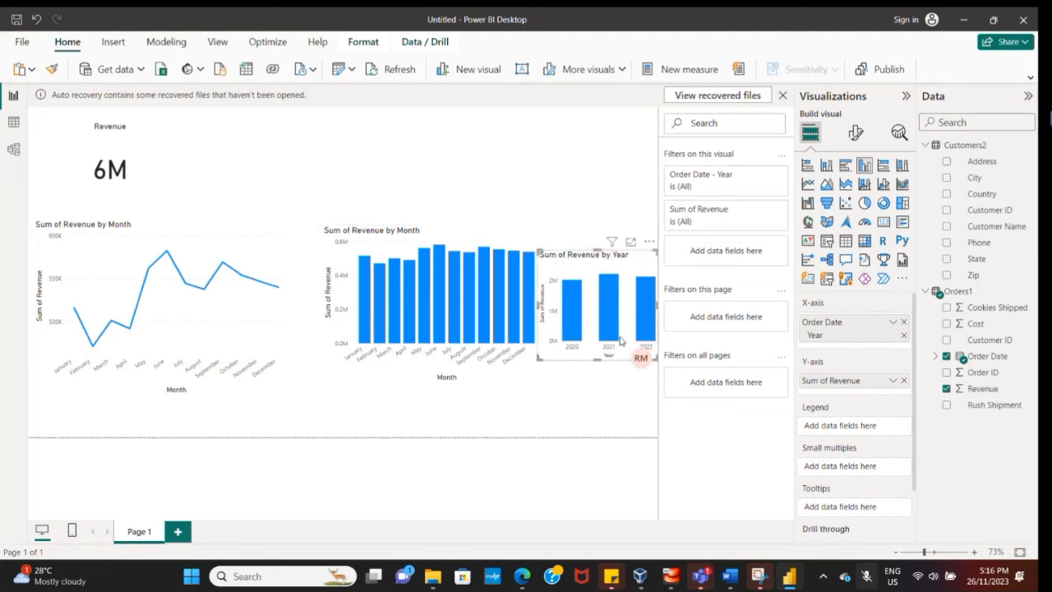
pyautogui.moveTo(621, 341); pyautogui.dragTo(611, 425)
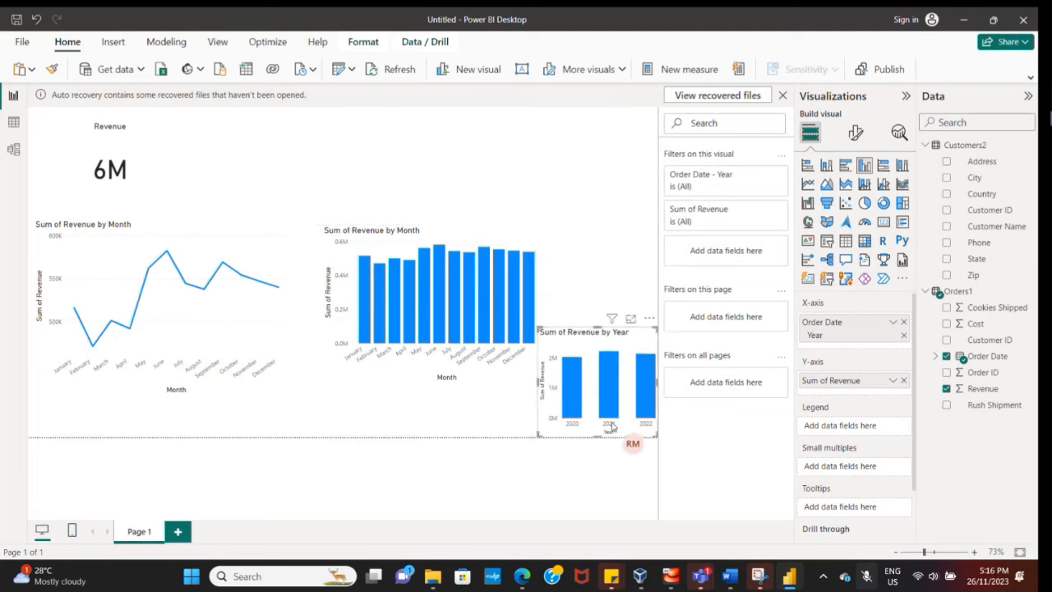
# Dismiss the recovered-files notice and collapse the Filters pane to enlarge the report canvas.
pyautogui.click(783, 95)
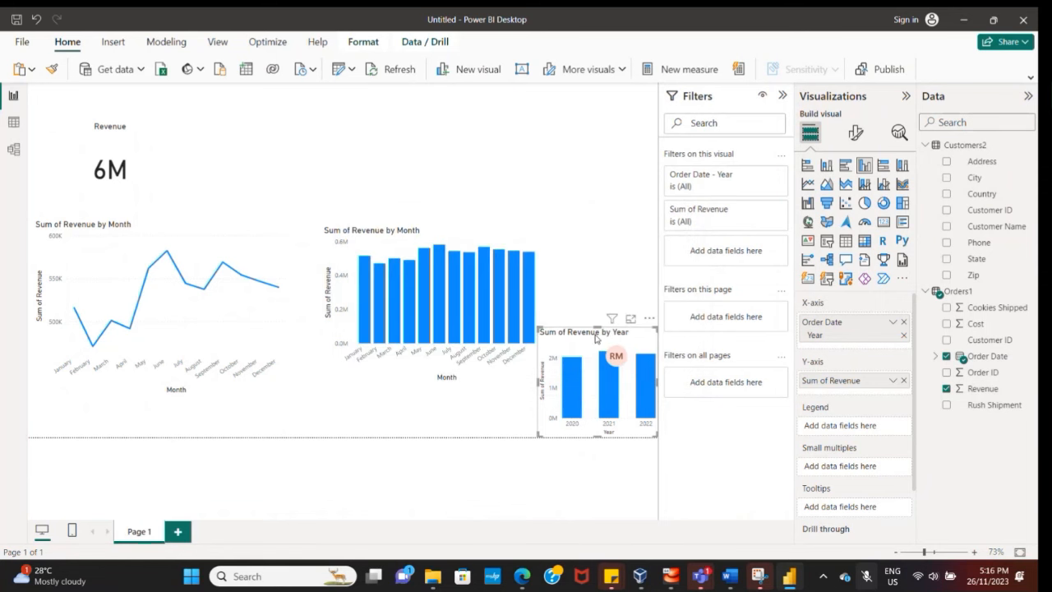
pyautogui.click(674, 98)
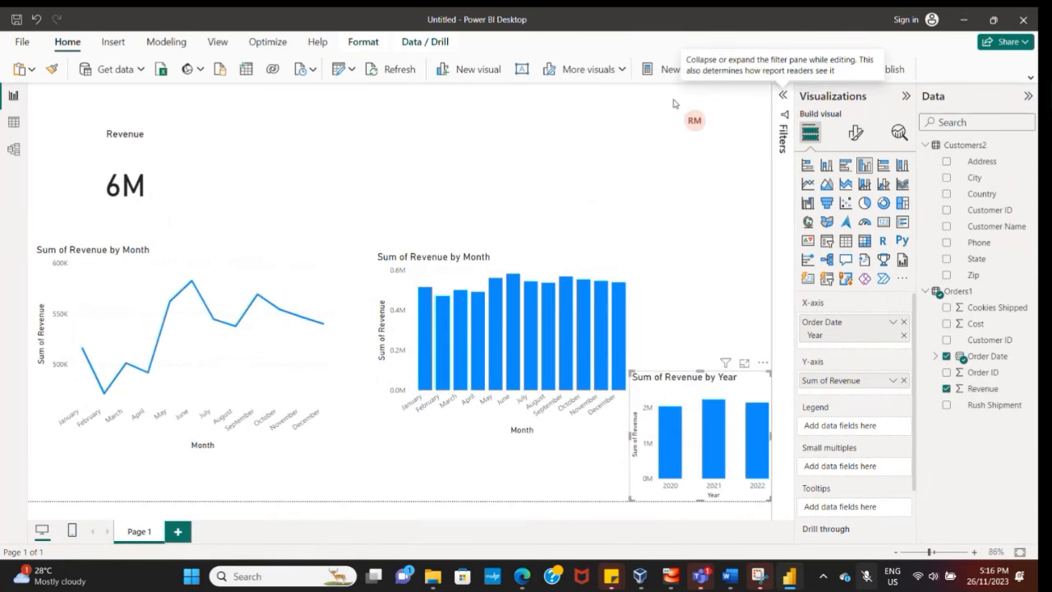
# Shift the monthly column chart closer to the line chart and place the yearly chart directly beside it.
pyautogui.moveTo(564, 352); pyautogui.dragTo(537, 355)
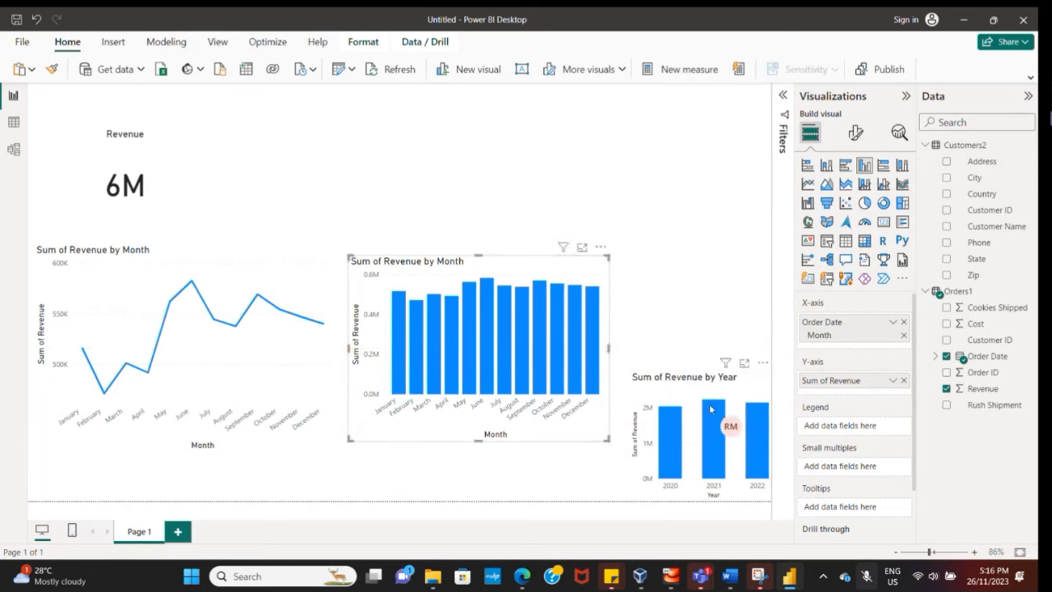
pyautogui.moveTo(709, 404); pyautogui.dragTo(701, 309)
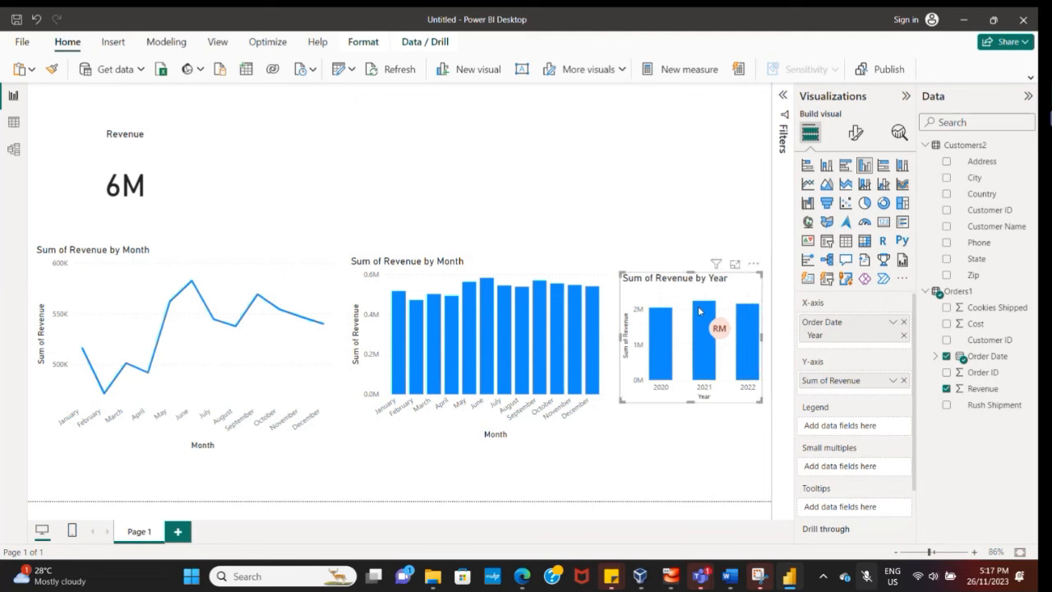
# Add a pie chart above the monthly column chart, enlarged to fill the space, with Customer Name as legend and Revenue as values.
pyautogui.click(529, 153)
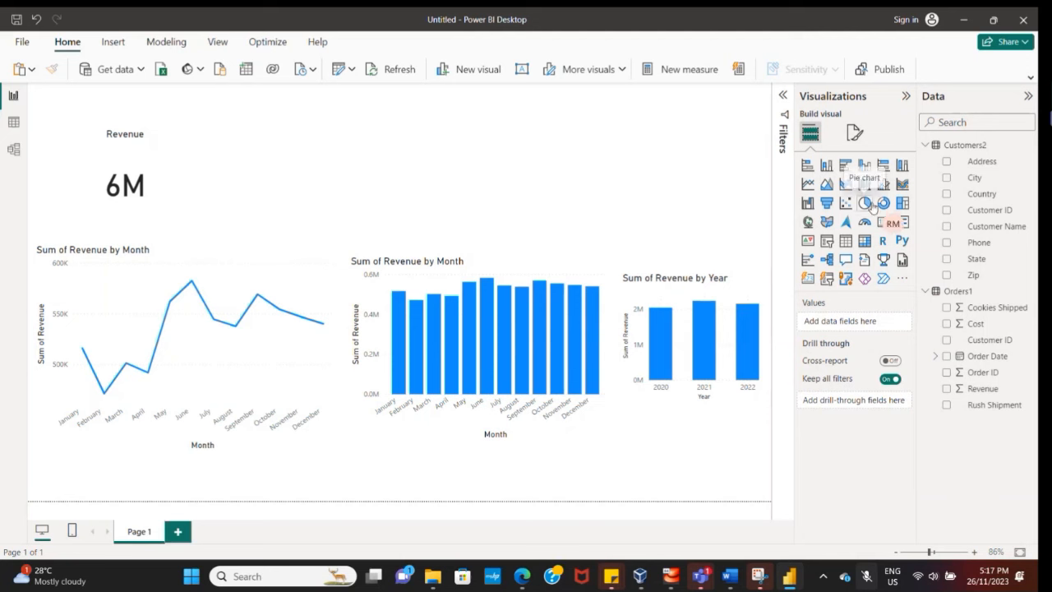
pyautogui.click(866, 203)
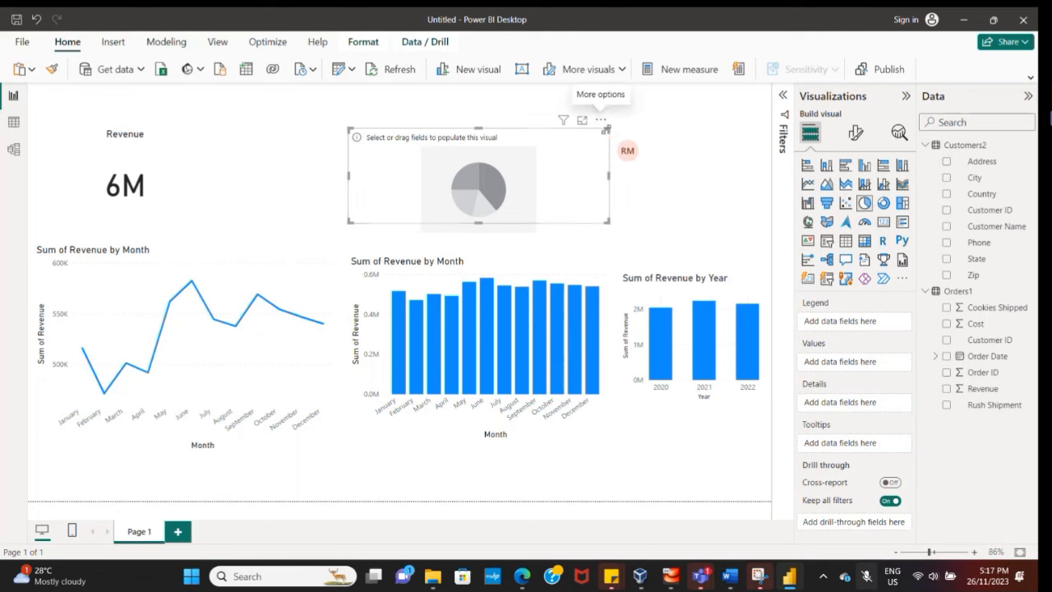
pyautogui.moveTo(608, 129); pyautogui.dragTo(618, 107)
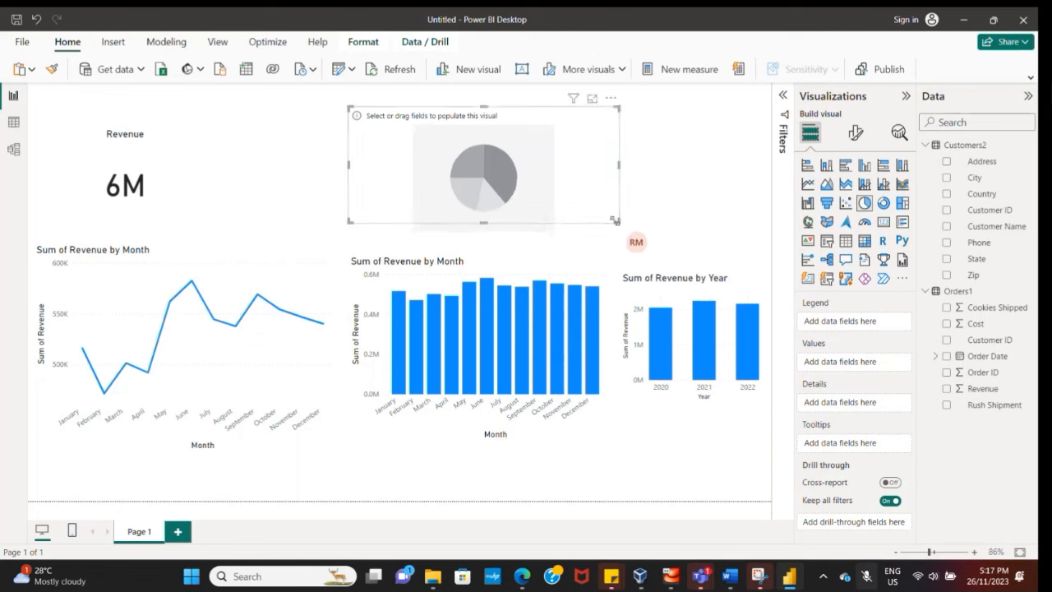
pyautogui.moveTo(612, 219); pyautogui.dragTo(632, 251)
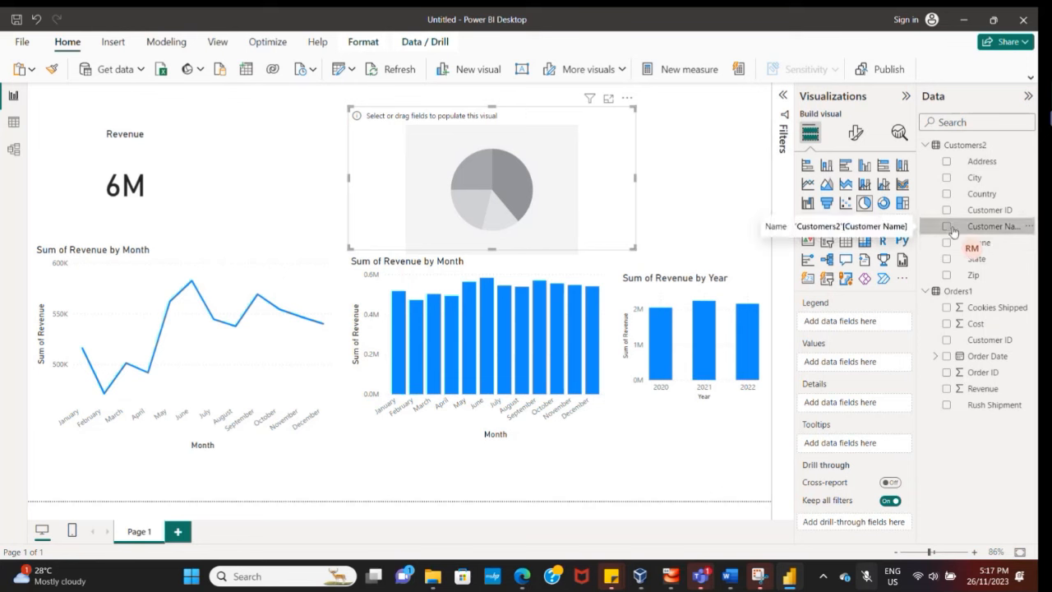
pyautogui.moveTo(978, 232); pyautogui.dragTo(859, 319)
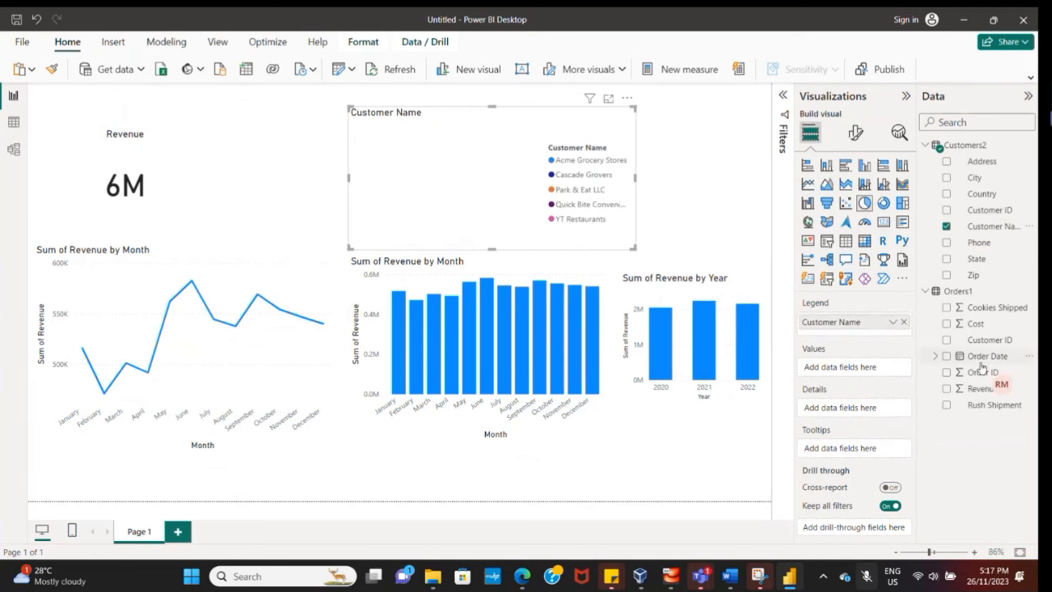
pyautogui.moveTo(981, 388); pyautogui.dragTo(858, 366)
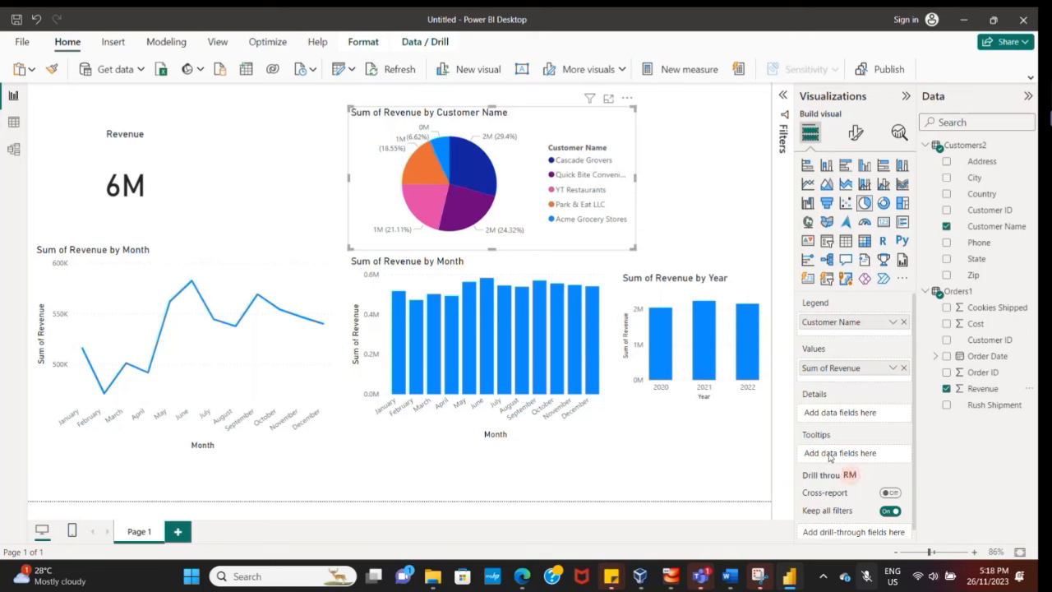
# Duplicate report Page 1.
pyautogui.rightClick(140, 534)
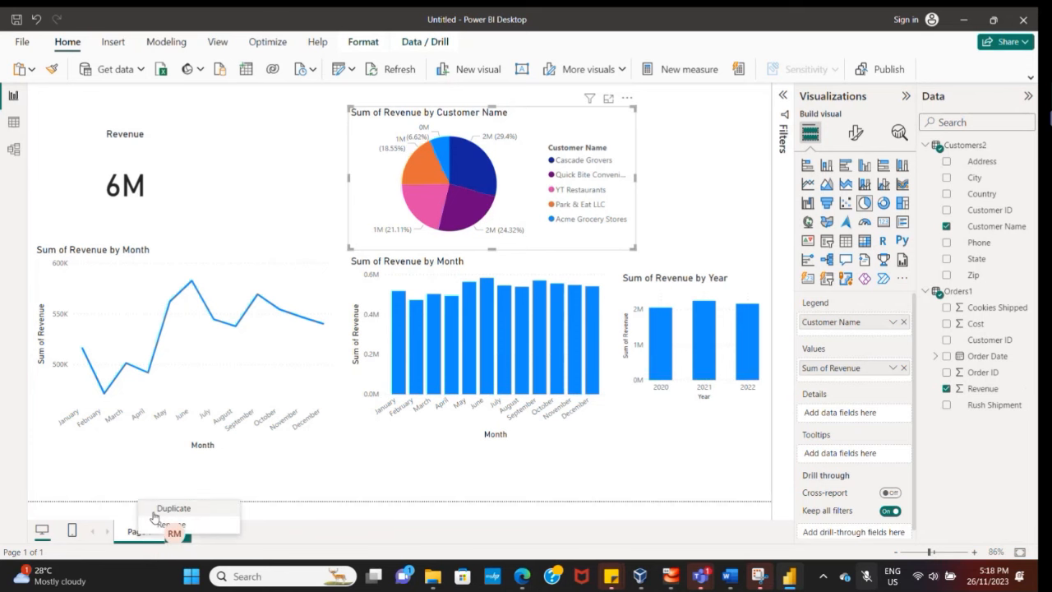
pyautogui.click(154, 513)
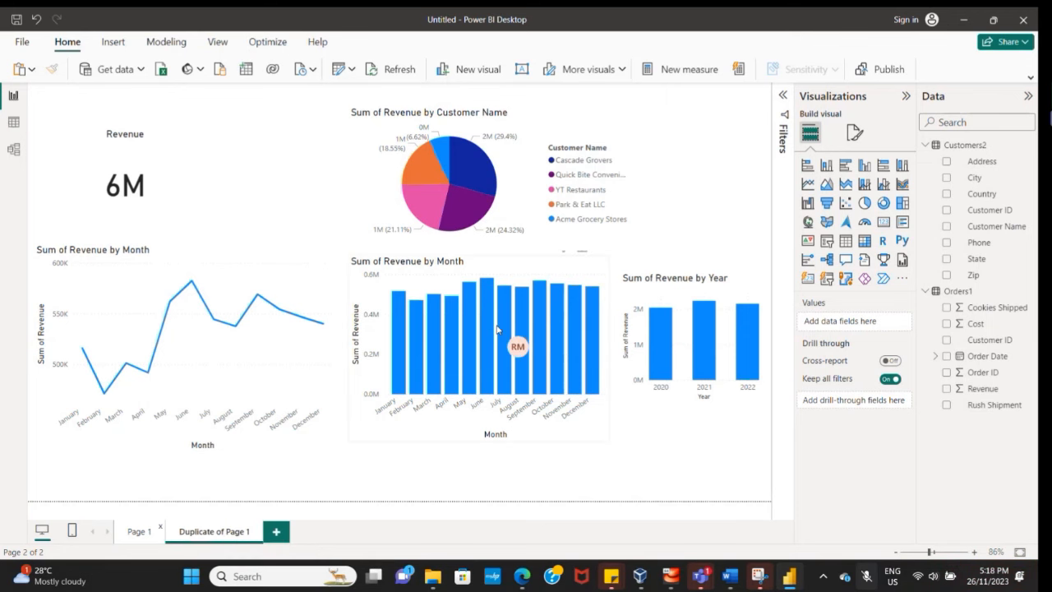
# Cross-filter by September on the duplicate page, return to Page 1, try June and January in the monthly column chart, and clear the selection.
pyautogui.click(540, 331)
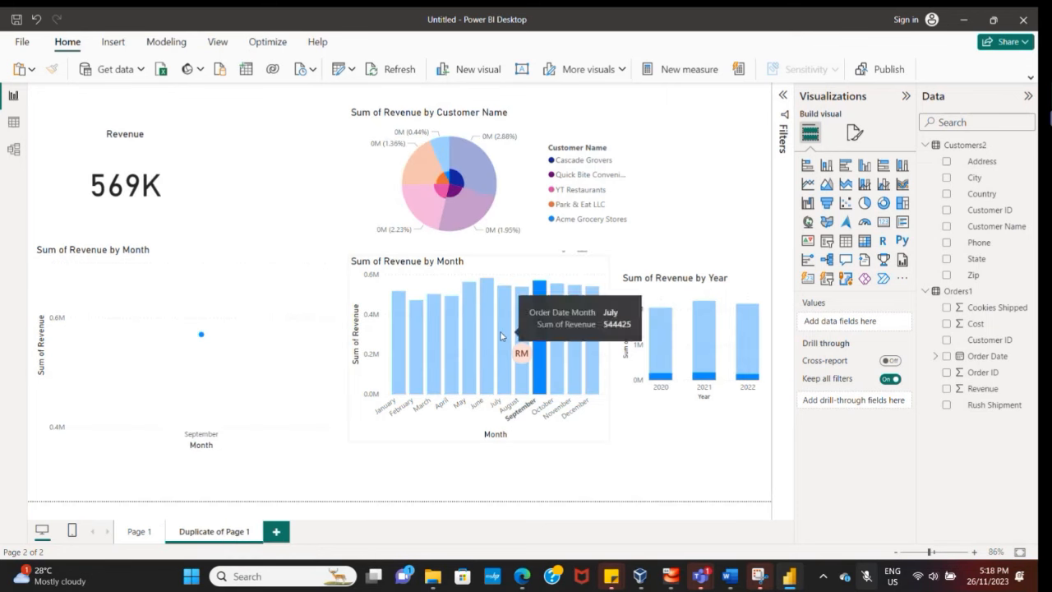
pyautogui.click(139, 531)
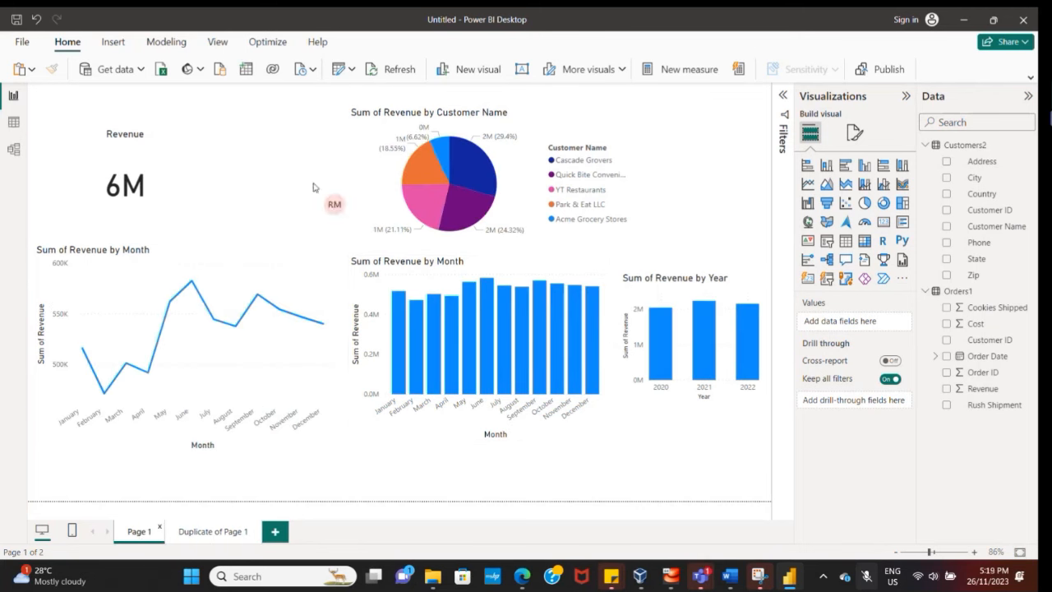
pyautogui.moveTo(491, 316)
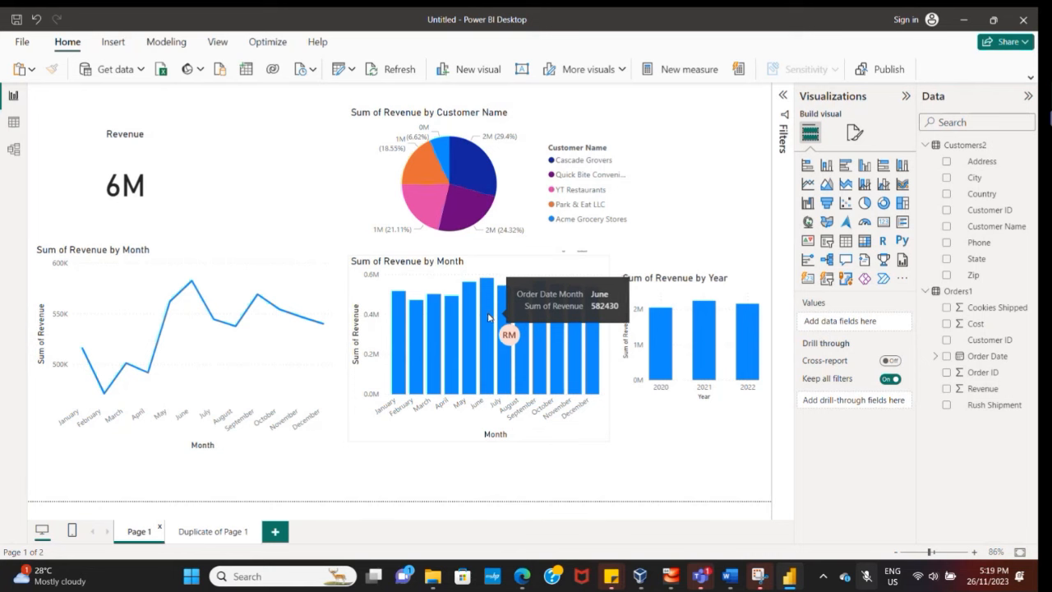
pyautogui.click(488, 317)
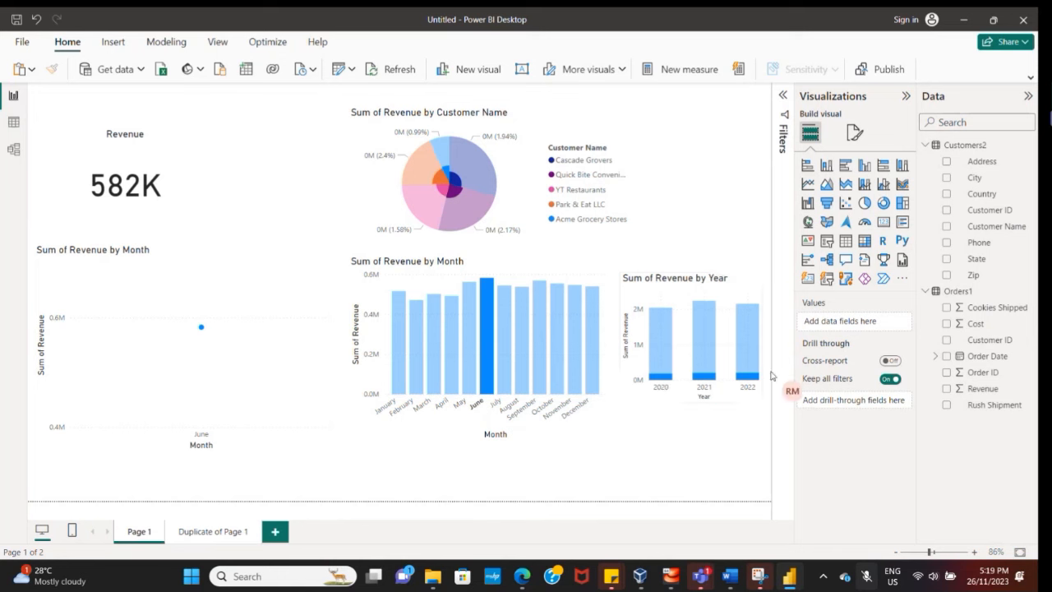
pyautogui.click(398, 375)
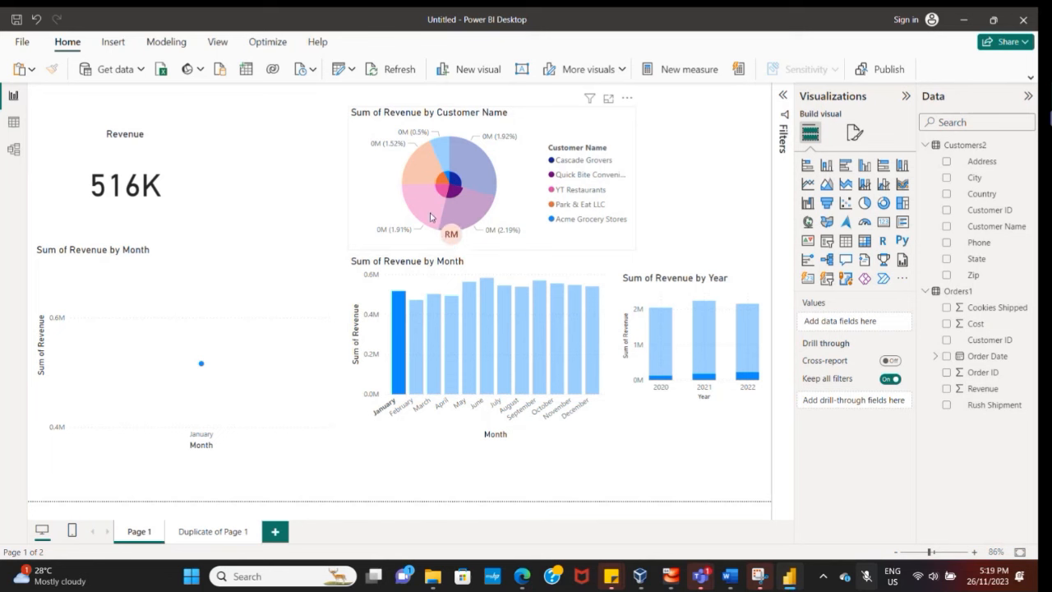
pyautogui.click(597, 362)
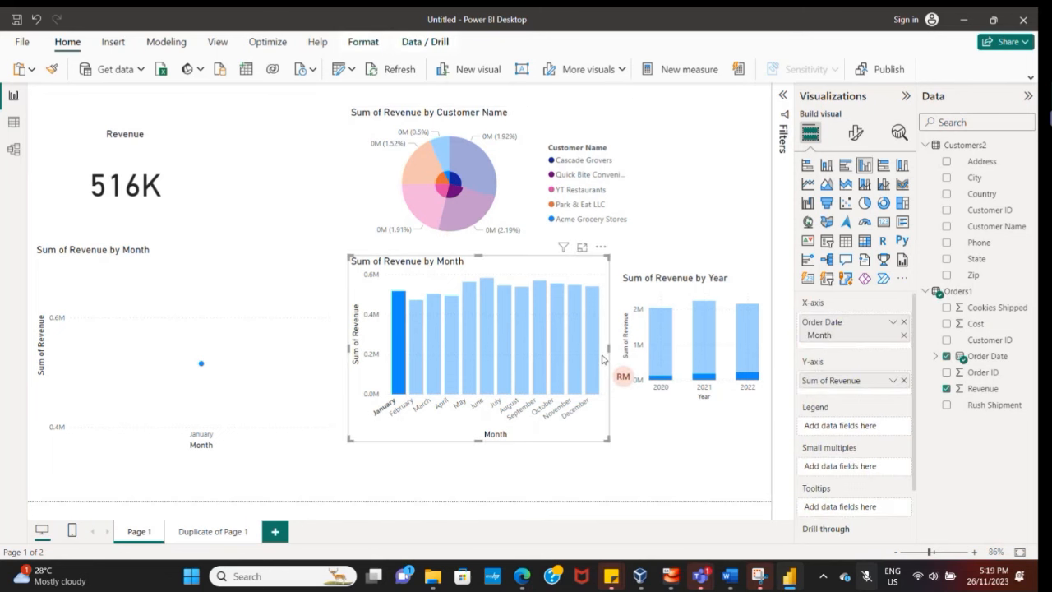
pyautogui.click(453, 428)
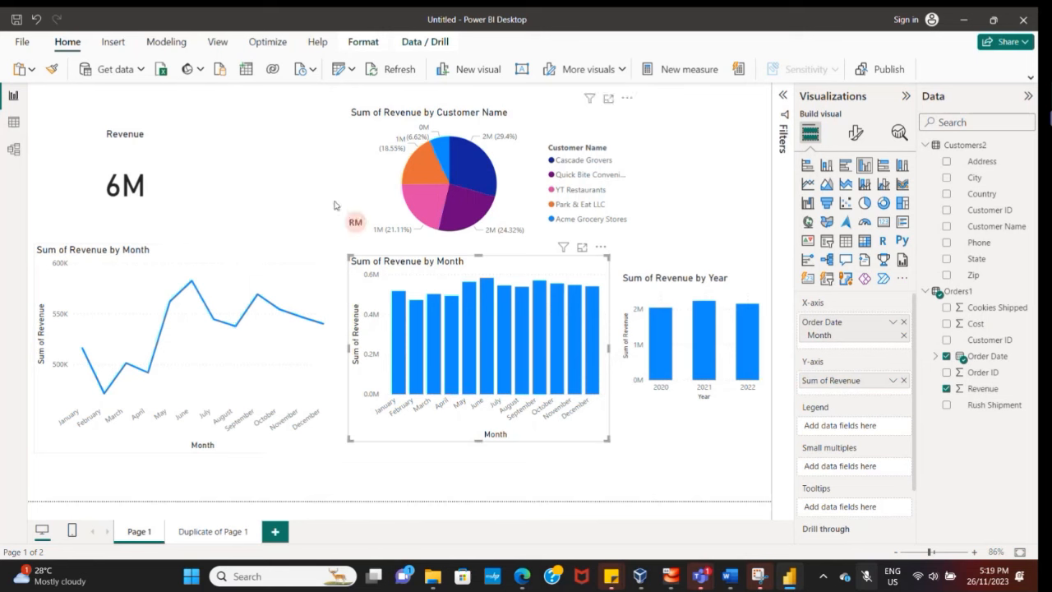
# Highlight Park & Eat LLC in the customer pie chart and examine its monthly revenue along the line chart.
pyautogui.click(83, 366)
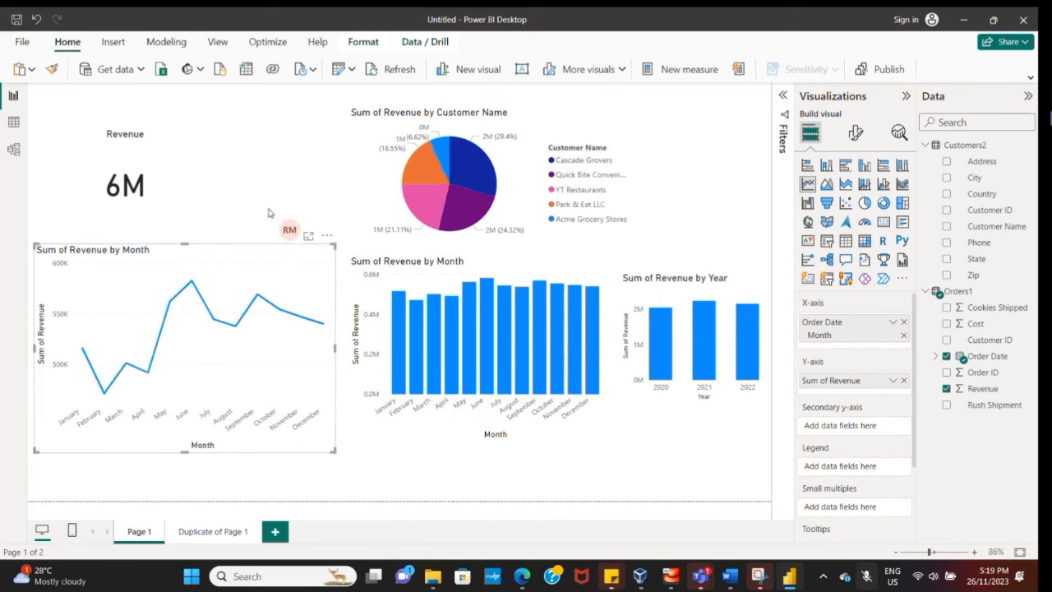
pyautogui.moveTo(420, 174)
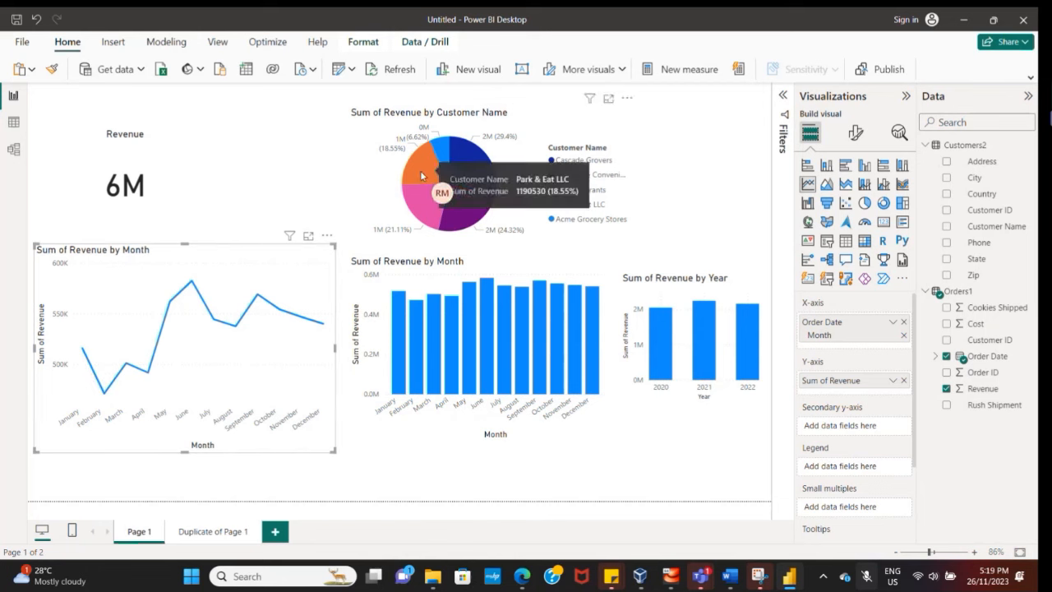
pyautogui.click(420, 170)
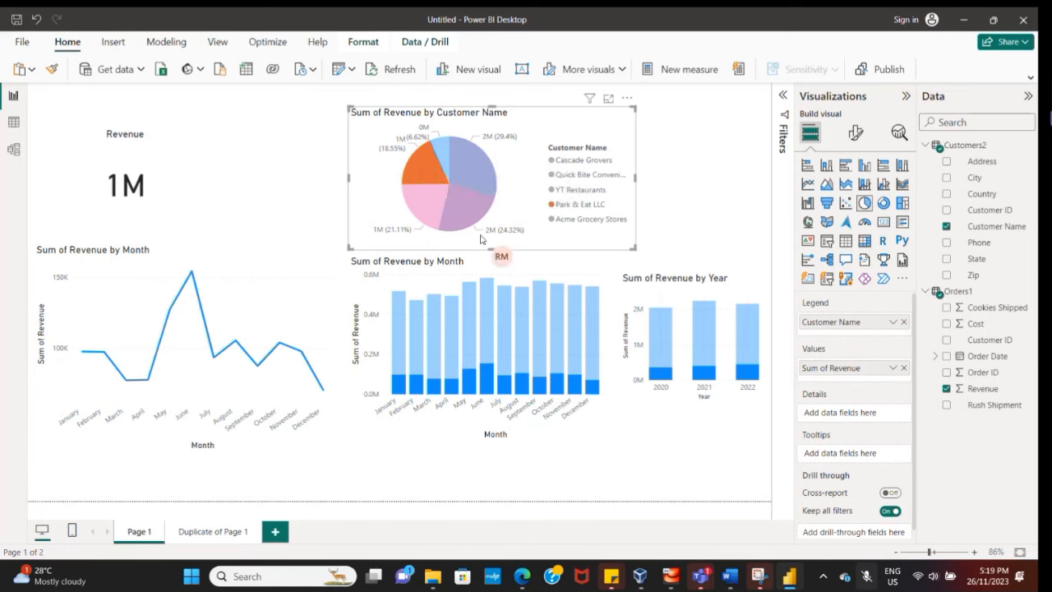
pyautogui.moveTo(422, 176)
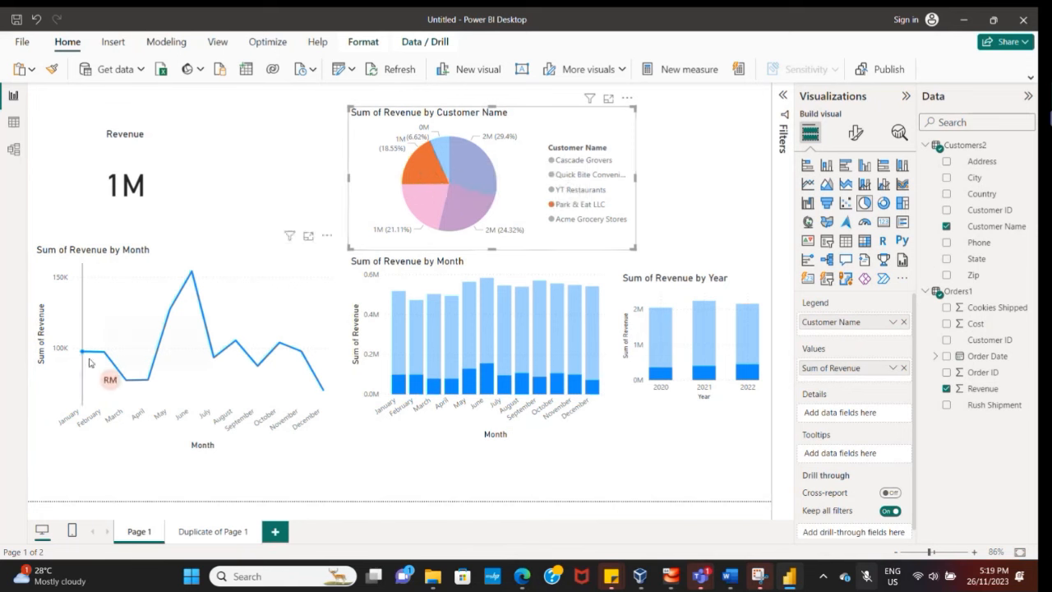
pyautogui.moveTo(143, 379)
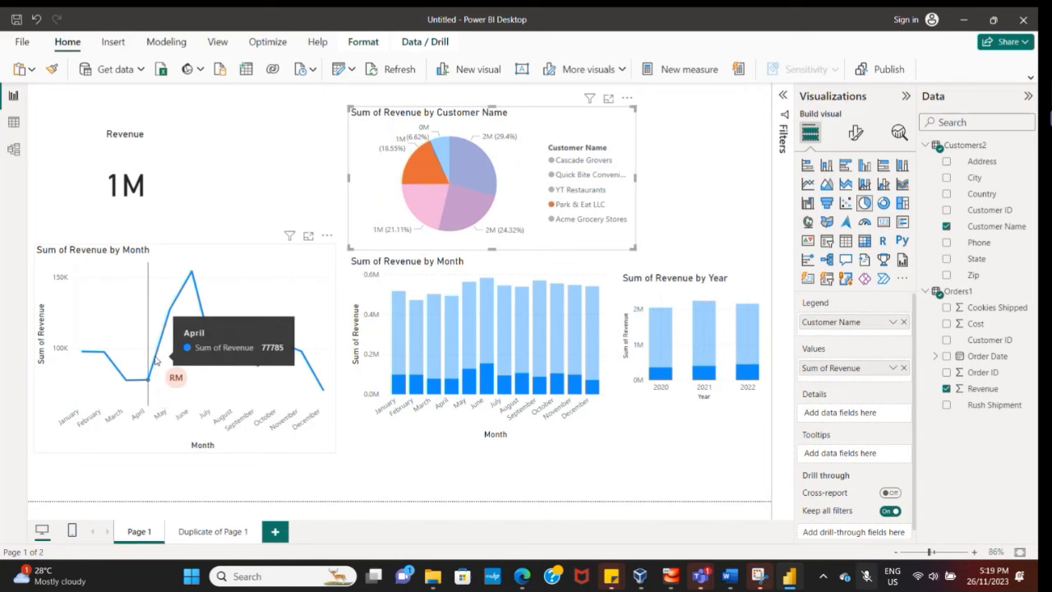
pyautogui.moveTo(161, 349)
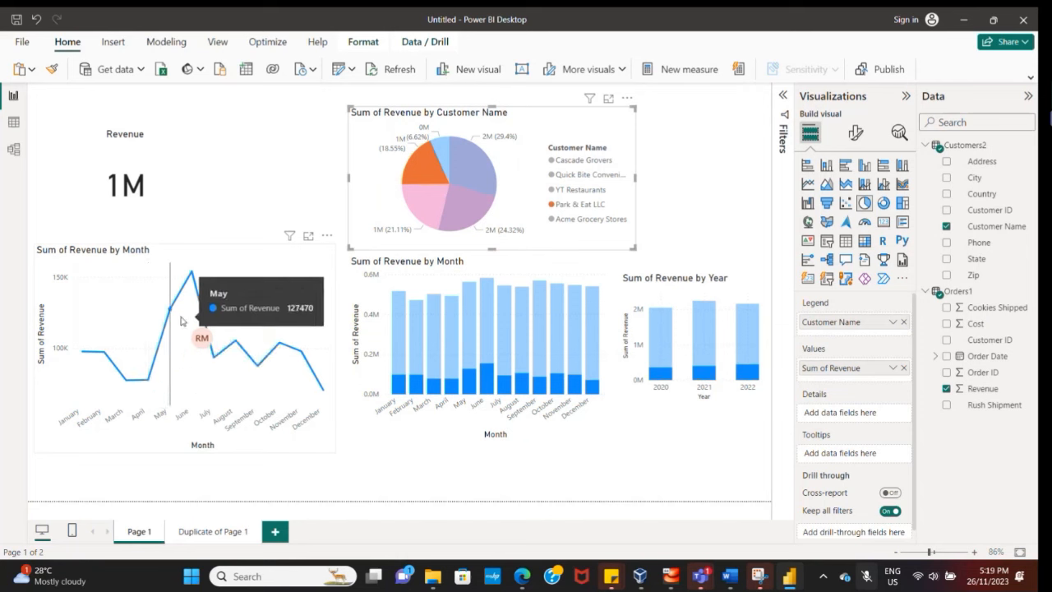
pyautogui.moveTo(208, 311)
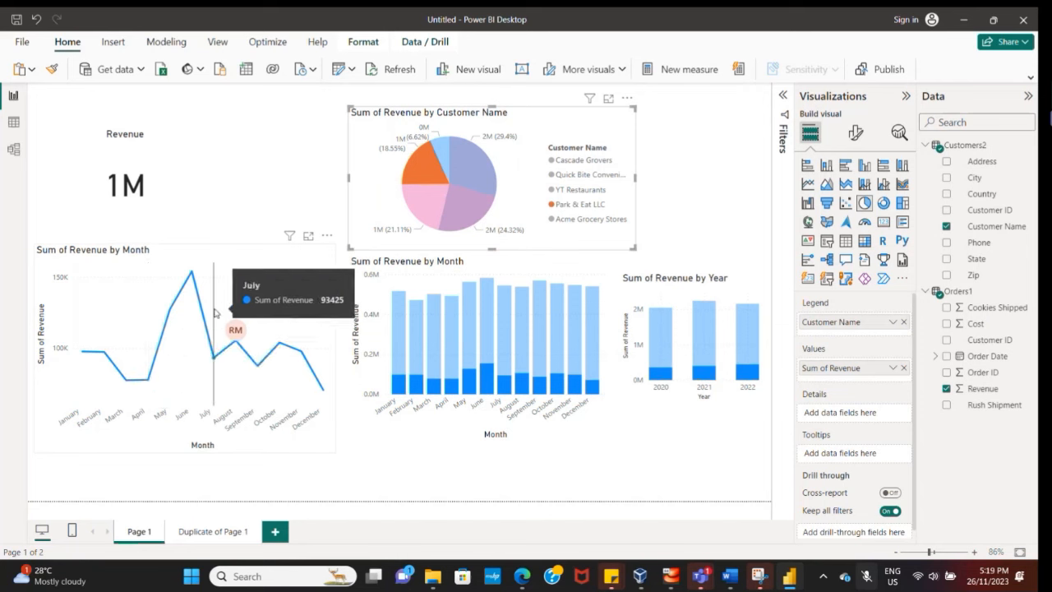
pyautogui.moveTo(317, 381)
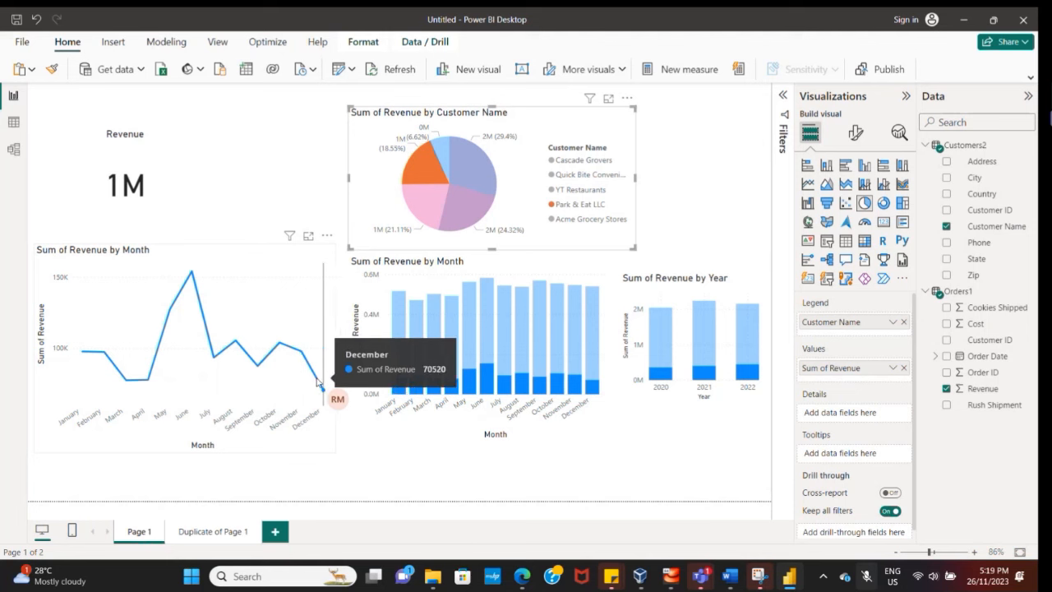
# Compare the pie chart's customers by highlighting YT Restaurants, Park & Eat LLC, Acme Grocery Stores, Cascade Grovers and Quick Bite in turn.
pyautogui.click(427, 213)
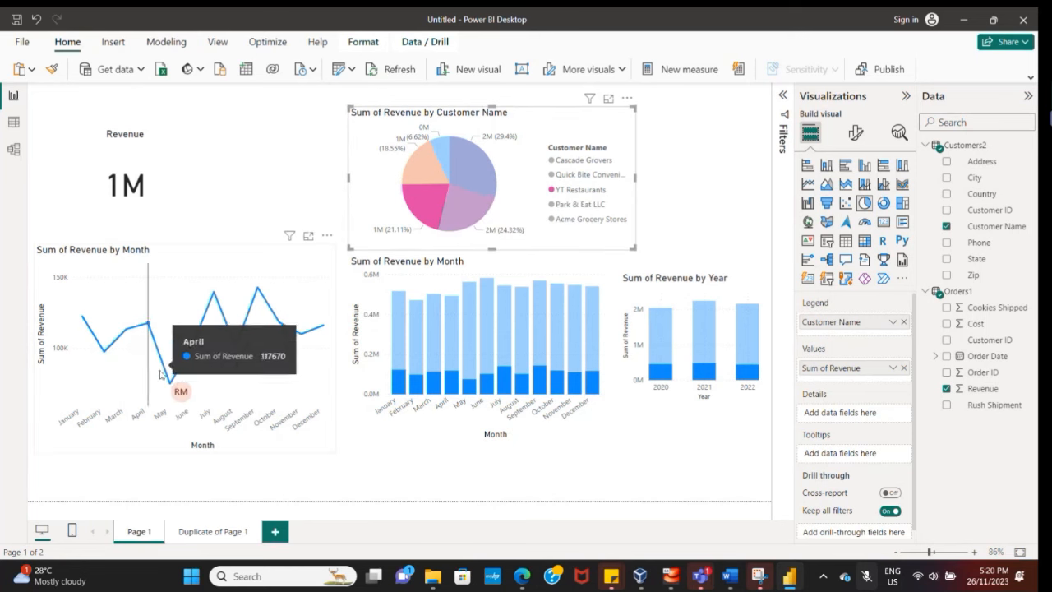
pyautogui.click(431, 170)
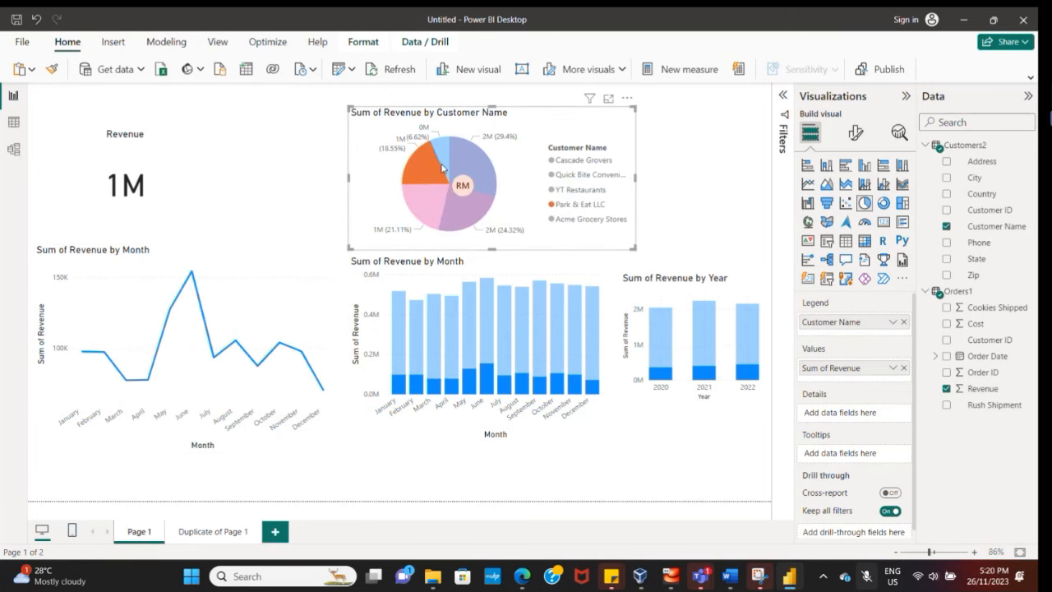
pyautogui.moveTo(433, 167)
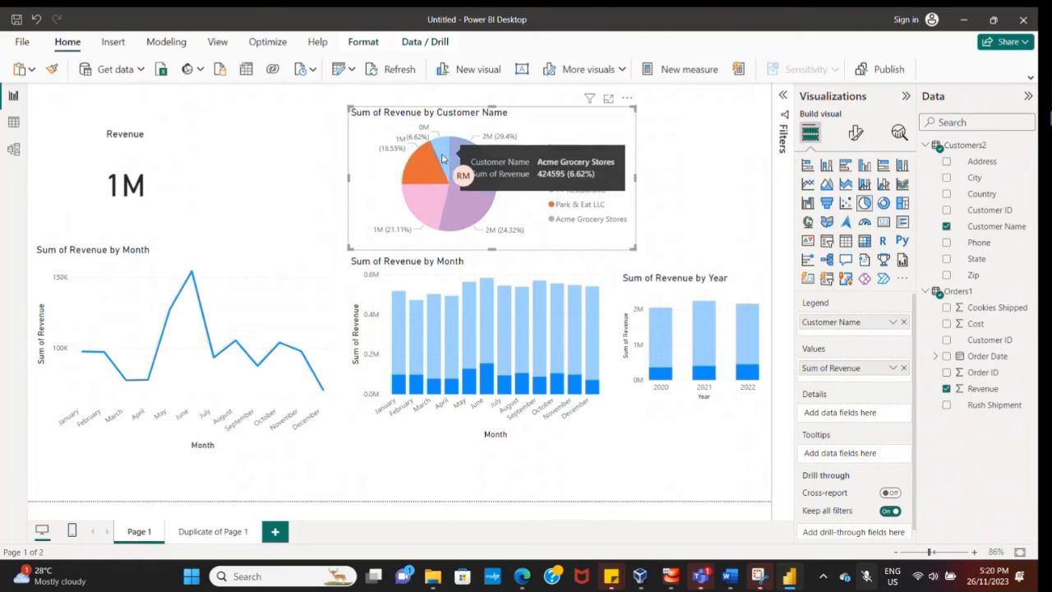
pyautogui.click(442, 158)
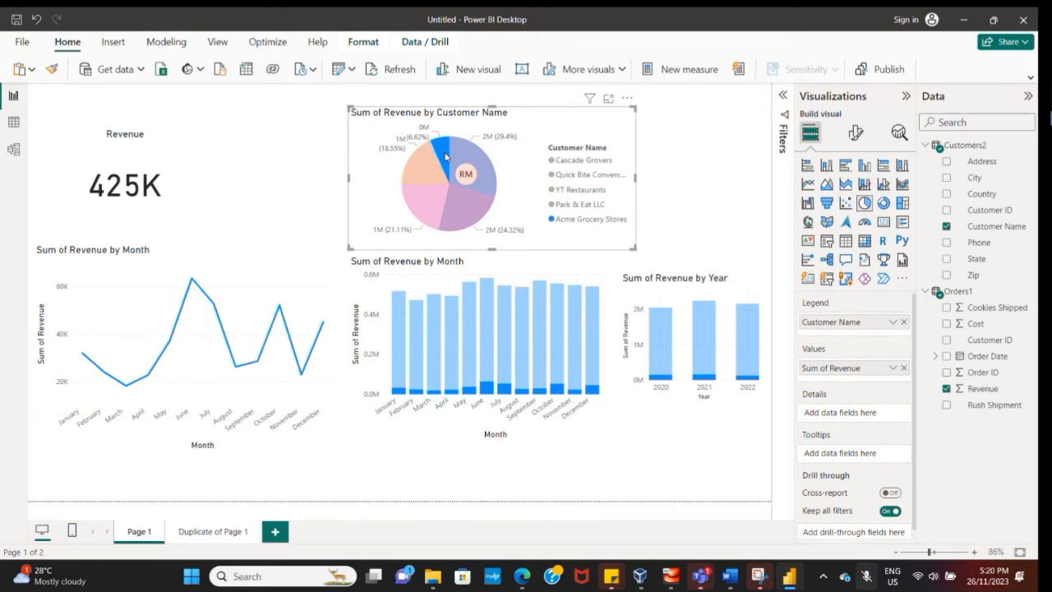
pyautogui.click(483, 174)
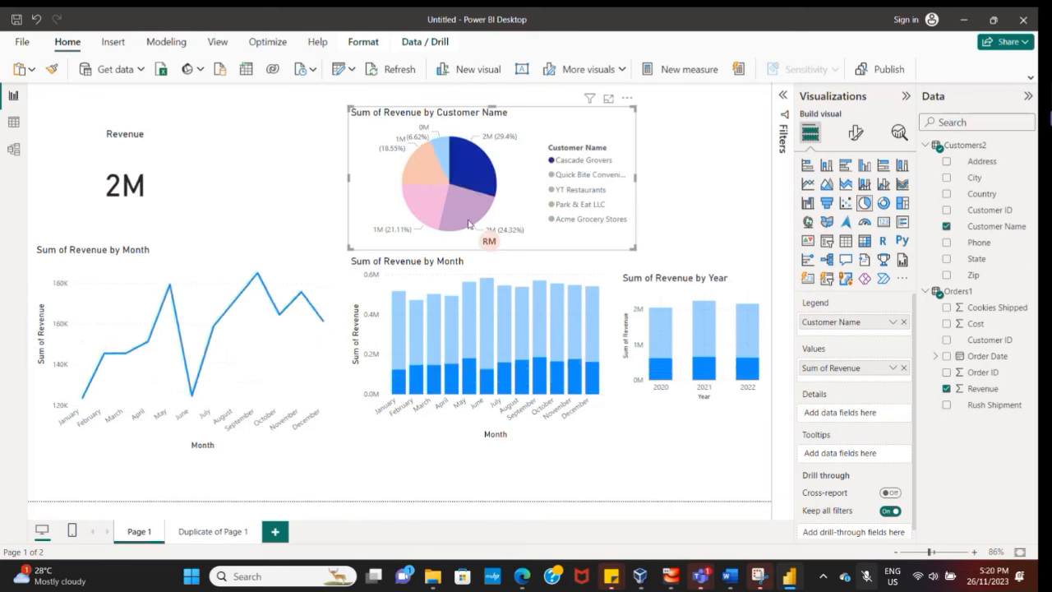
pyautogui.click(465, 219)
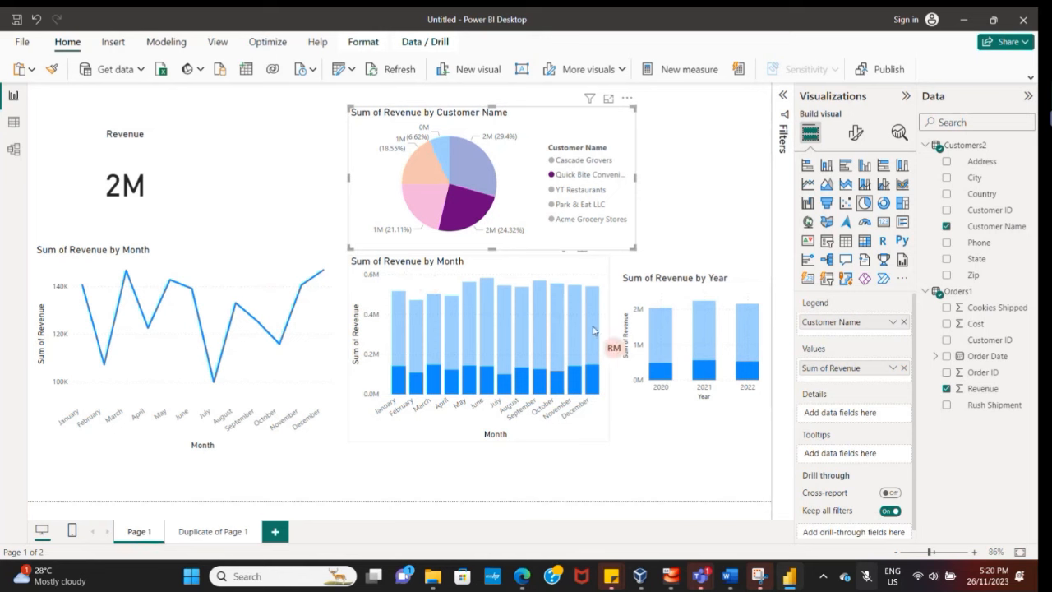
# Switch to the duplicate page and cross-filter its visuals by March in the monthly revenue column chart.
pyautogui.moveTo(594, 330)
pyautogui.moveTo(531, 391)
pyautogui.click(230, 536)
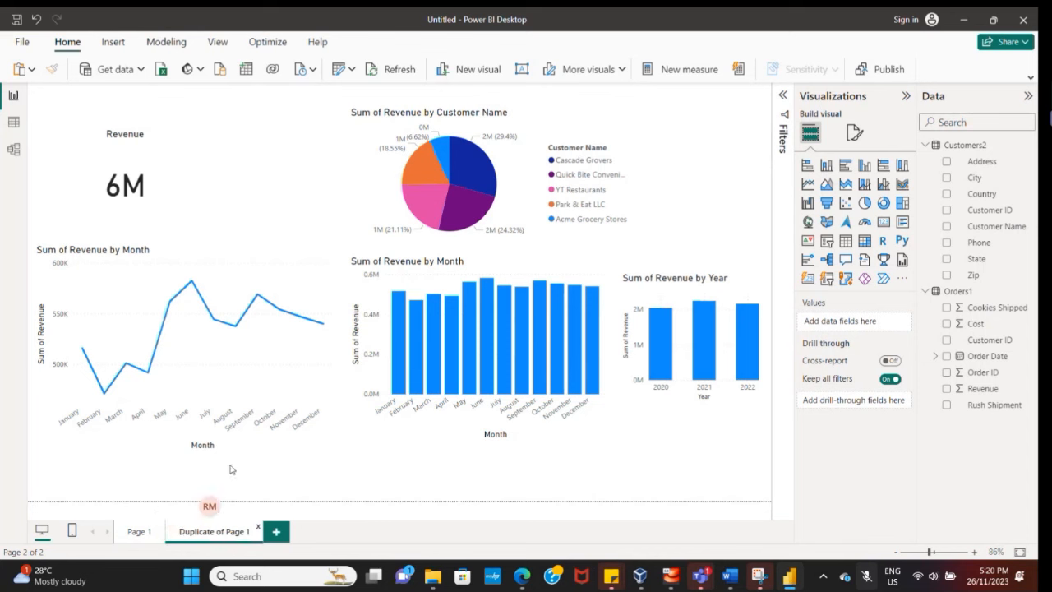
pyautogui.moveTo(434, 377)
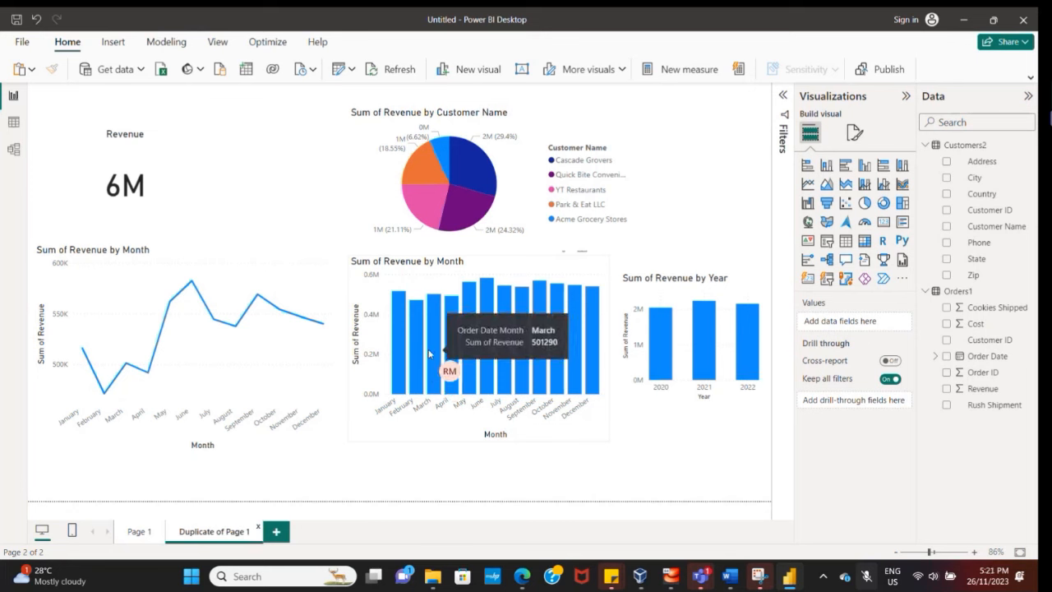
pyautogui.click(428, 347)
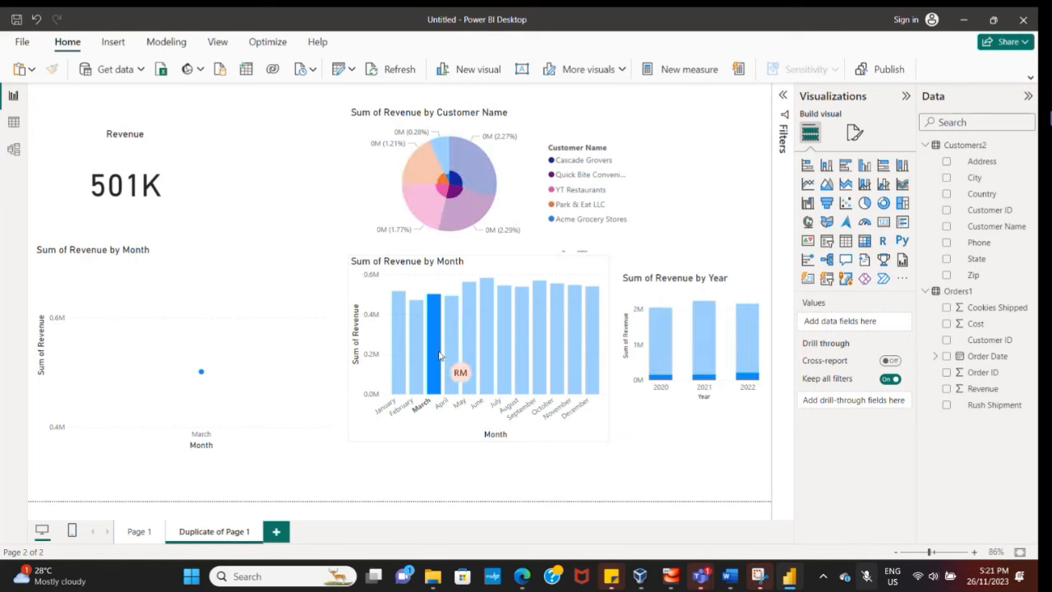
# Convert the monthly revenue column chart and the monthly revenue line chart on the duplicate page into narrative visuals.
pyautogui.click(466, 428)
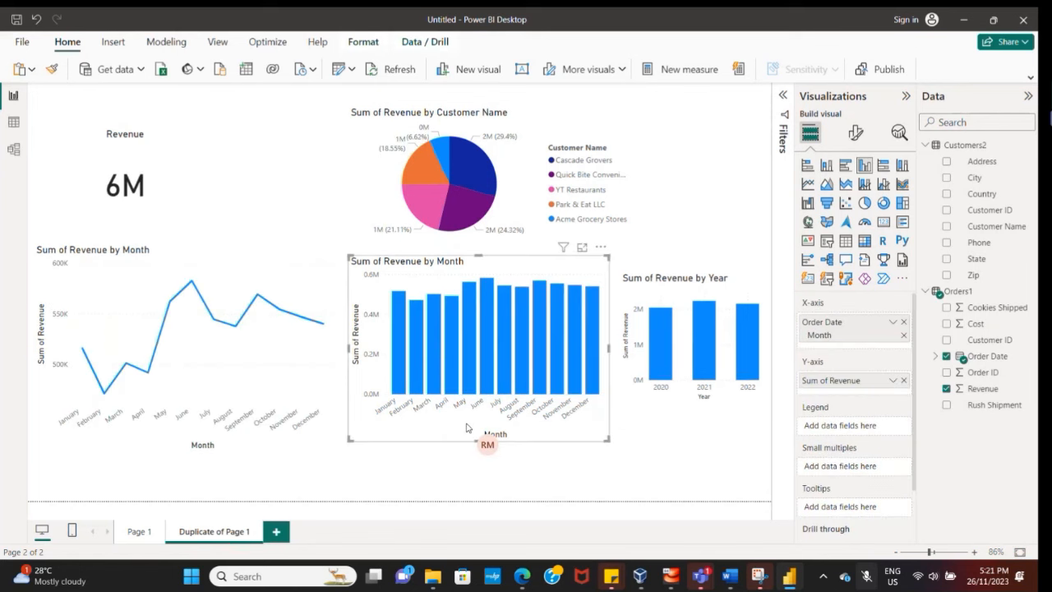
pyautogui.click(864, 261)
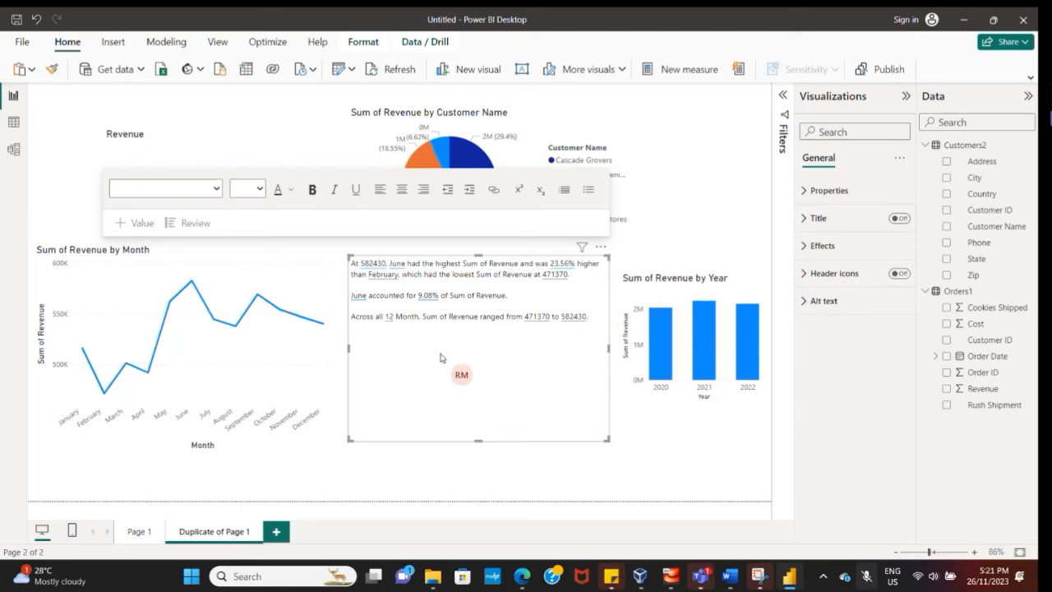
pyautogui.click(231, 352)
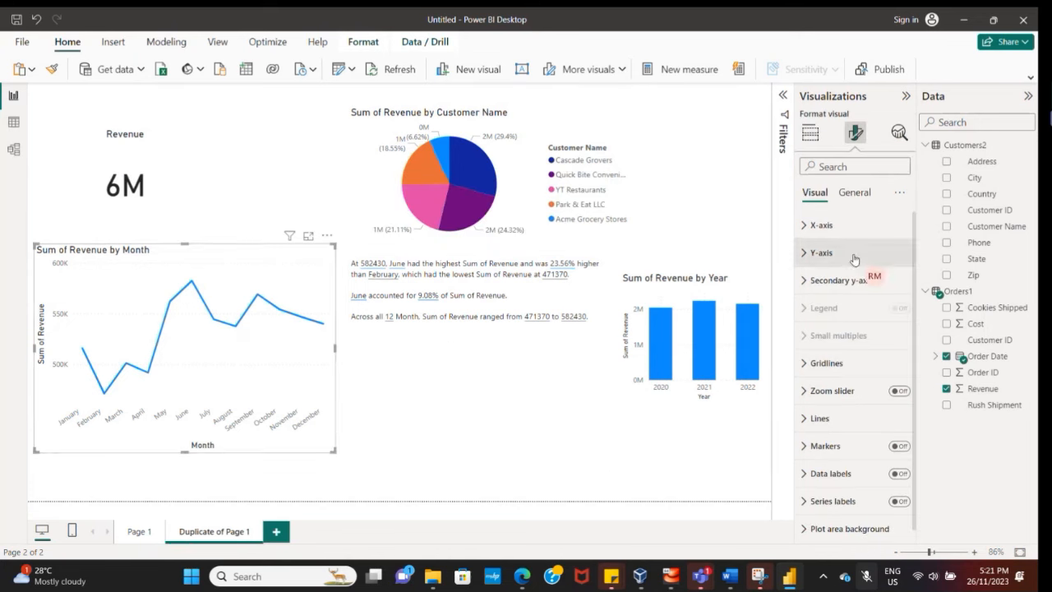
pyautogui.click(810, 134)
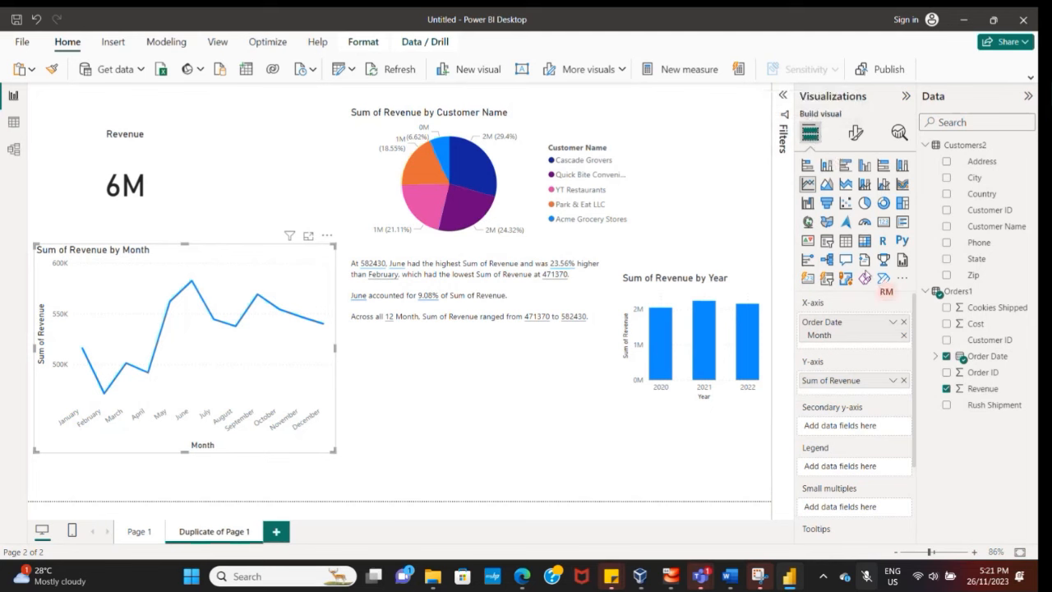
pyautogui.click(864, 278)
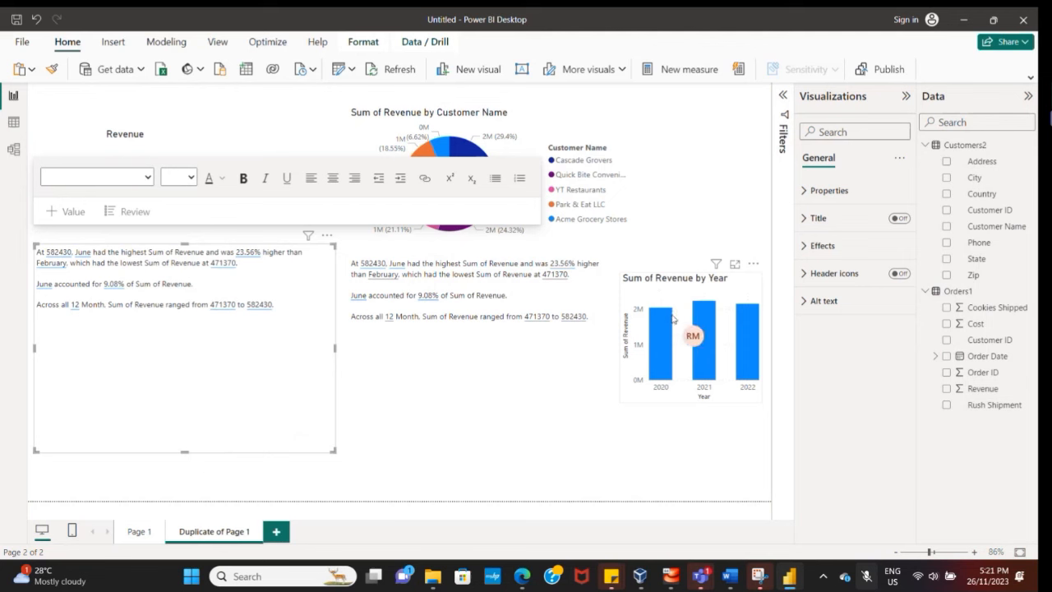
# Try converting the customer revenue pie chart into a narrative visual, and undo the conversion.
pyautogui.click(462, 152)
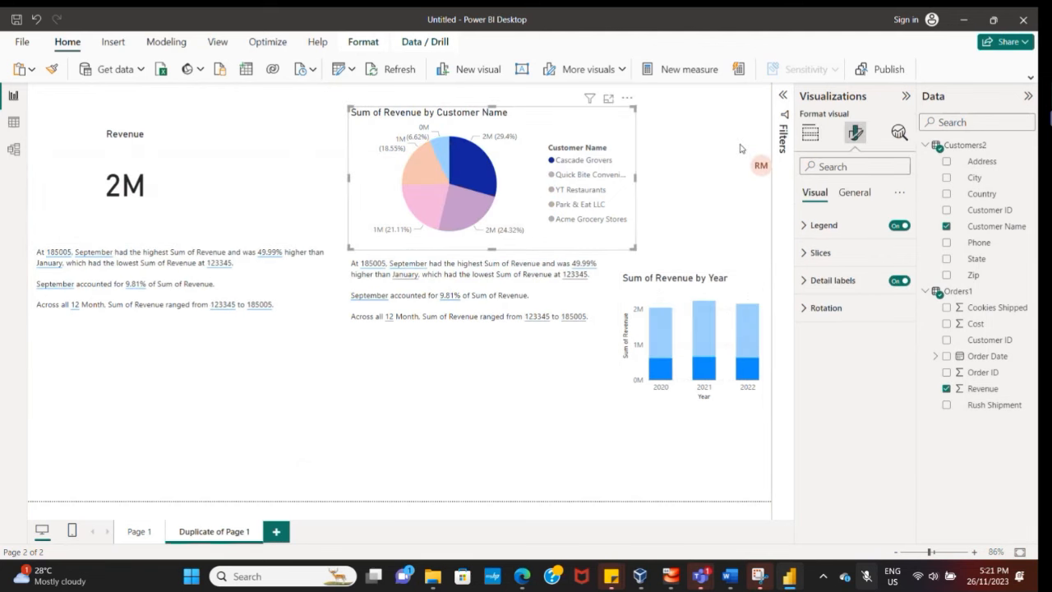
pyautogui.click(810, 132)
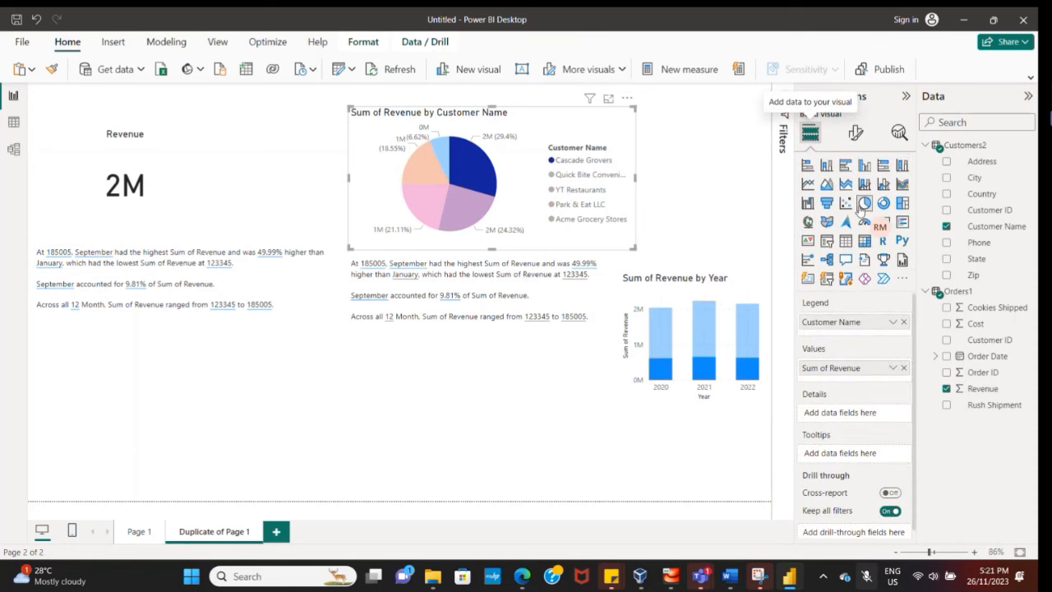
pyautogui.click(863, 262)
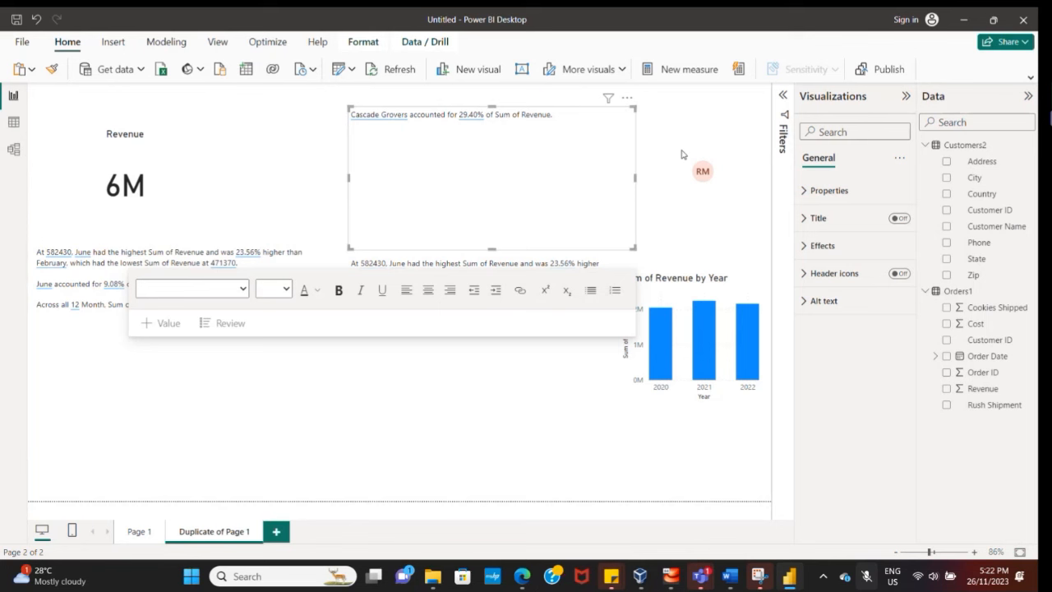
pyautogui.hotkey('ctrl', 'z')
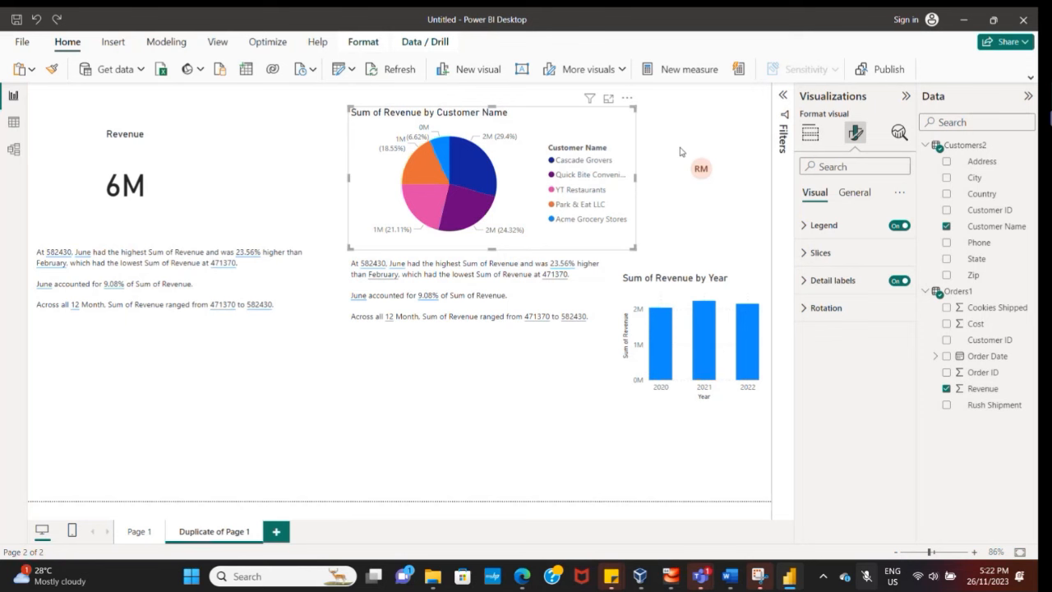
# Convert the customer pie chart into a Q&A visual and ask it for "total revenue by customer name".
pyautogui.click(809, 133)
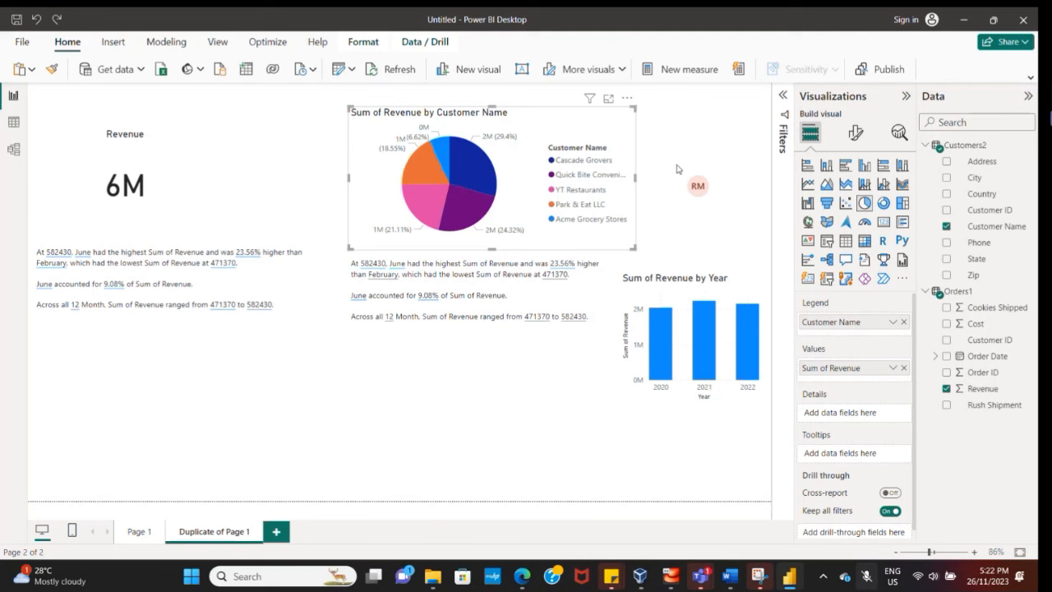
pyautogui.click(845, 260)
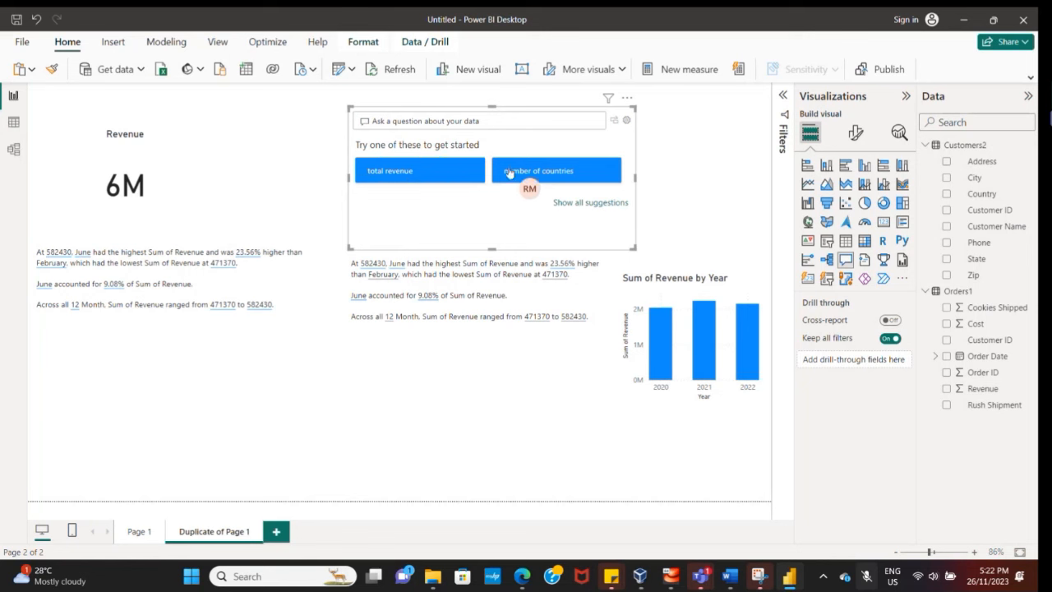
pyautogui.click(409, 172)
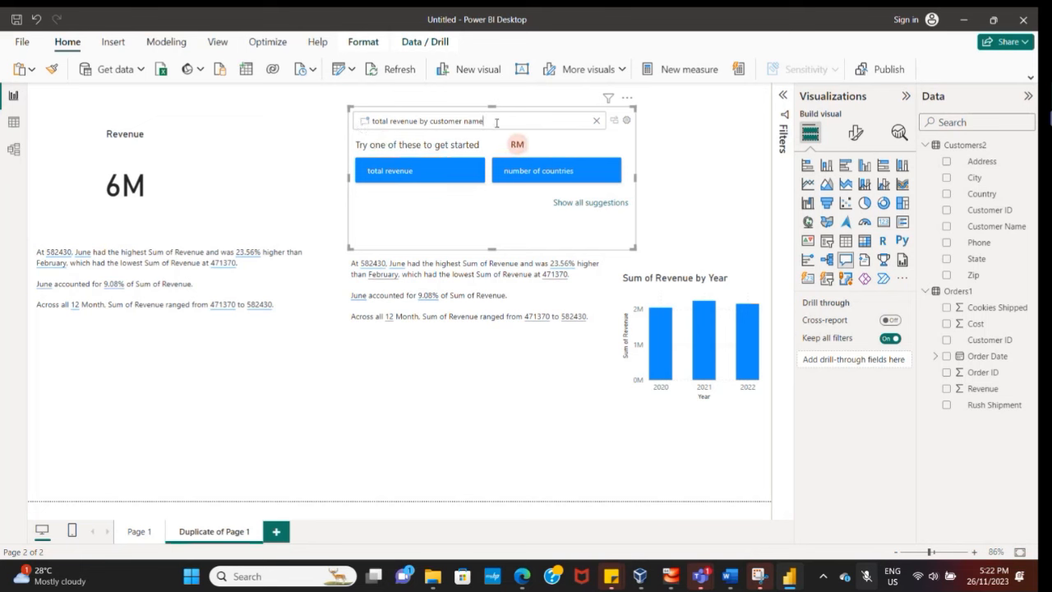
pyautogui.press('Return')
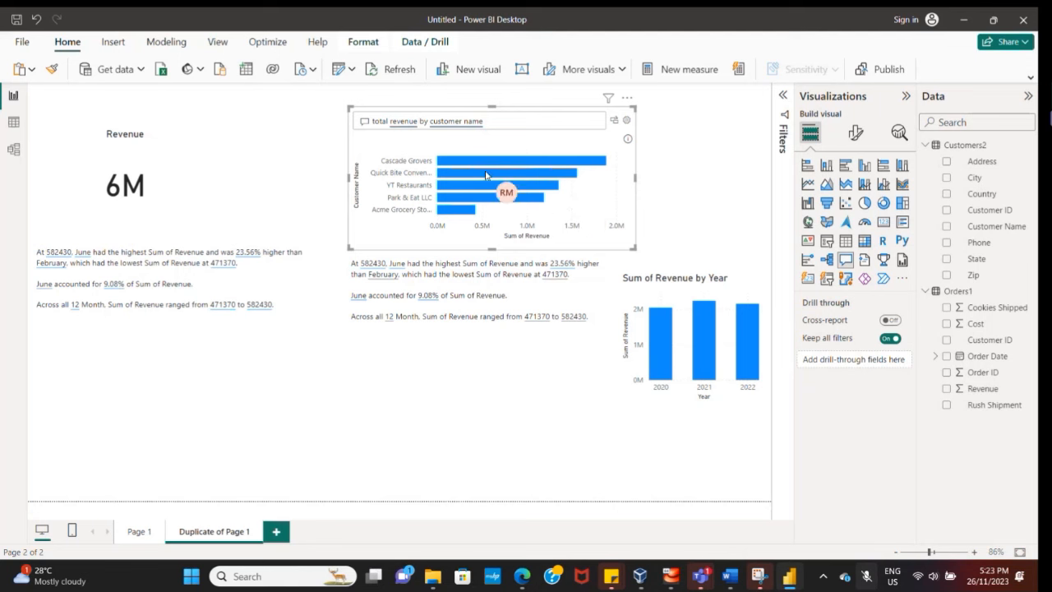
# Try extending the Q&A question to "total revenue by customer name month".
pyautogui.click(500, 123)
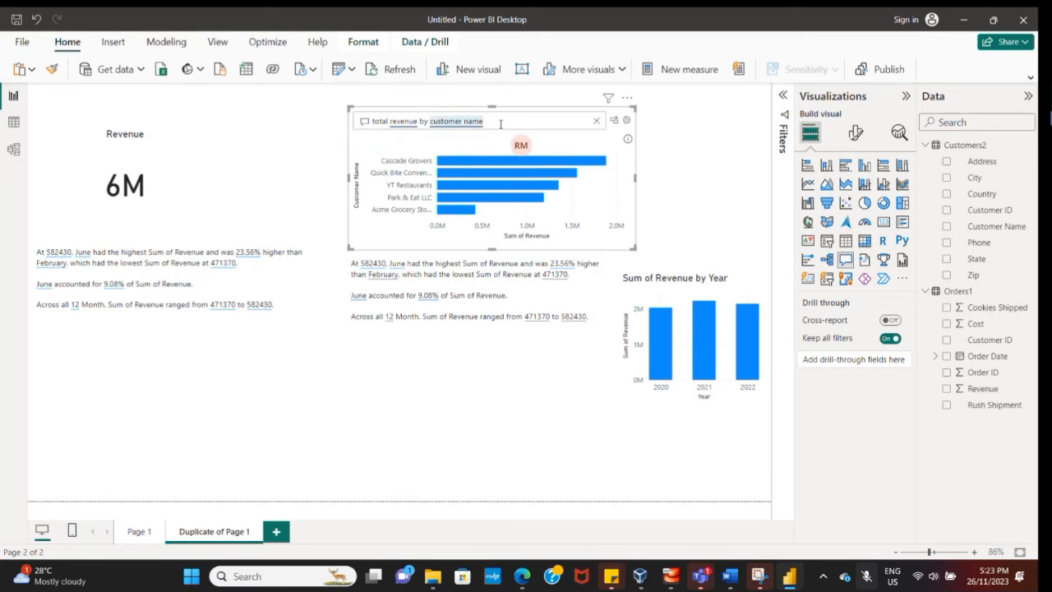
pyautogui.write('mon')
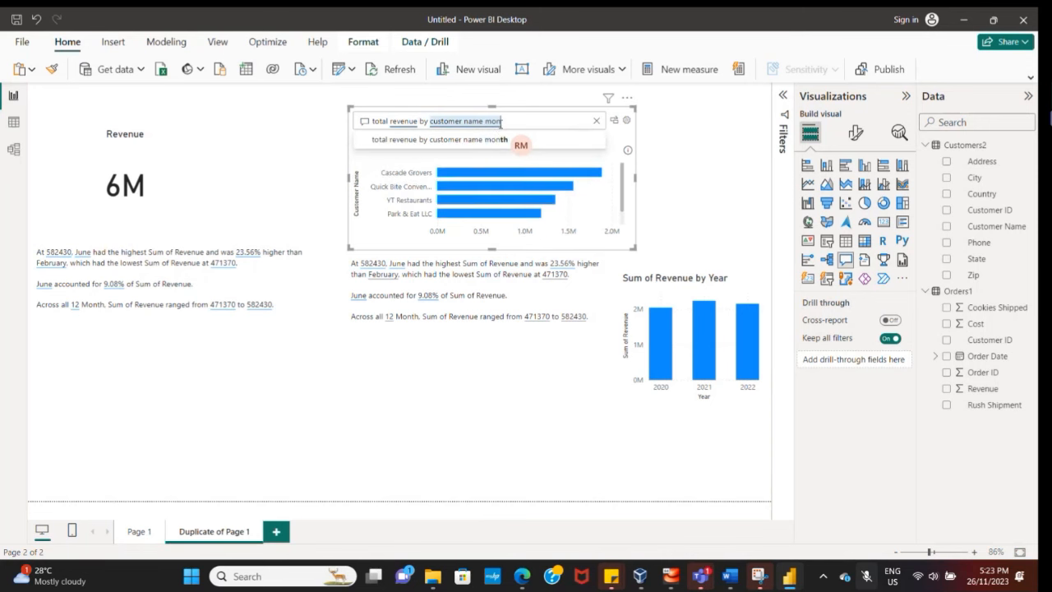
pyautogui.click(491, 139)
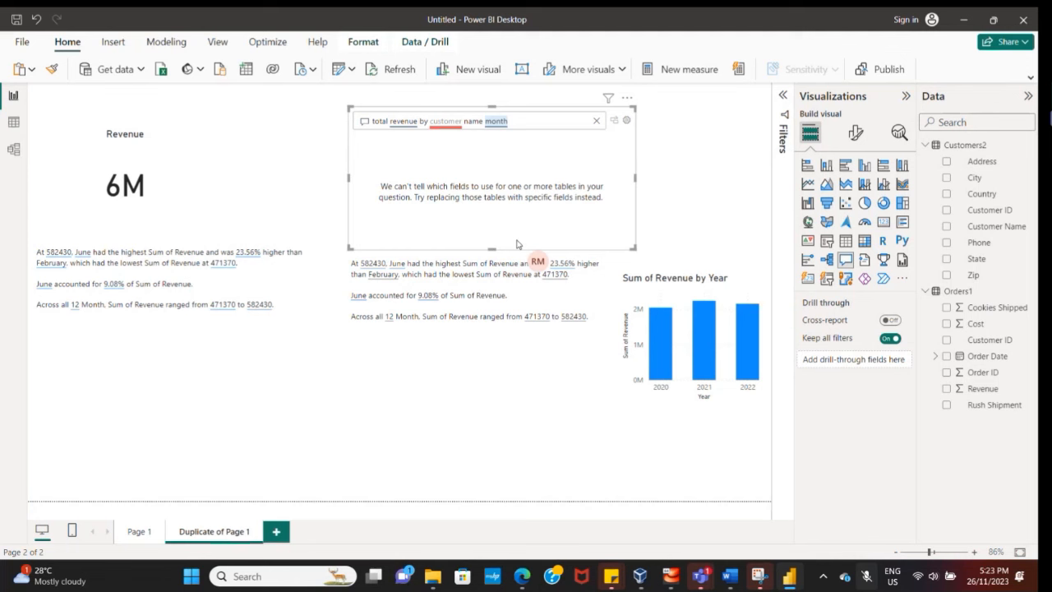
# Change the Q&A question to "total revenue by month" by removing the customer name from it.
pyautogui.click(465, 122)
pyautogui.press('BackSpace')
pyautogui.press('BackSpace')
pyautogui.press('BackSpace')
pyautogui.press('BackSpace')
pyautogui.press('BackSpace')
pyautogui.press('BackSpace')
pyautogui.press('BackSpace')
pyautogui.press('BackSpace')
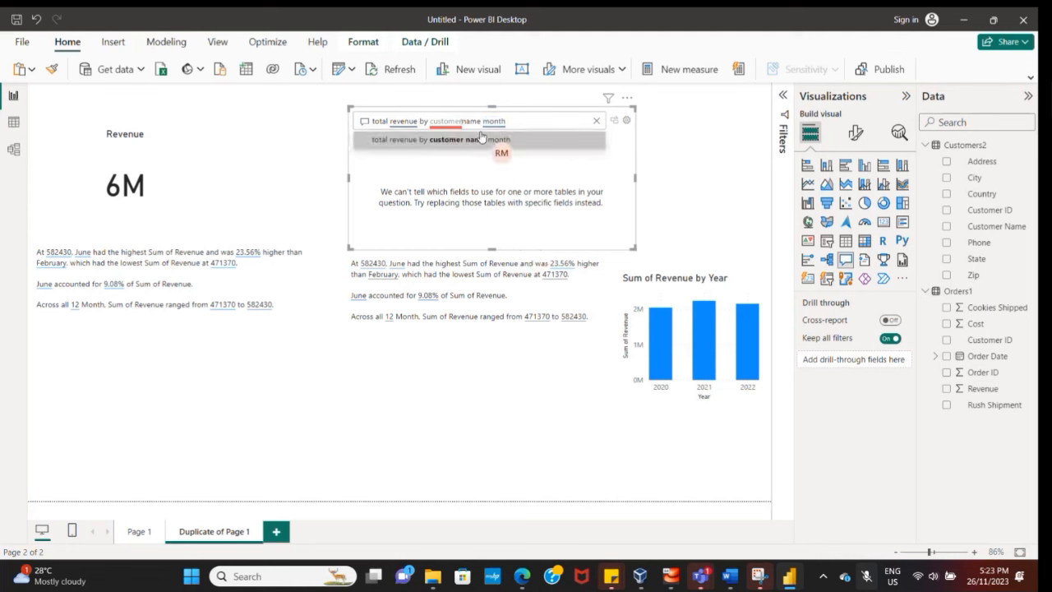
pyautogui.press('BackSpace')
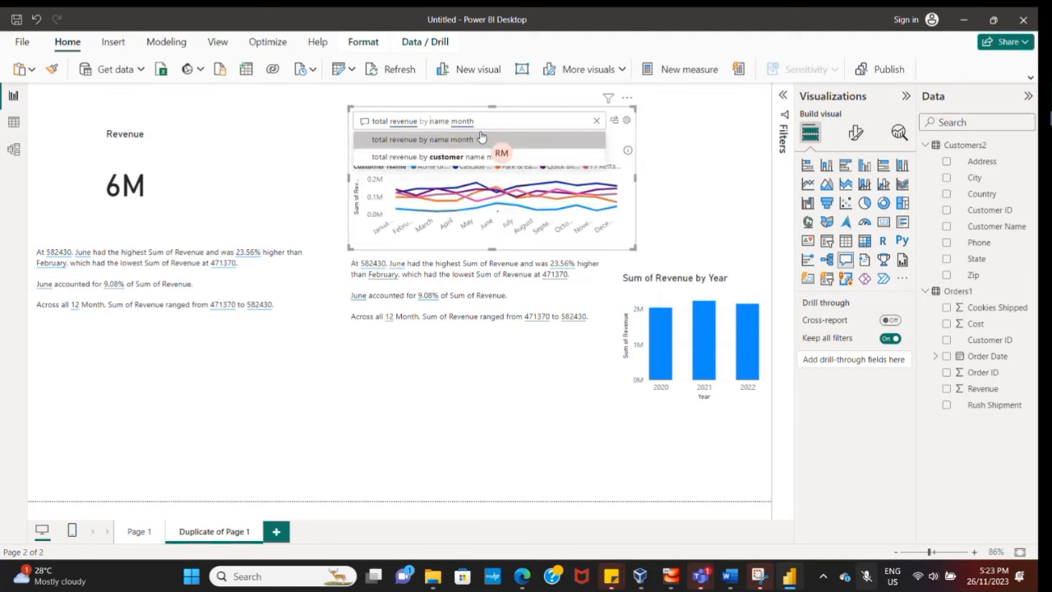
pyautogui.press('Delete')
pyautogui.press('Delete')
pyautogui.press('Delete')
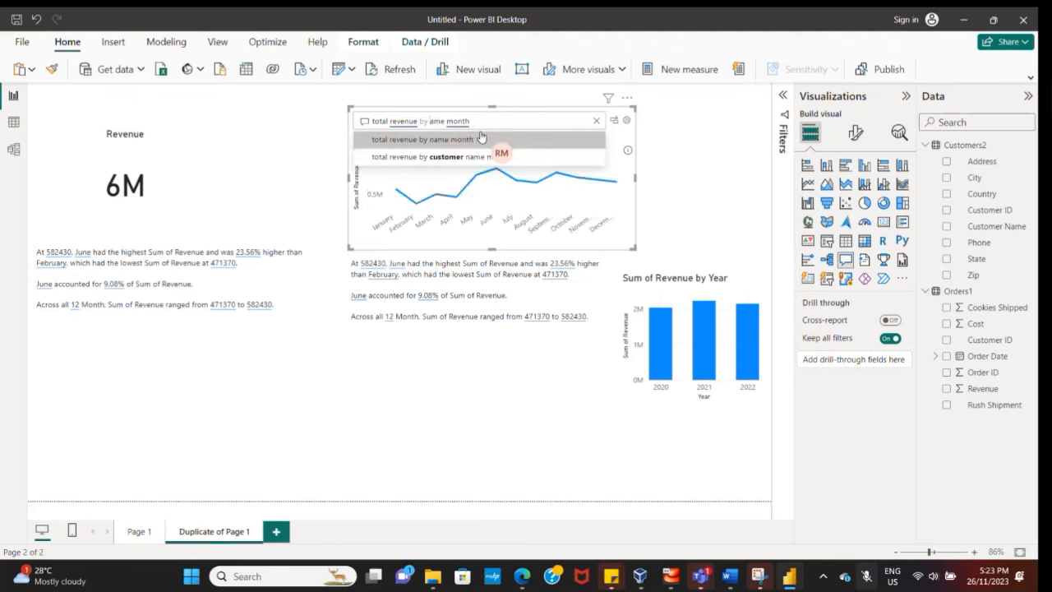
pyautogui.press('Delete')
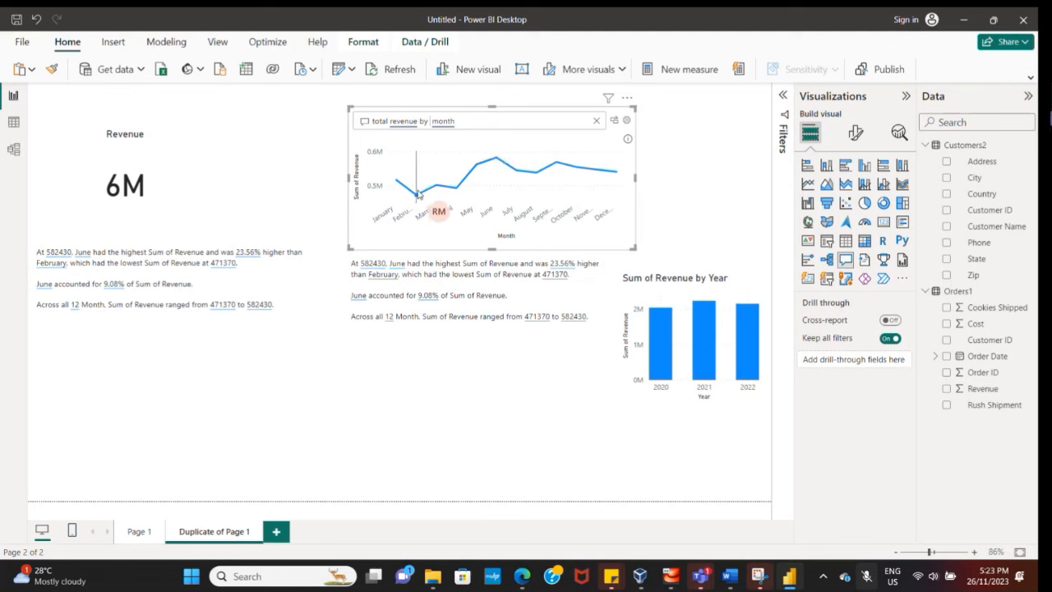
pyautogui.moveTo(609, 187)
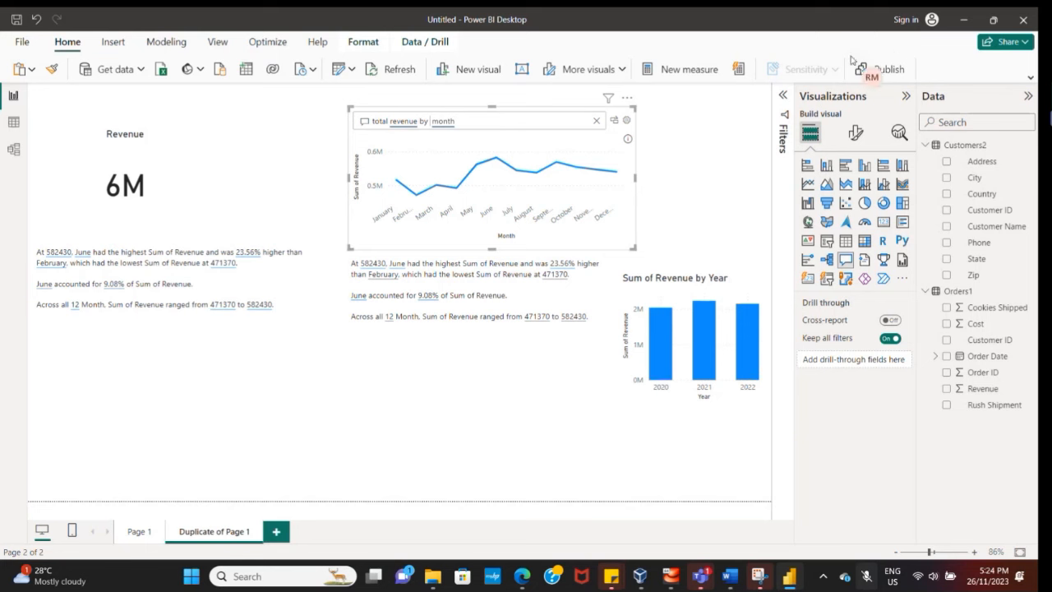
pyautogui.click(908, 22)
pyautogui.click(672, 201)
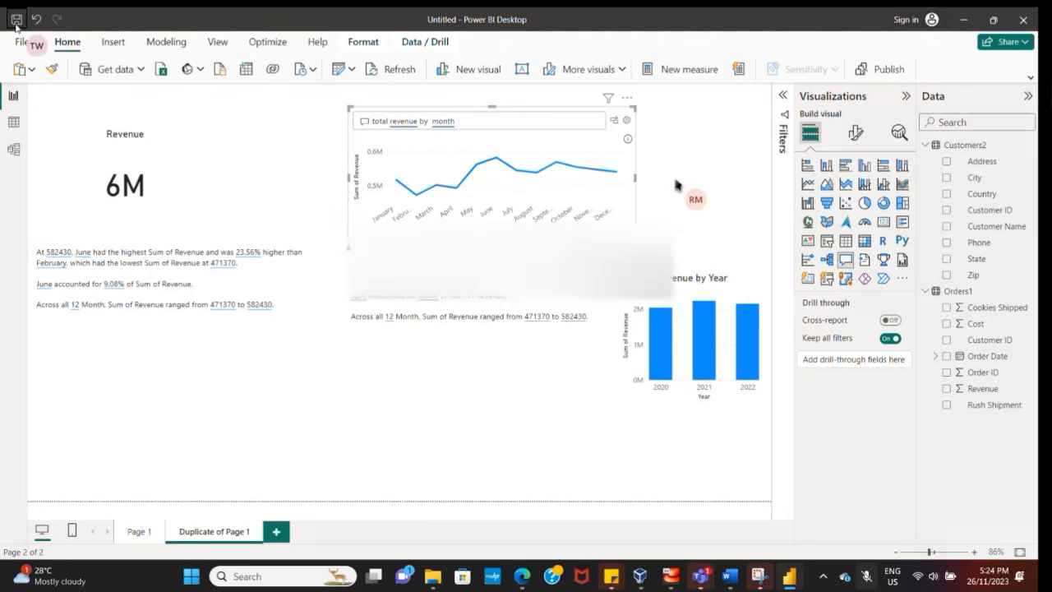
# Start saving the report as BDAA PowerBI and check OneDrive as the save location.
pyautogui.click(17, 20)
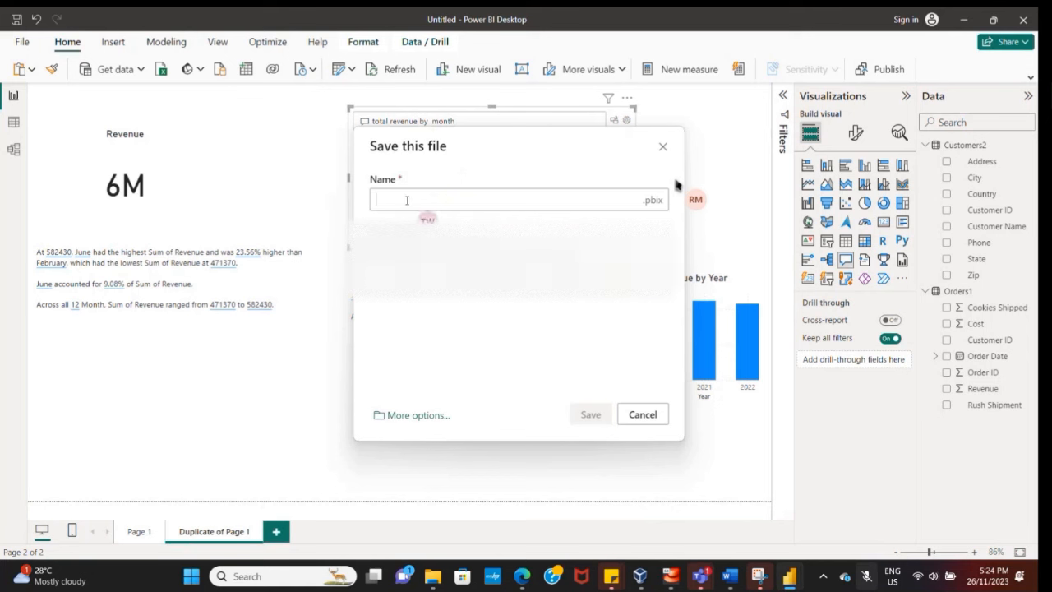
pyautogui.write('BDAA')
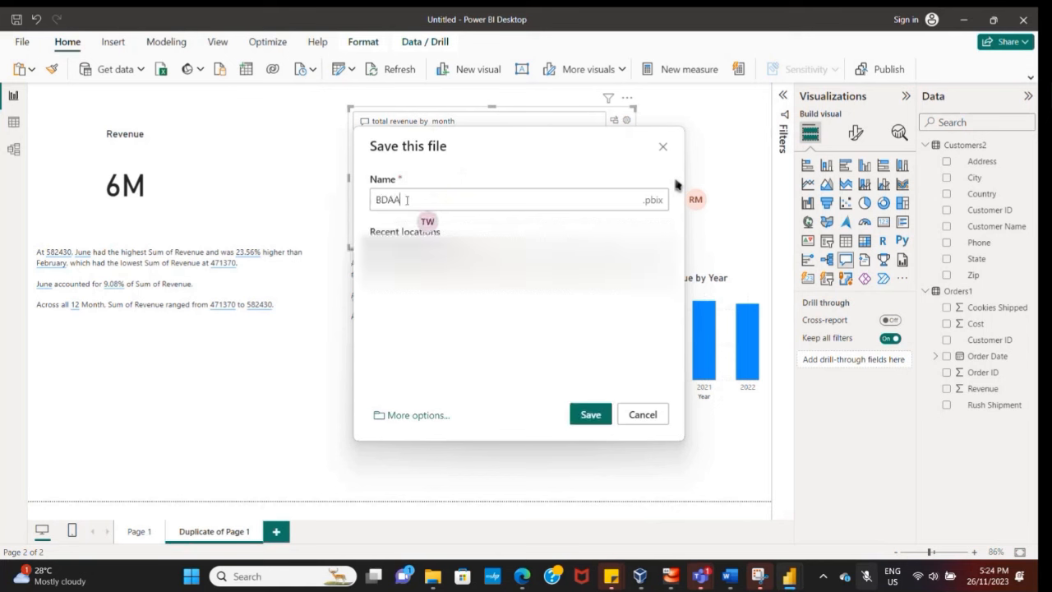
pyautogui.write(' PowerBO')
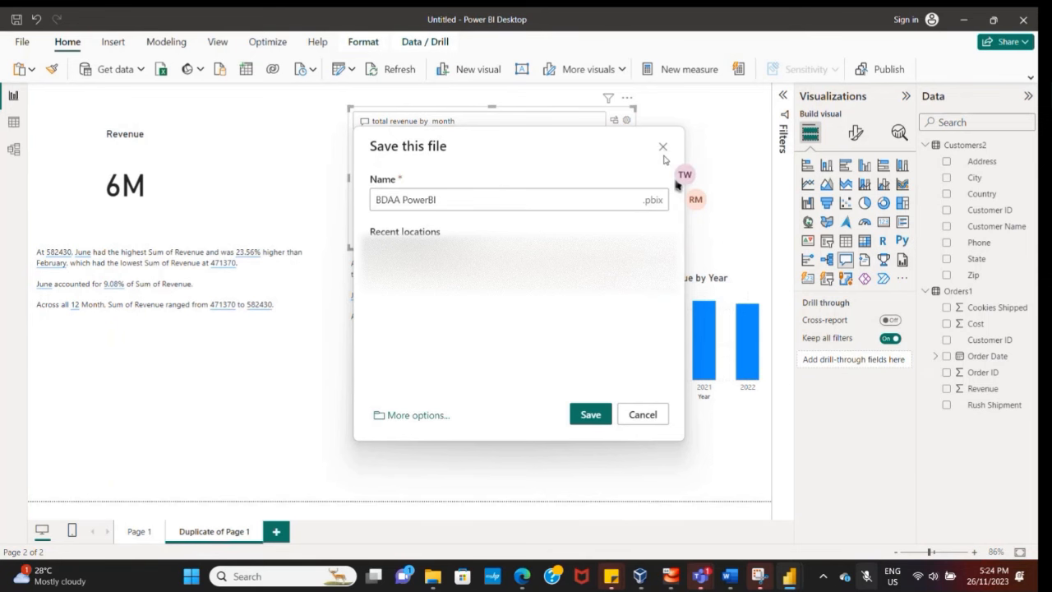
pyautogui.click(411, 415)
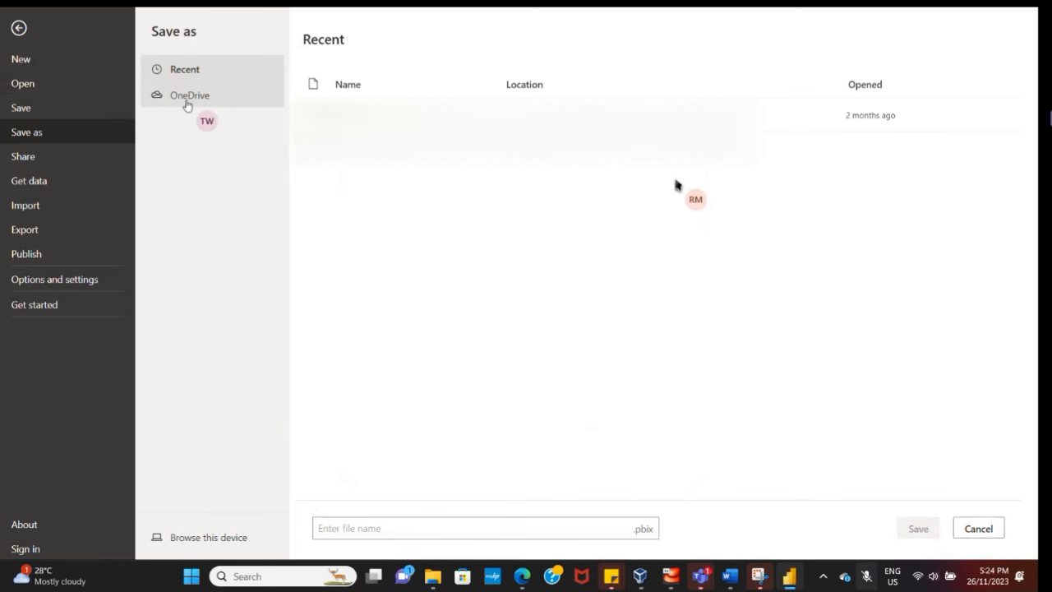
pyautogui.click(188, 98)
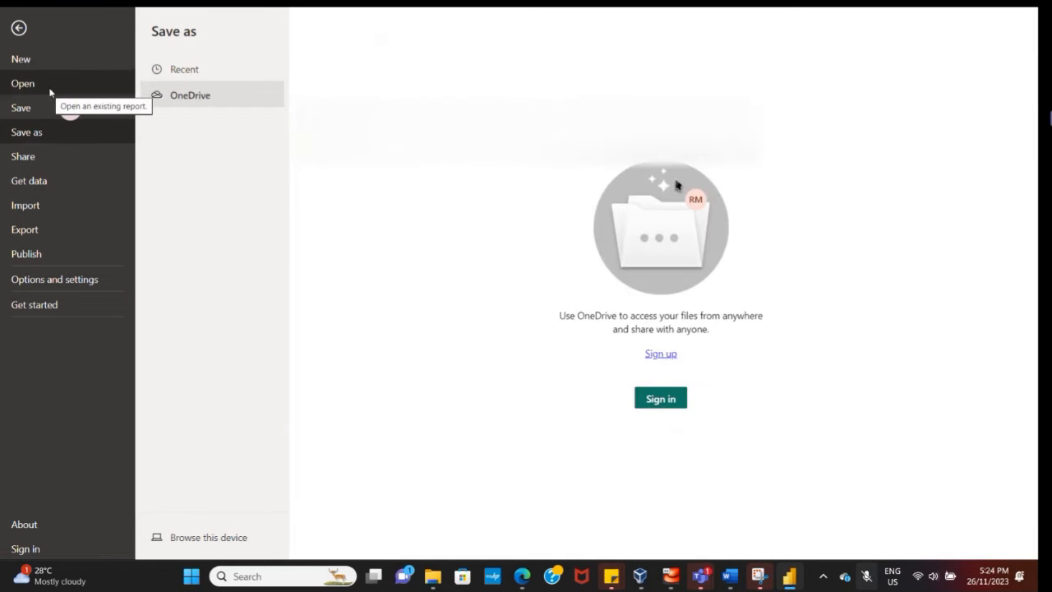
pyautogui.click(86, 91)
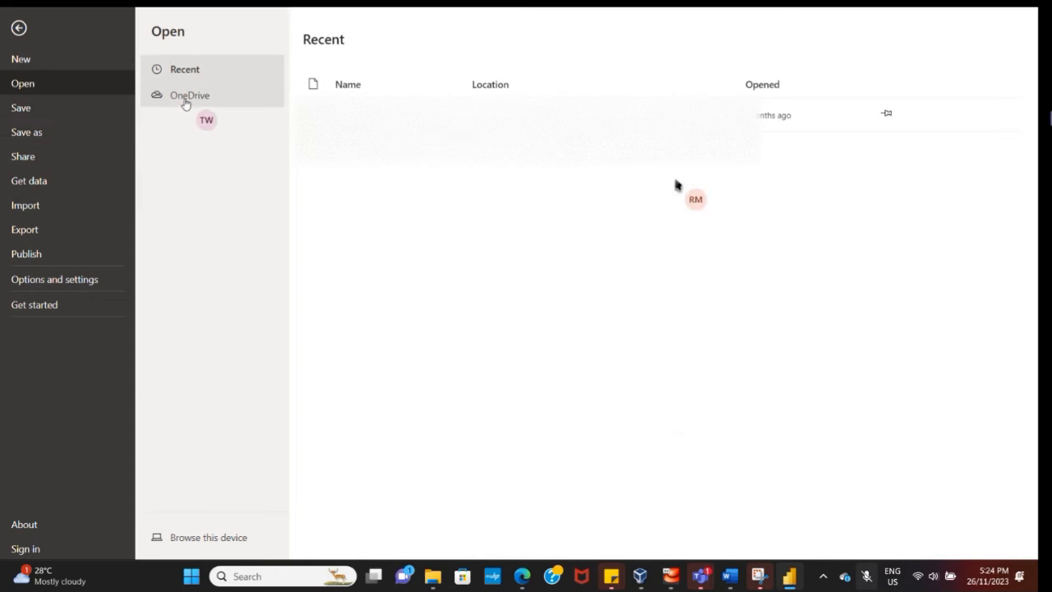
pyautogui.click(19, 30)
pyautogui.click(20, 41)
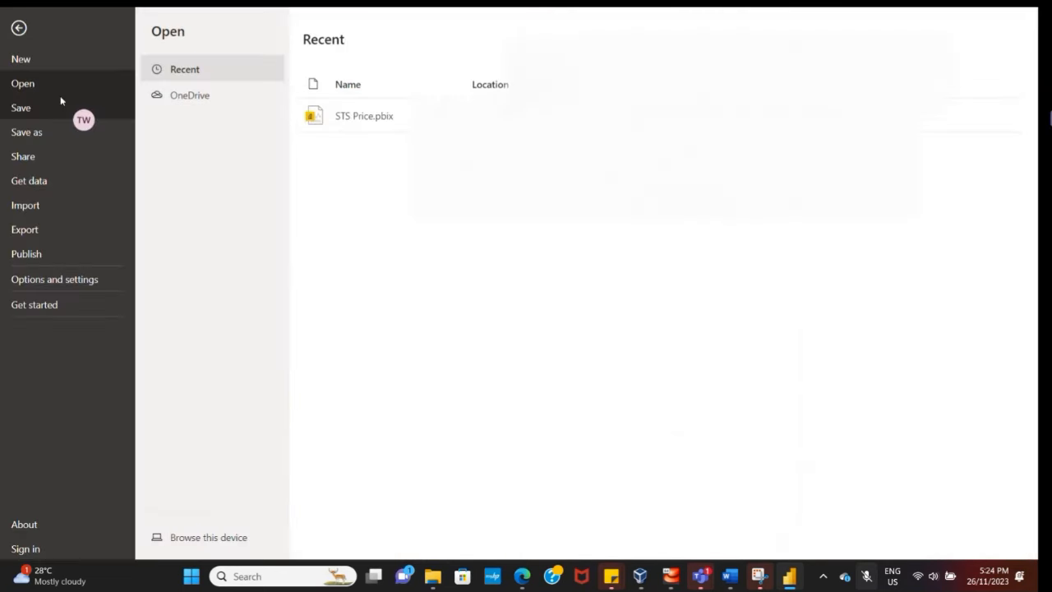
pyautogui.click(54, 107)
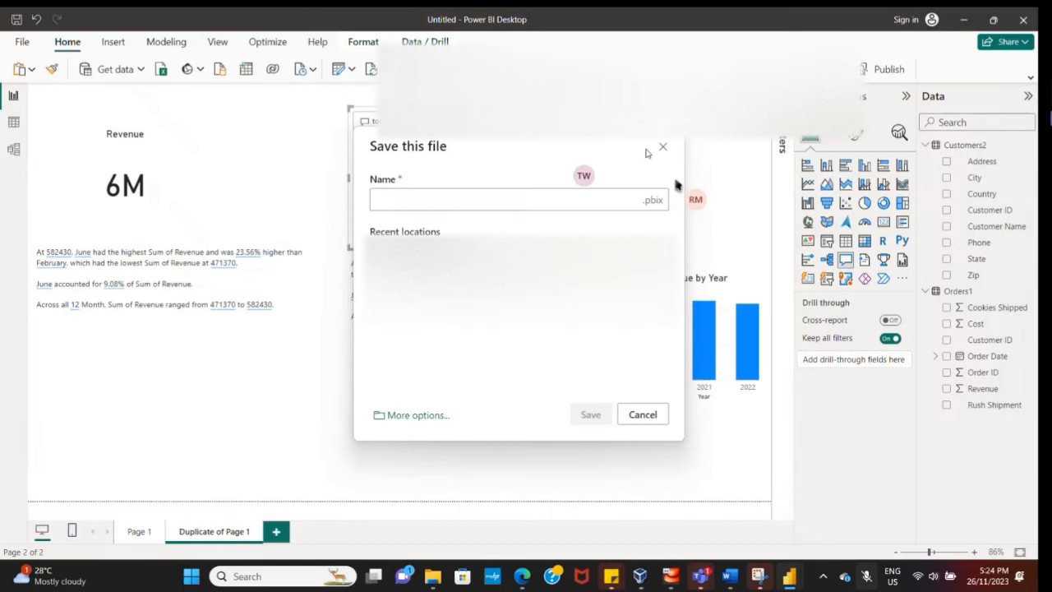
pyautogui.click(663, 147)
pyautogui.click(22, 41)
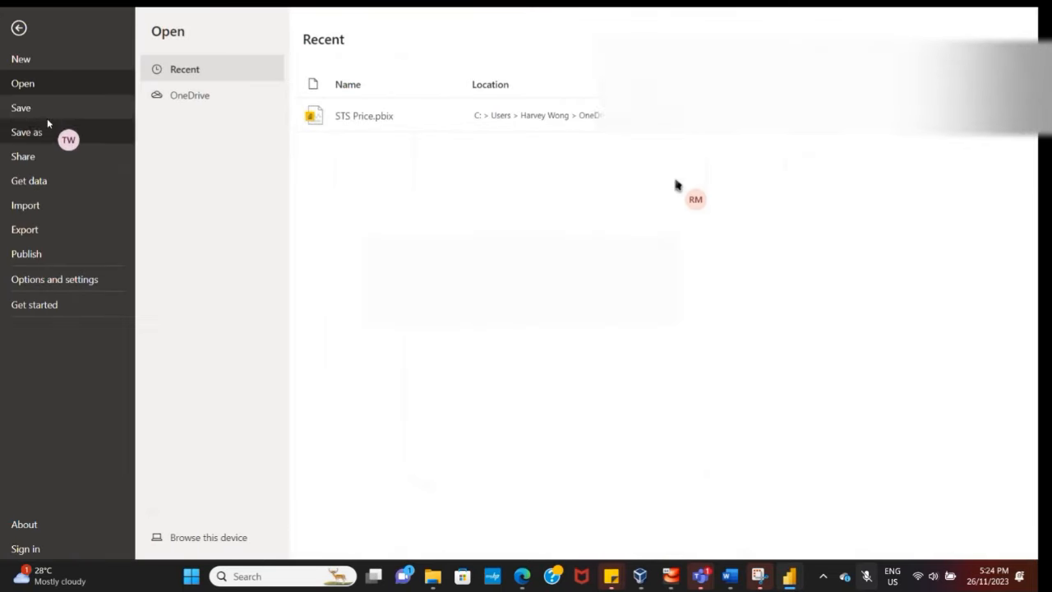
pyautogui.click(51, 110)
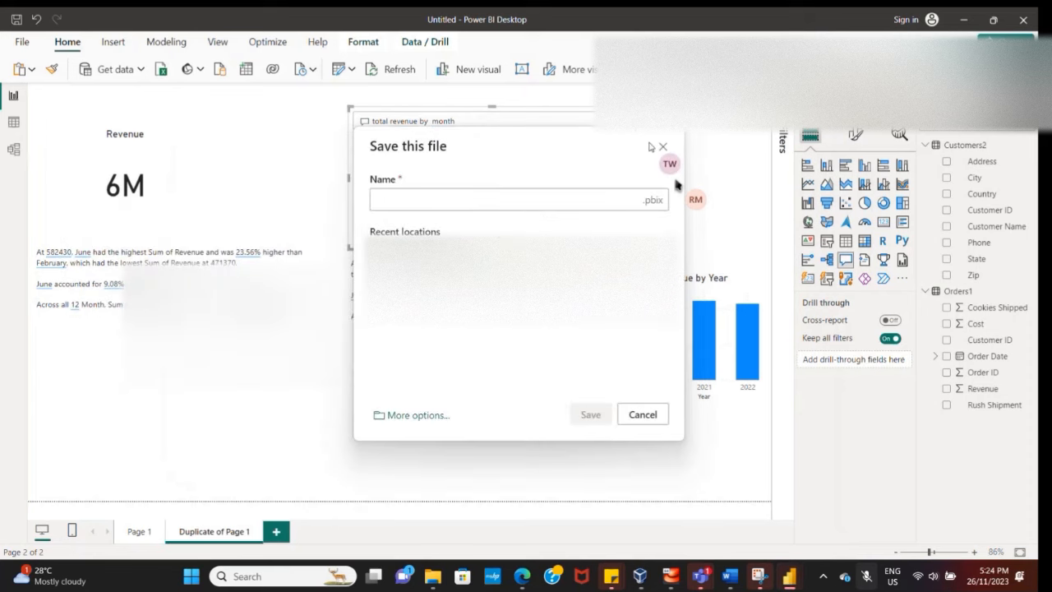
pyautogui.click(662, 148)
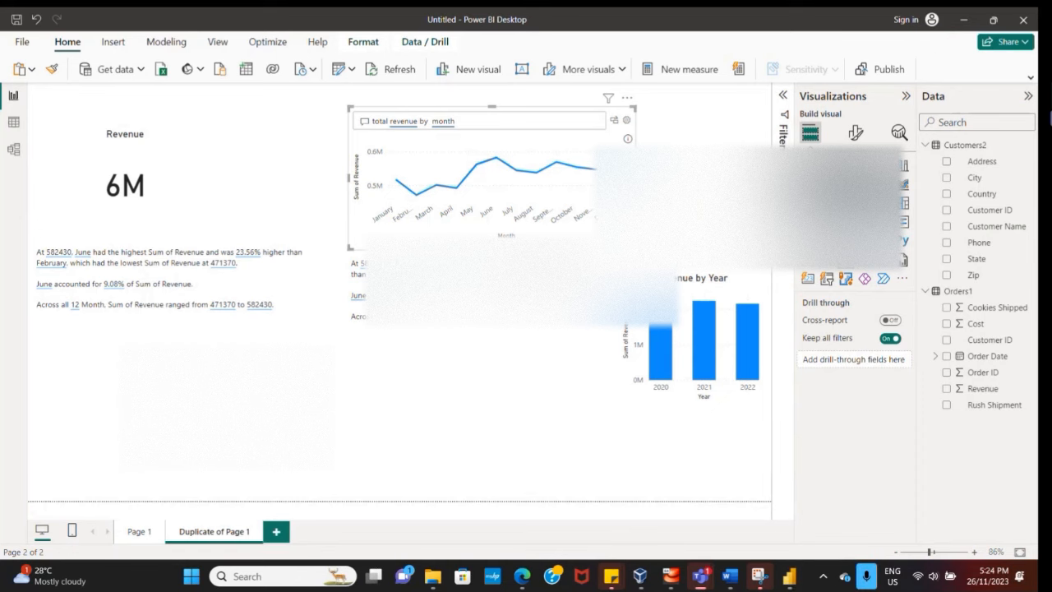
# Save the report as BDAA PowerBI in the Downloads folder on this device.
pyautogui.click(22, 41)
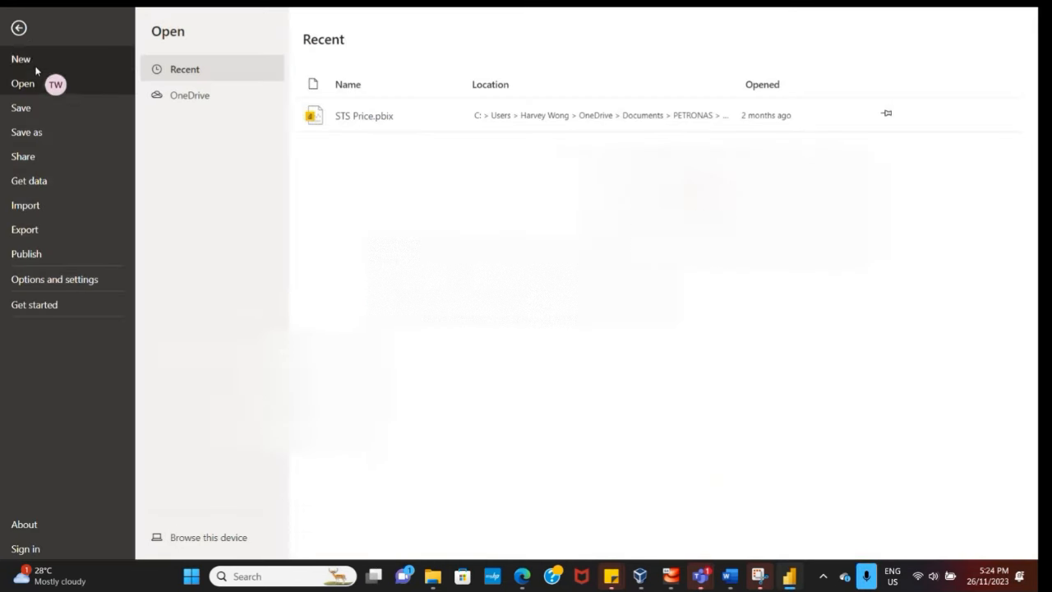
pyautogui.click(55, 108)
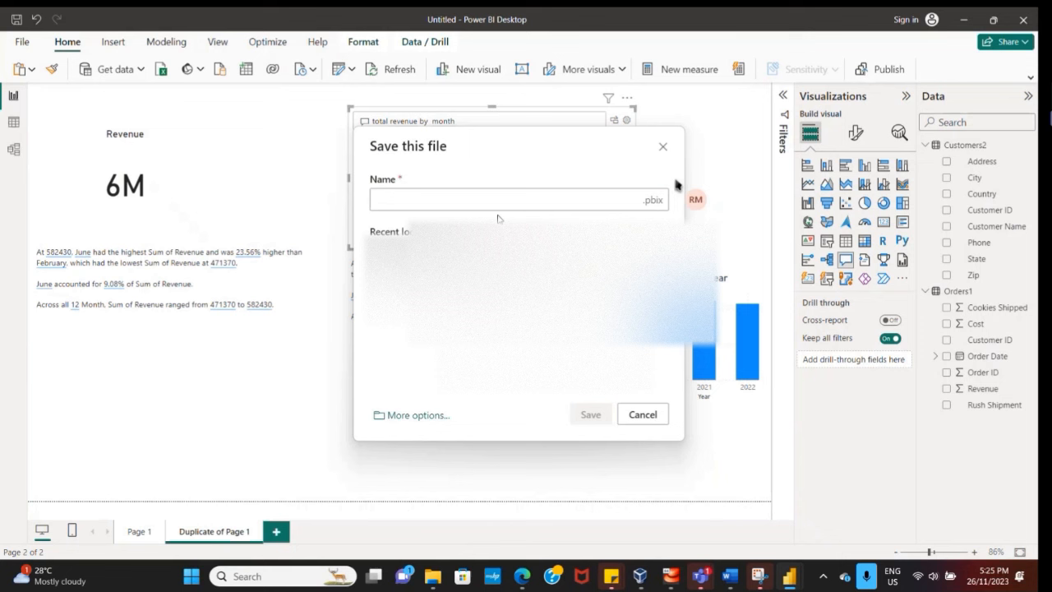
pyautogui.click(437, 198)
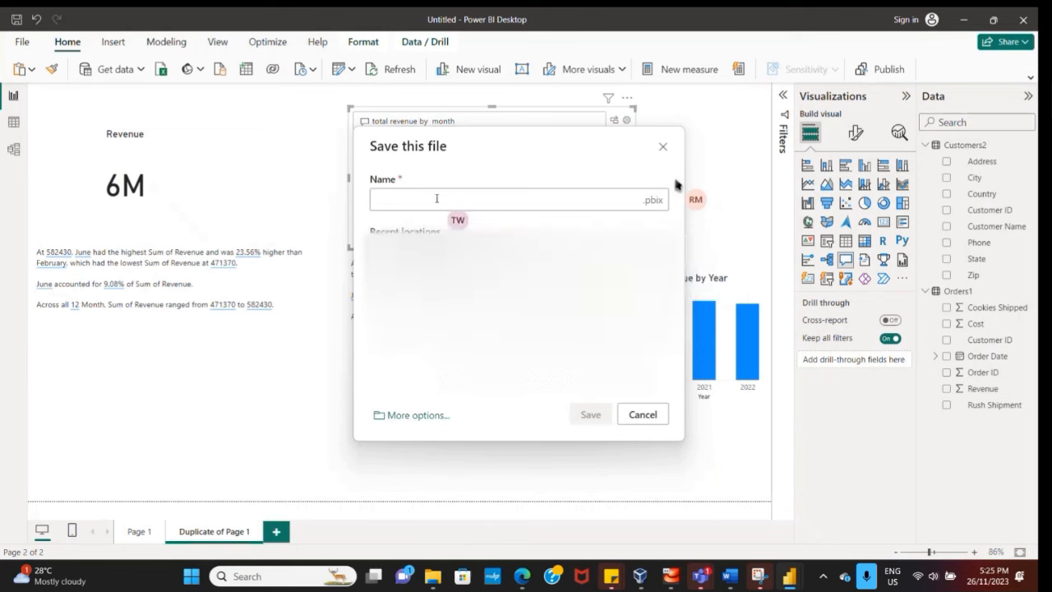
pyautogui.write('BDA')
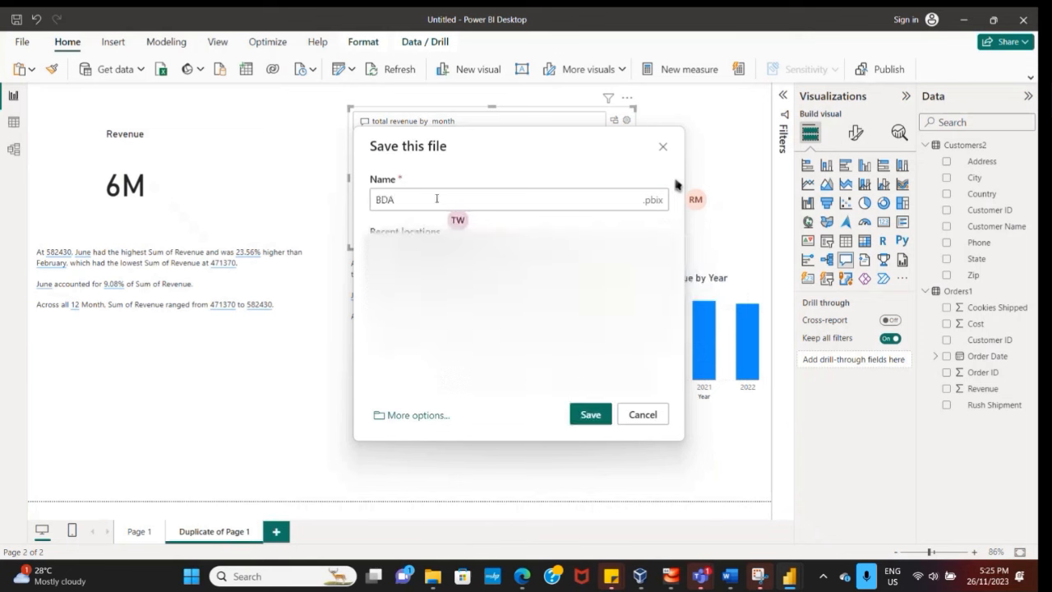
pyautogui.write('A PowerBI')
pyautogui.click(413, 415)
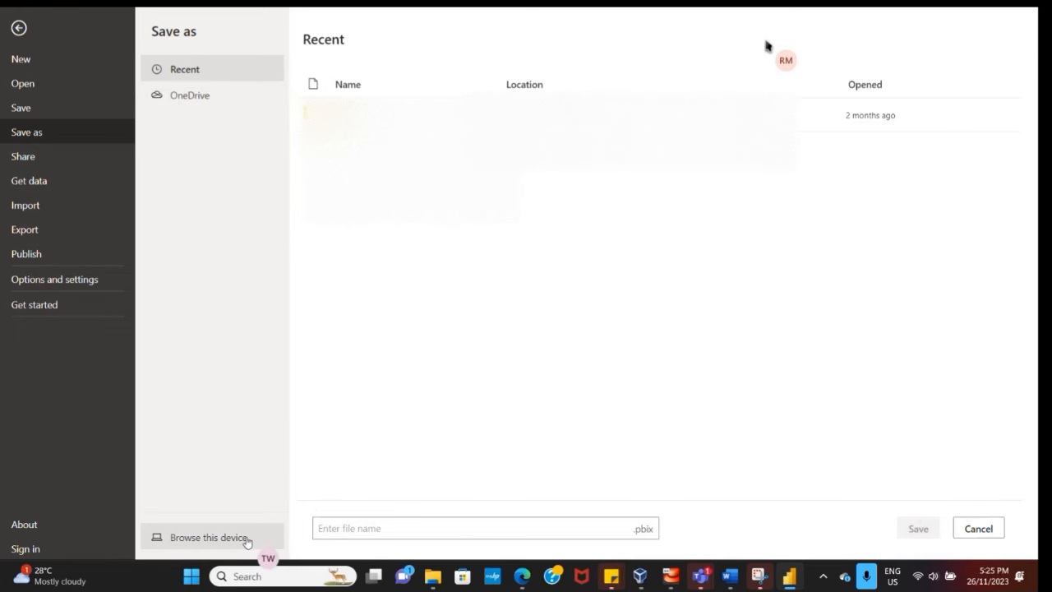
pyautogui.click(247, 539)
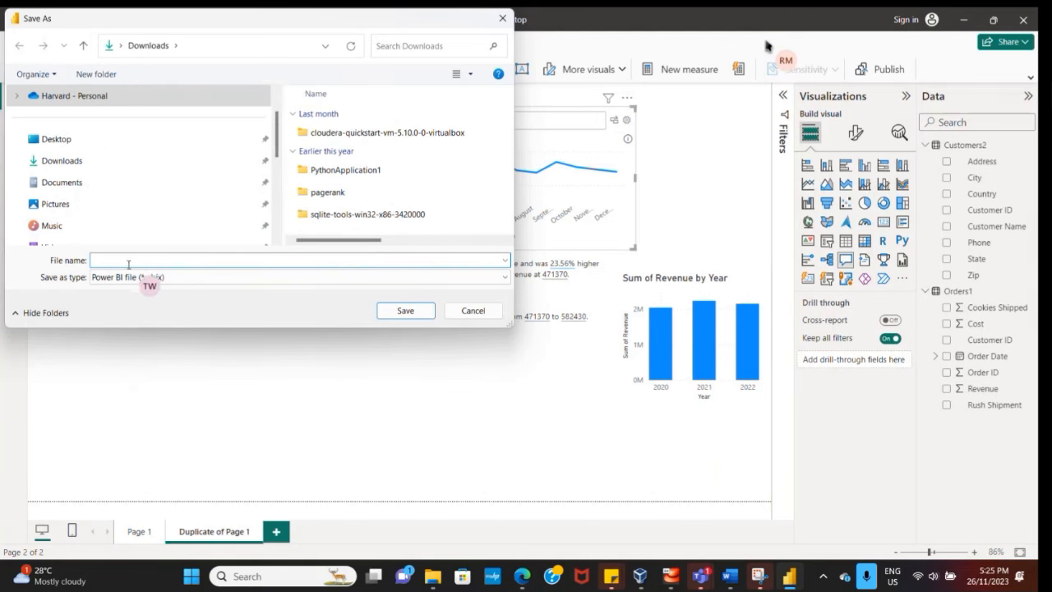
pyautogui.write('BDAA P')
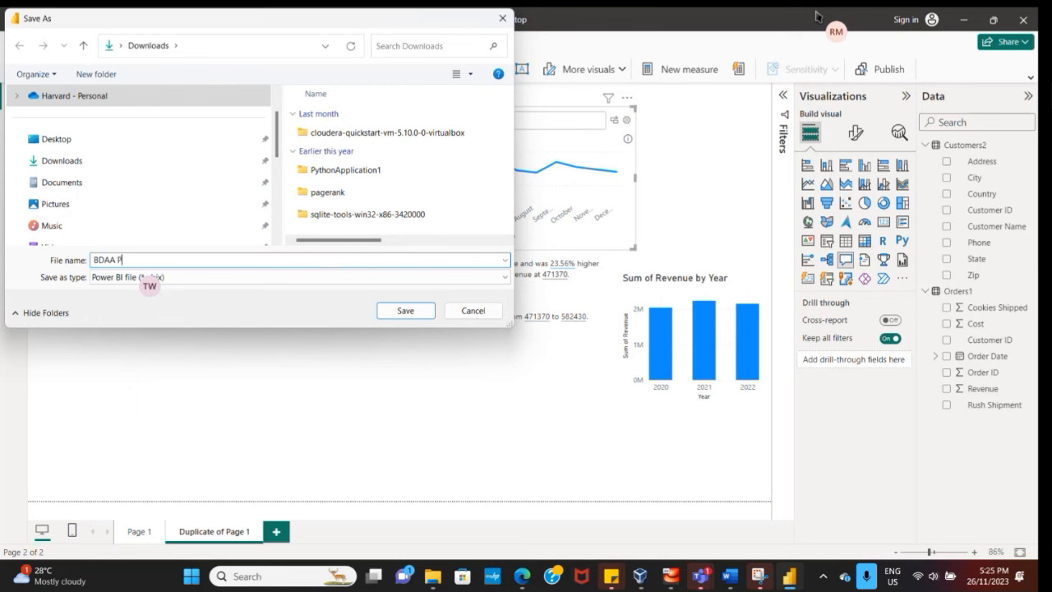
pyautogui.write('owerBI')
pyautogui.press('Return')
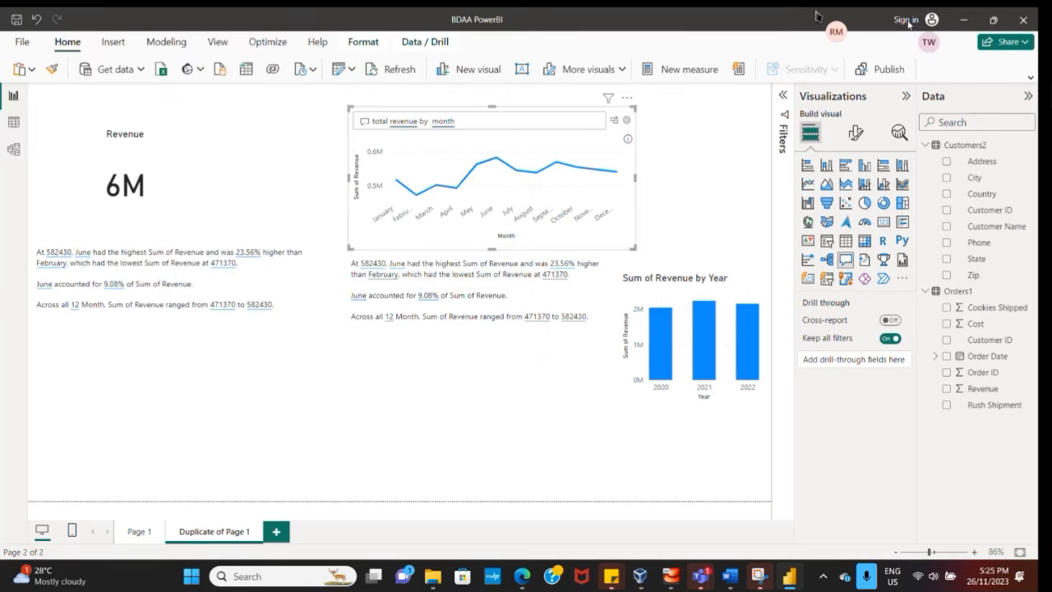
# Sign in to the Power BI account and acknowledge the free license assignment.
pyautogui.click(907, 21)
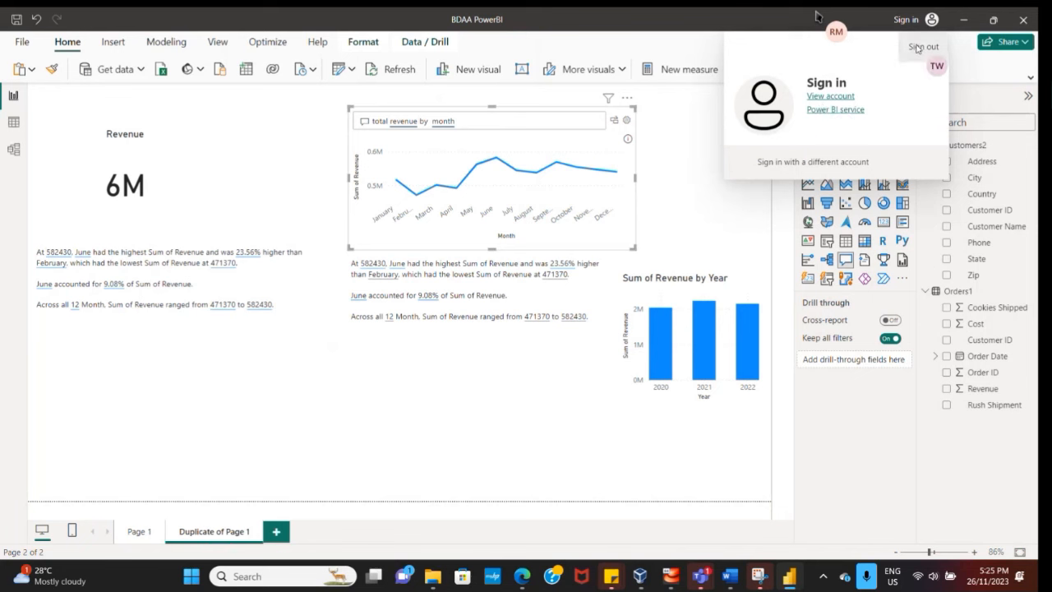
pyautogui.click(820, 99)
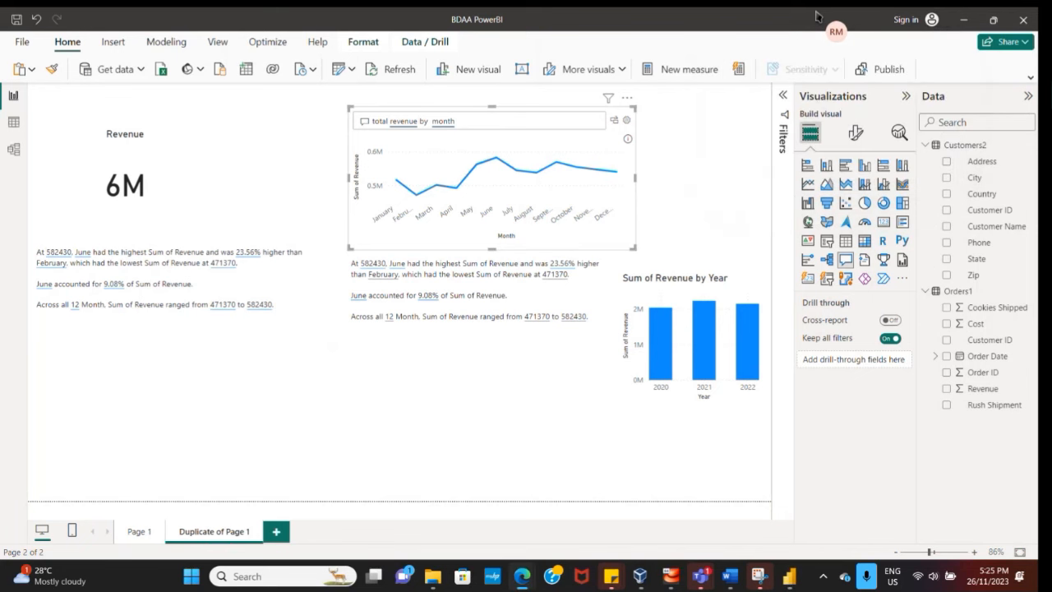
pyautogui.click(908, 20)
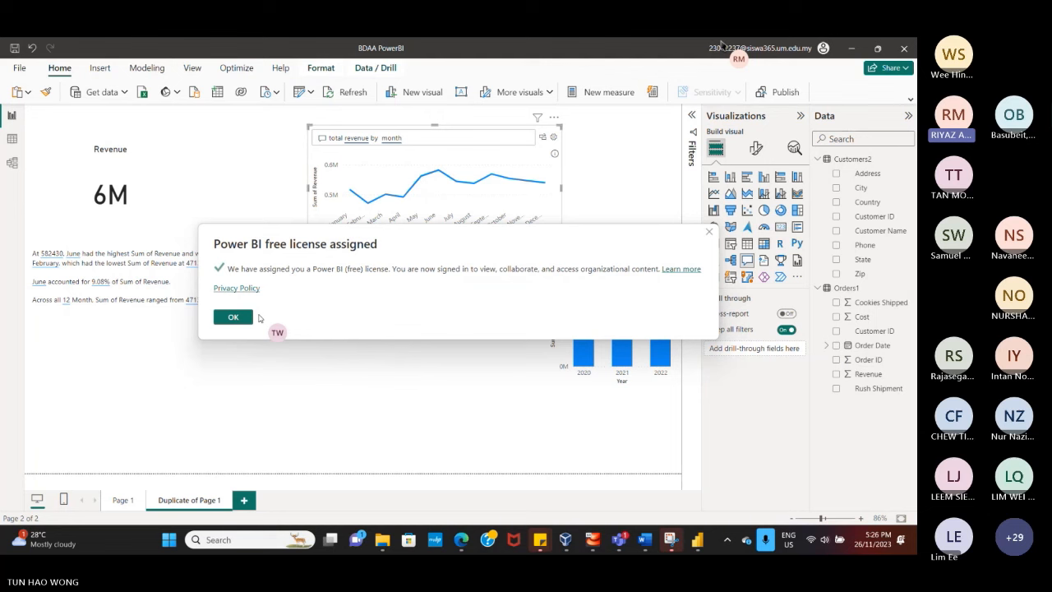
pyautogui.click(233, 316)
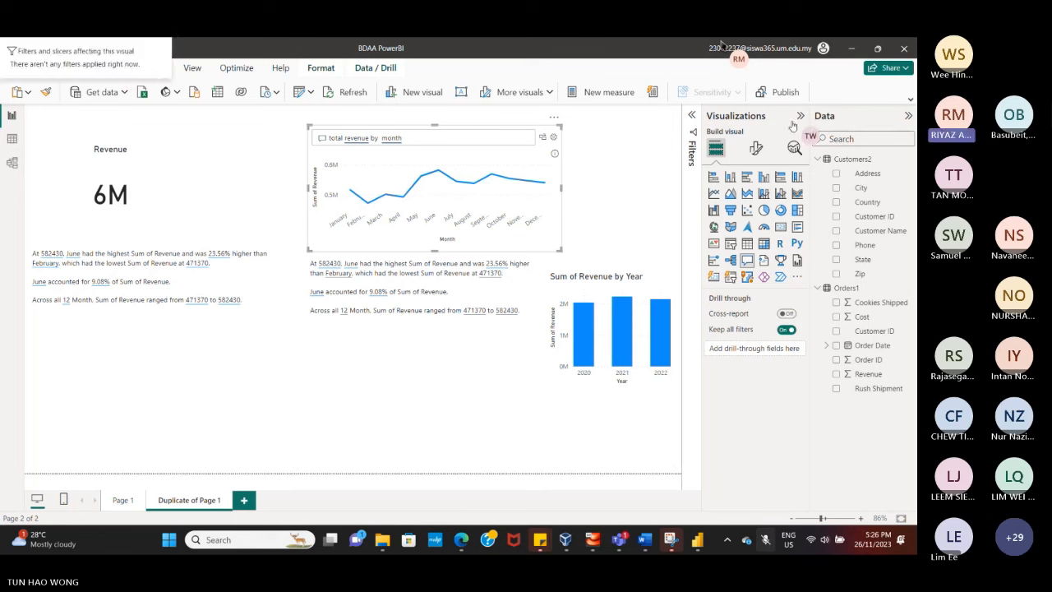
# Publish the BDAA PowerBI report to My workspace and open the published report in the browser.
pyautogui.click(766, 93)
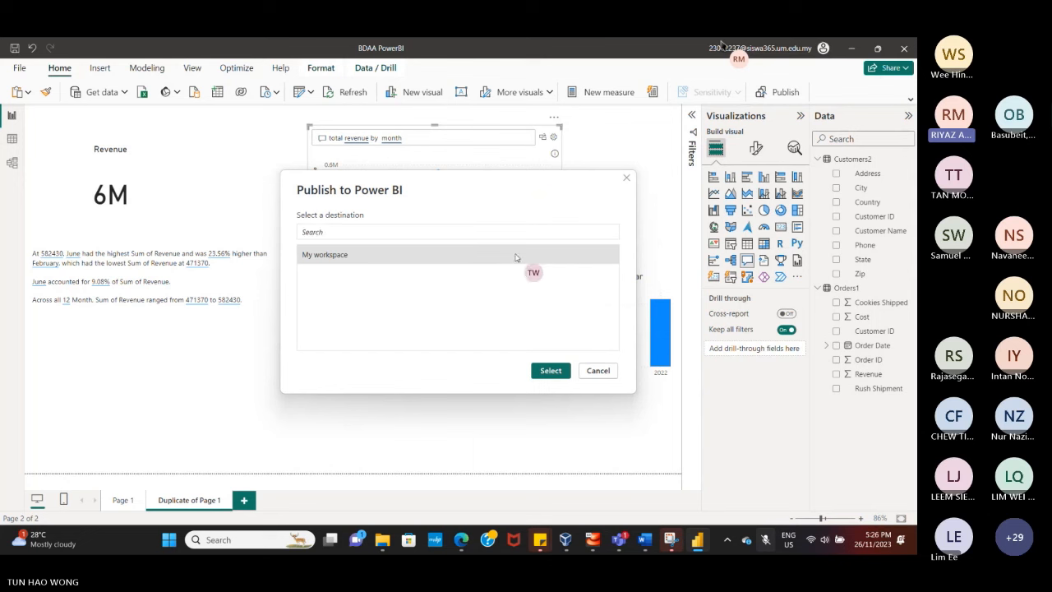
pyautogui.click(549, 370)
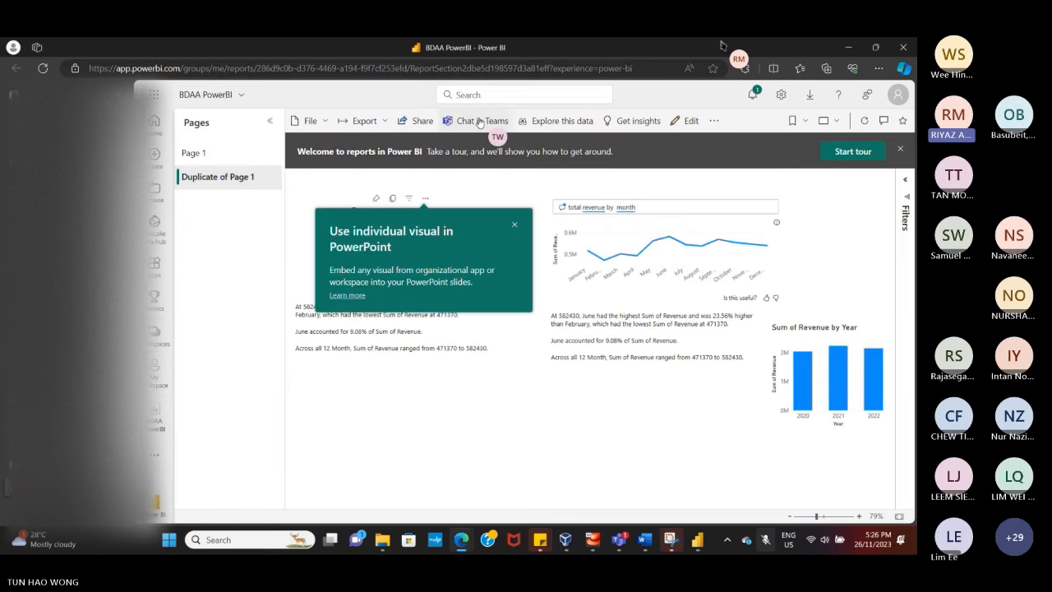
# Try to share the published report from the Power BI service and select its web address.
pyautogui.click(419, 122)
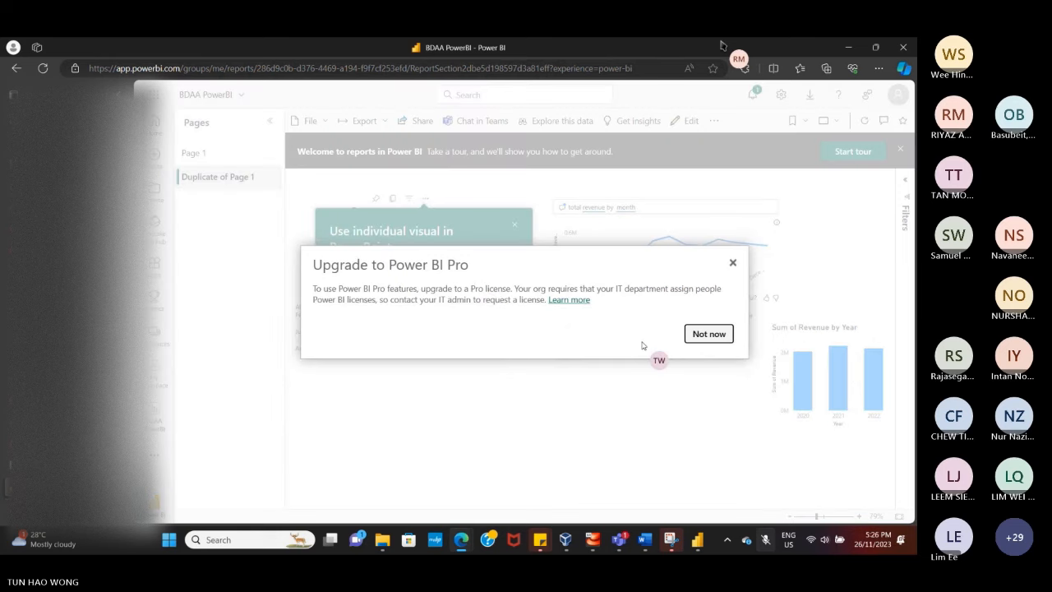
pyautogui.click(708, 334)
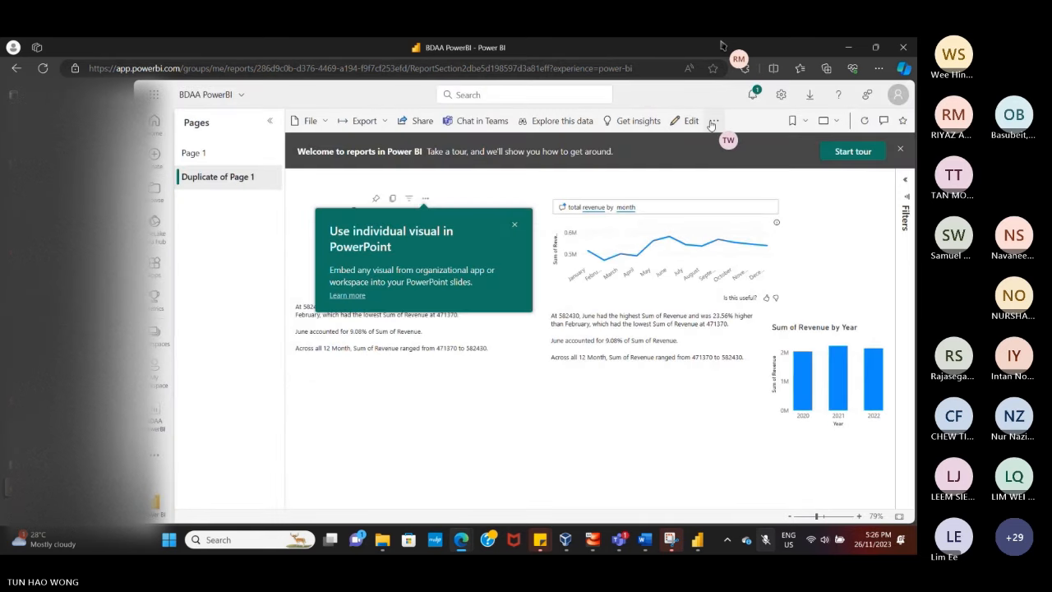
pyautogui.click(627, 69)
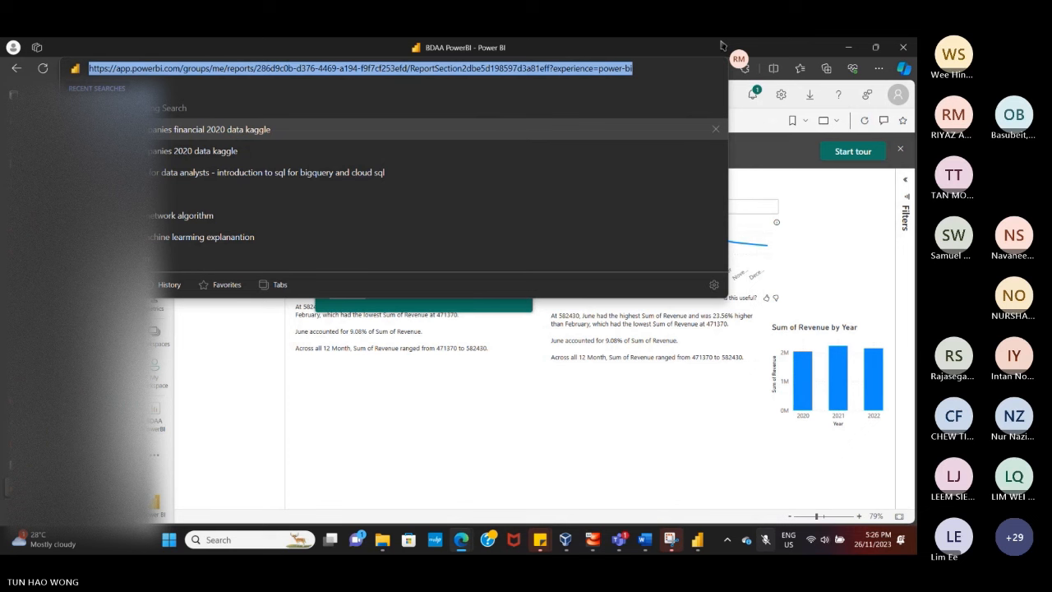
pyautogui.click(721, 45)
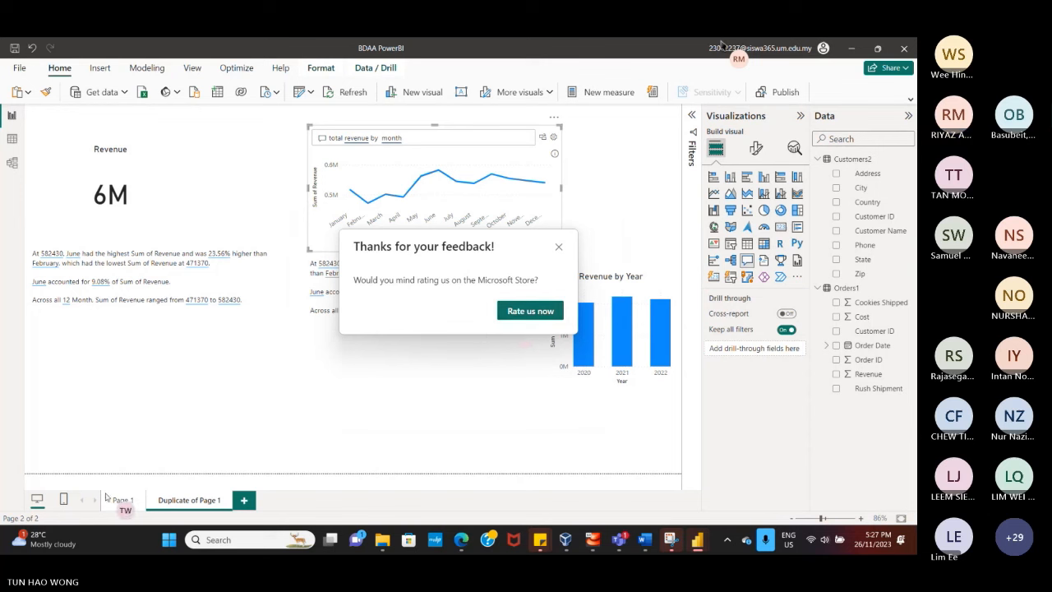
# Republish the report from Page 1 to My workspace, saving changes and replacing the existing dataset, and open it in the browser.
pyautogui.click(557, 247)
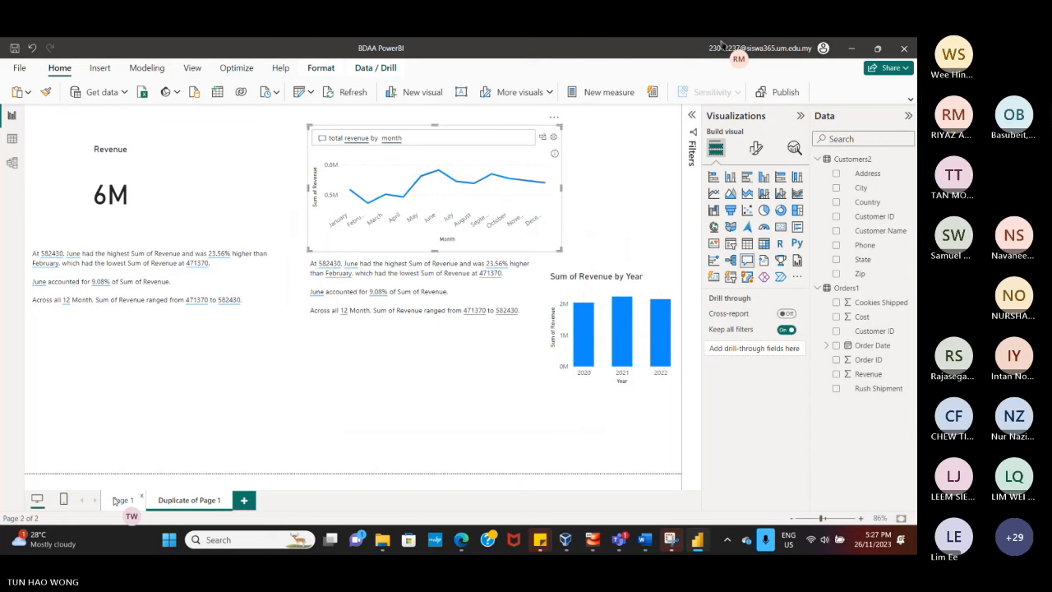
pyautogui.click(120, 499)
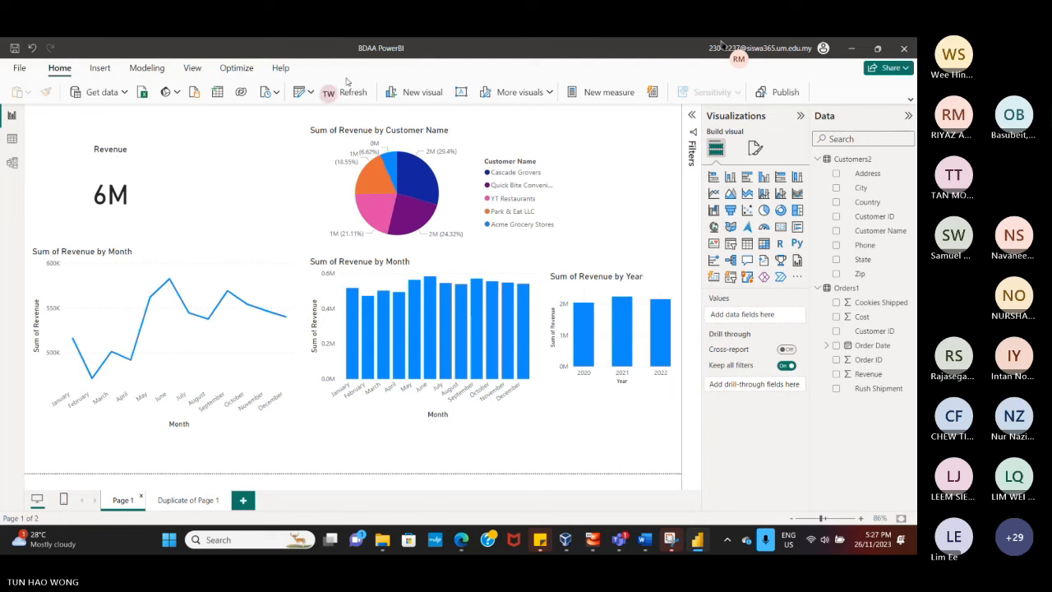
pyautogui.click(777, 94)
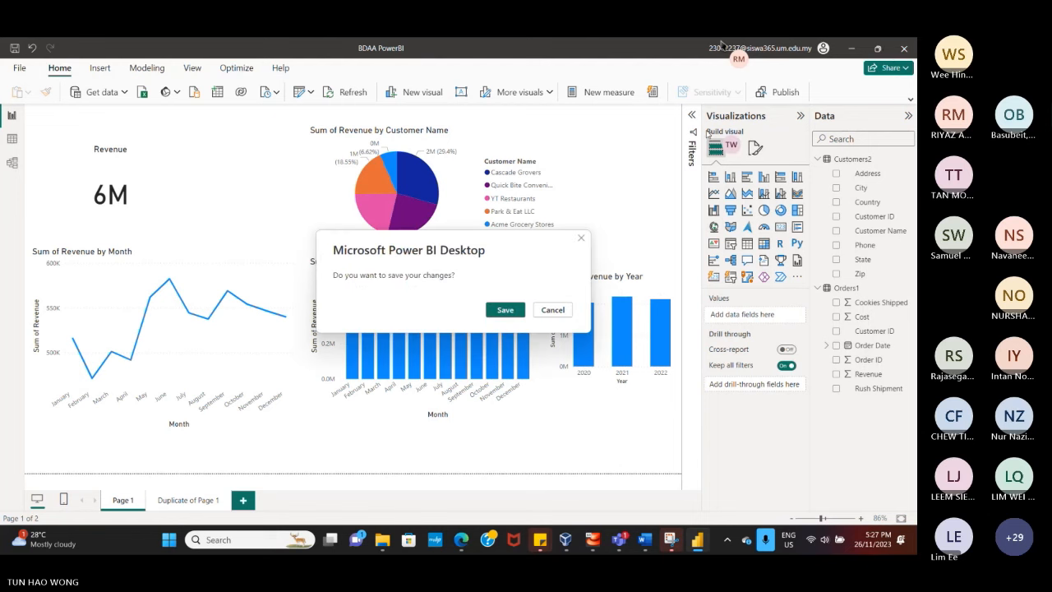
pyautogui.click(504, 309)
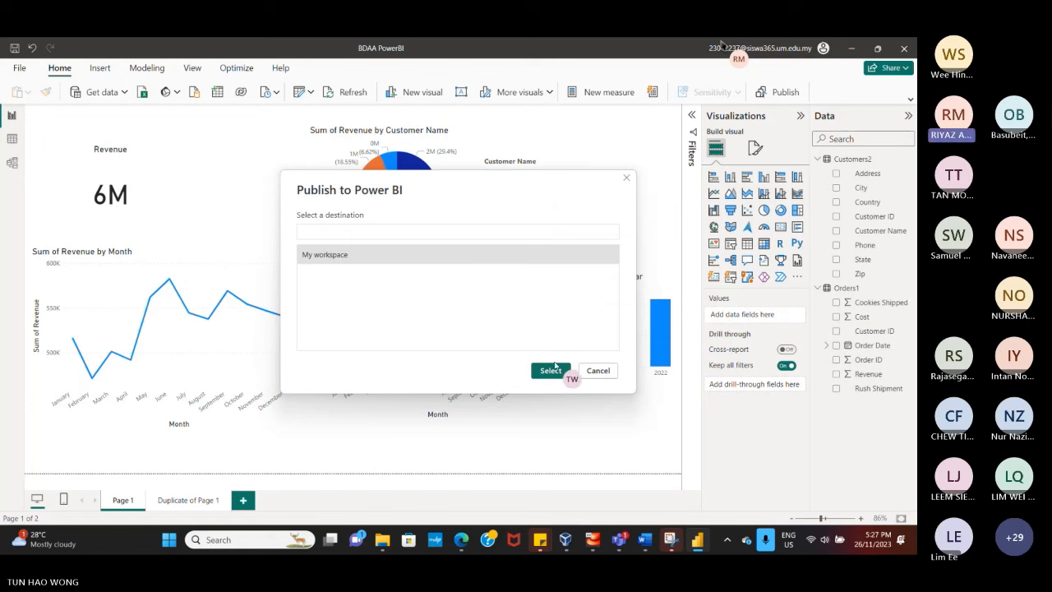
pyautogui.click(550, 369)
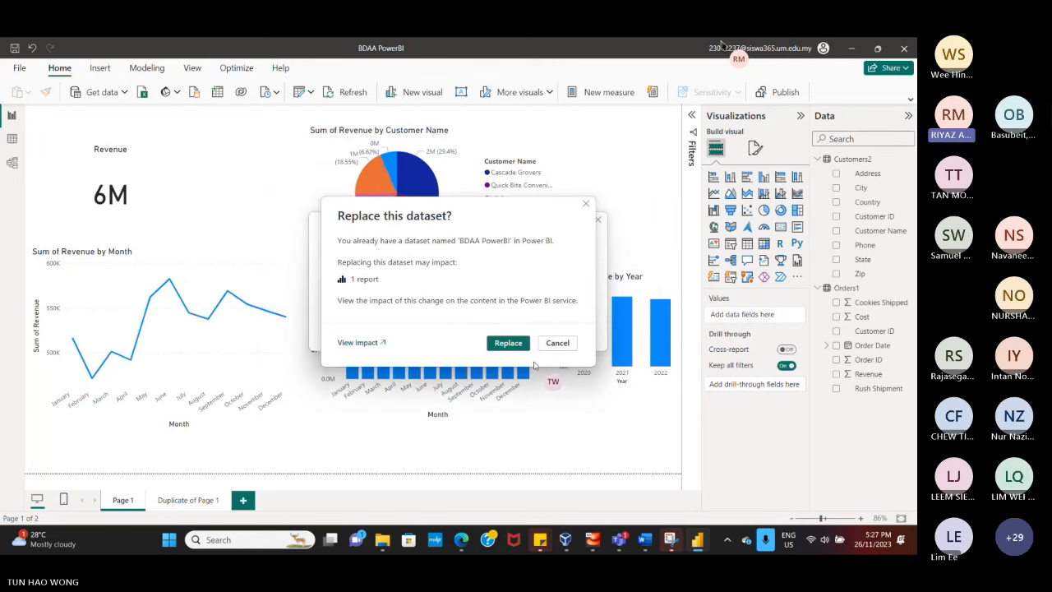
pyautogui.click(507, 343)
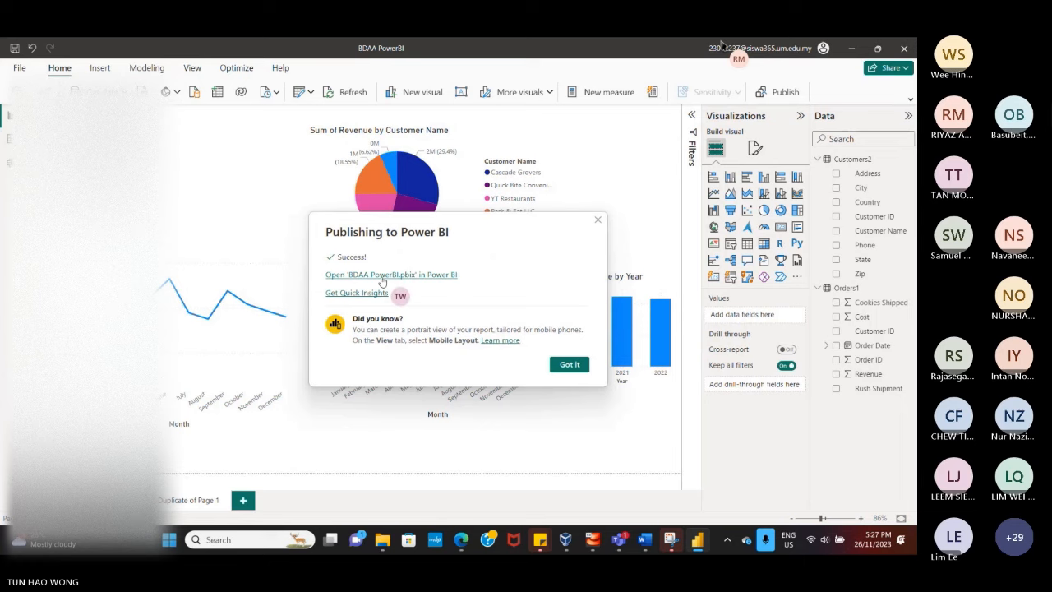
pyautogui.click(381, 277)
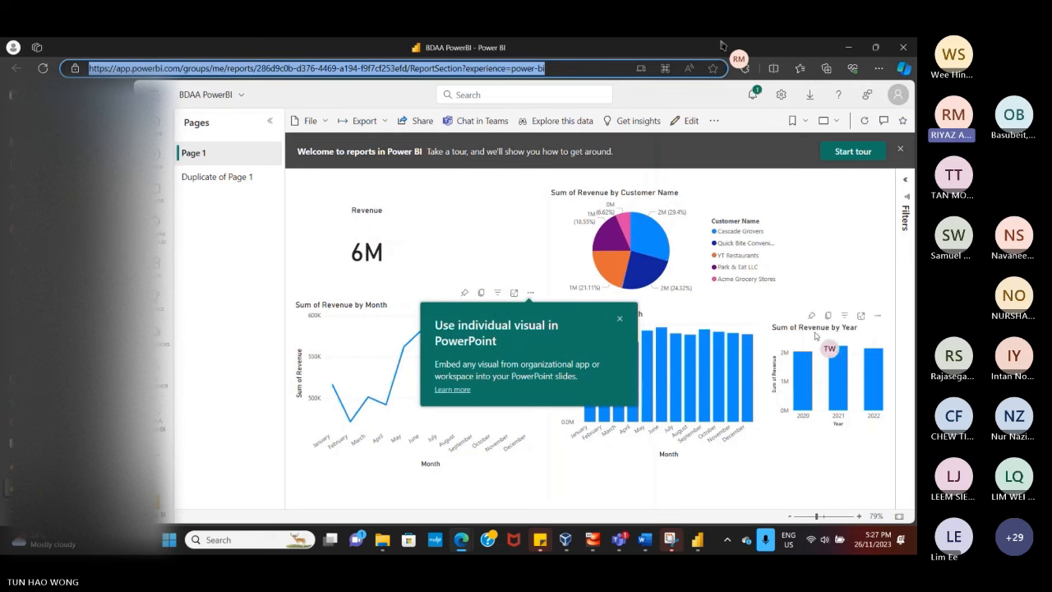
# Find PowerPoint through the Windows search and switch to it.
pyautogui.click(247, 539)
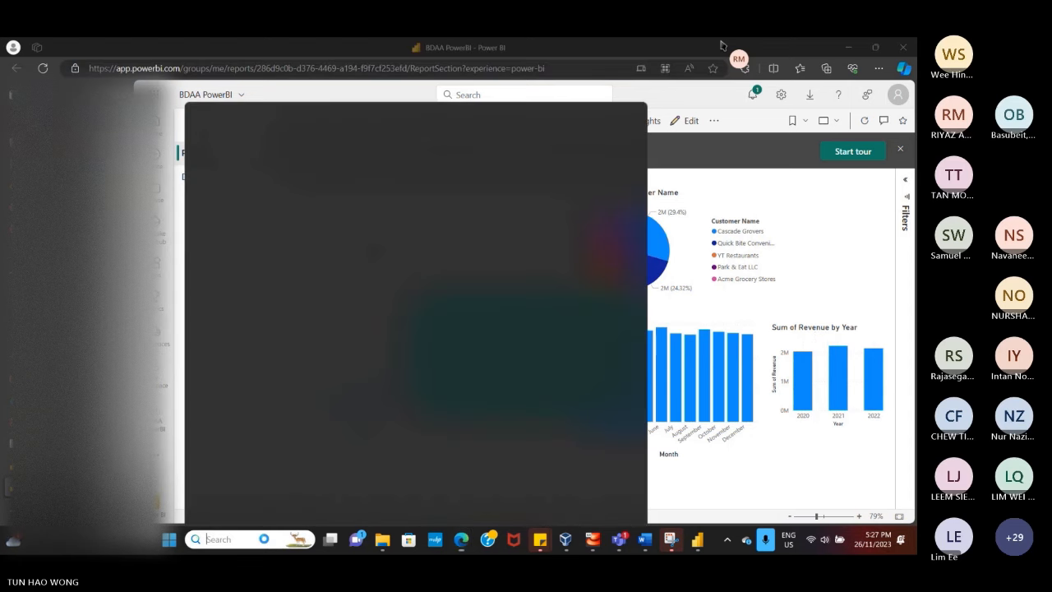
pyautogui.write('p')
pyautogui.click(267, 540)
pyautogui.write('o')
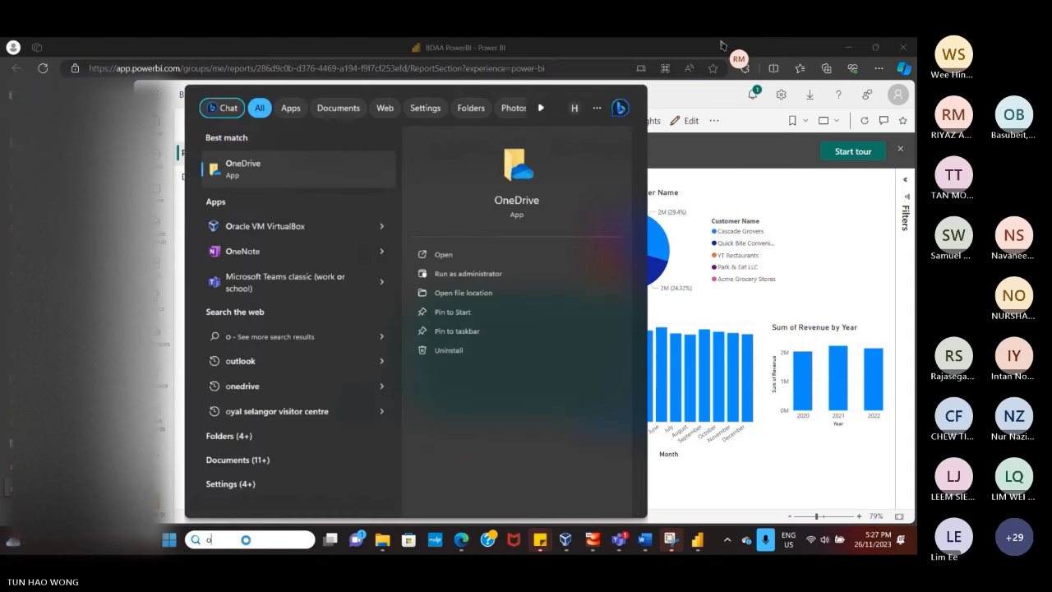
pyautogui.write('p')
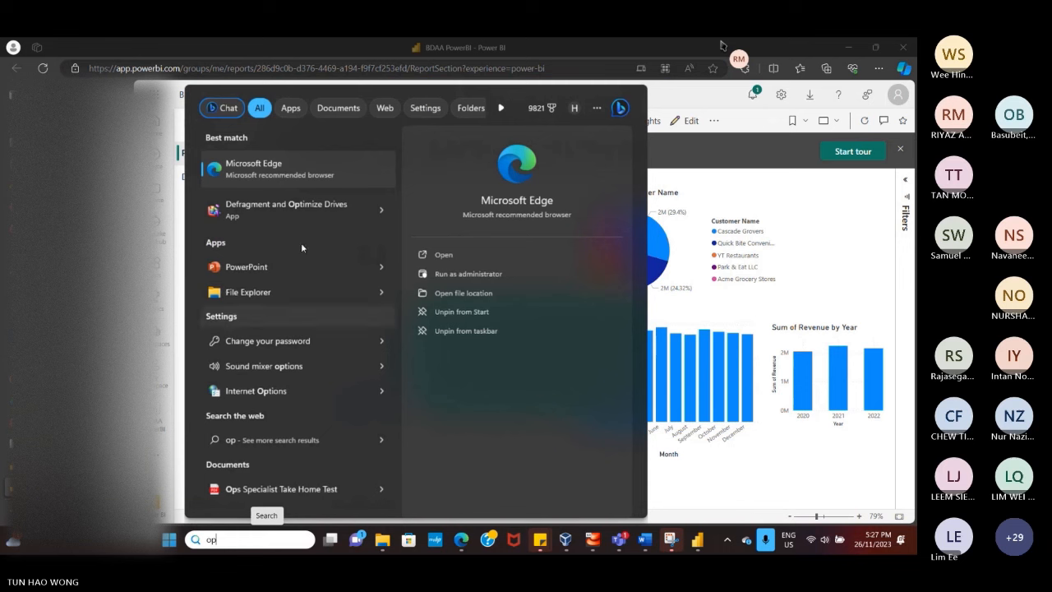
pyautogui.click(288, 269)
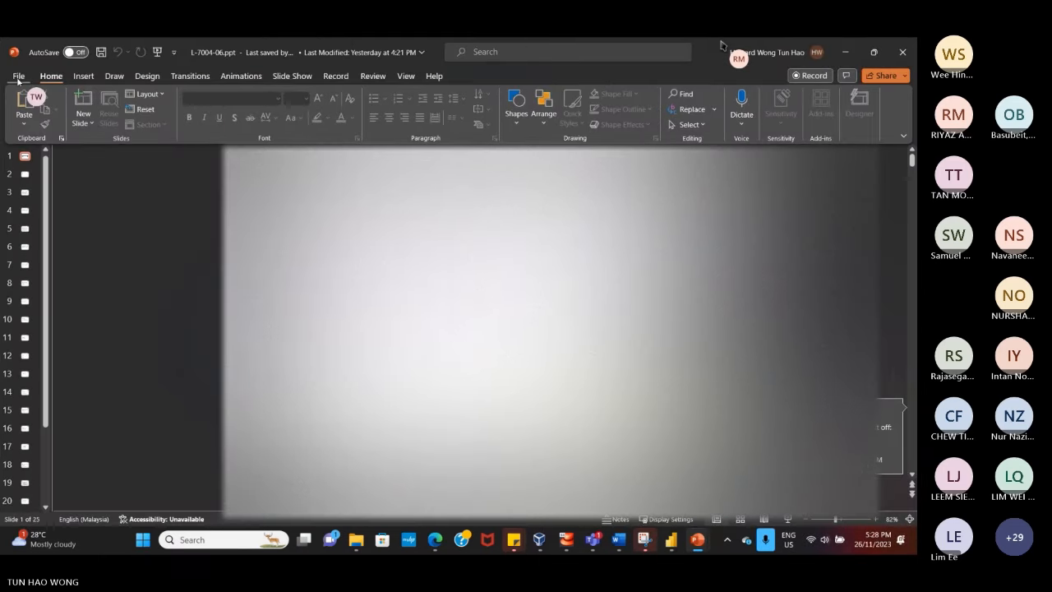
# Create a new blank presentation.
pyautogui.click(19, 75)
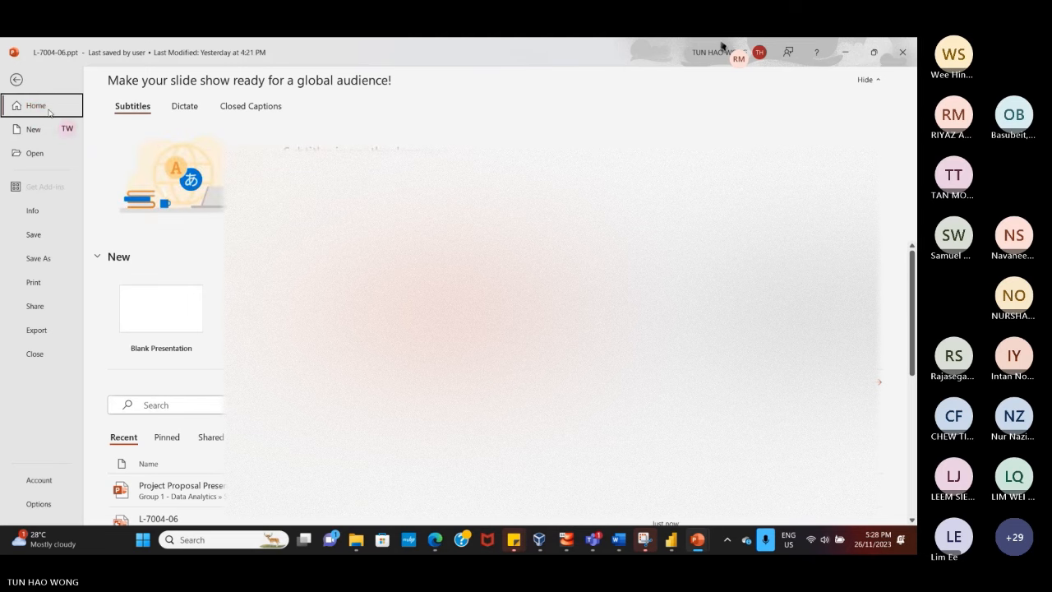
pyautogui.click(34, 129)
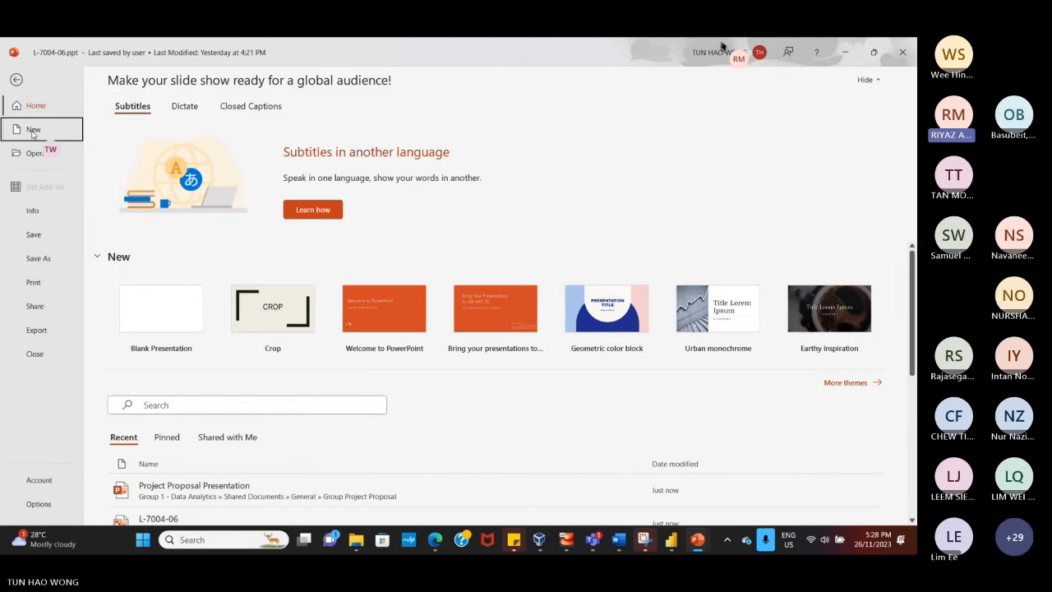
pyautogui.click(146, 158)
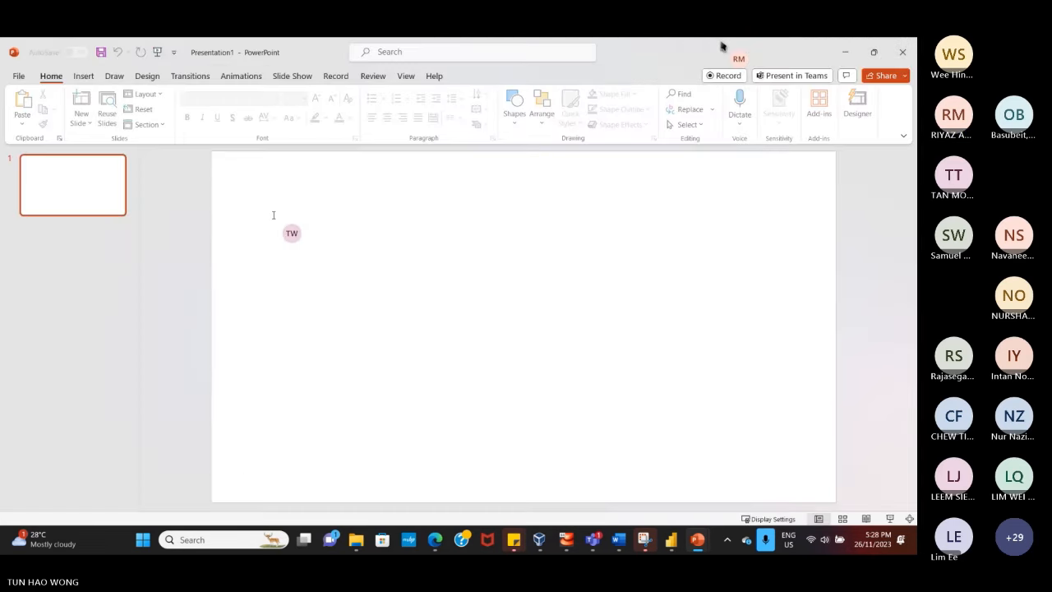
# Paste the published report's link, BDAA PowerBI - Power BI, into the subtitle placeholder of the first slide.
pyautogui.click(351, 272)
pyautogui.click(372, 369)
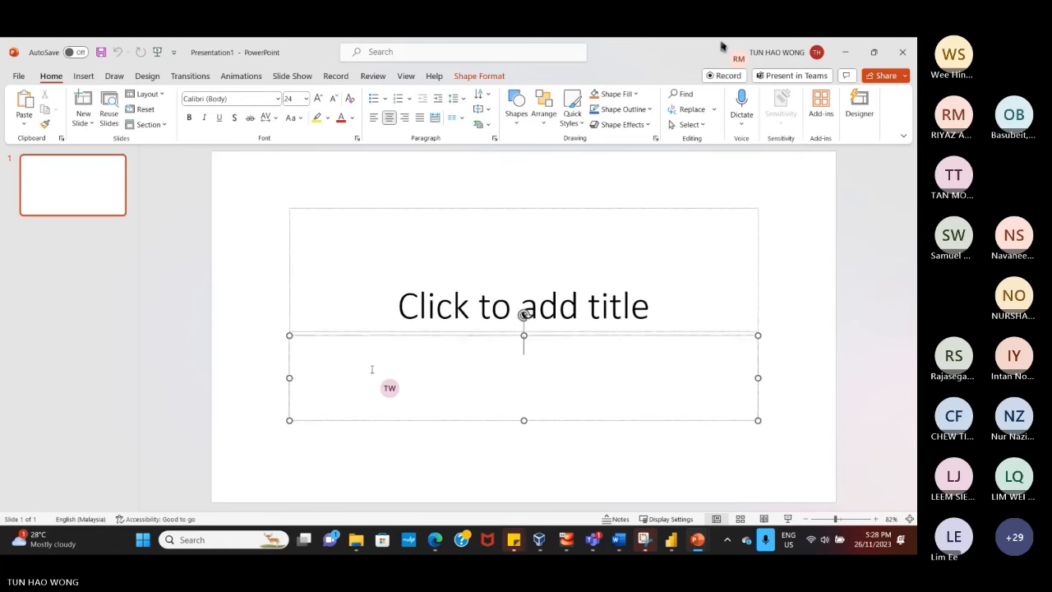
pyautogui.write('BDAA PowerBI - Power BI')
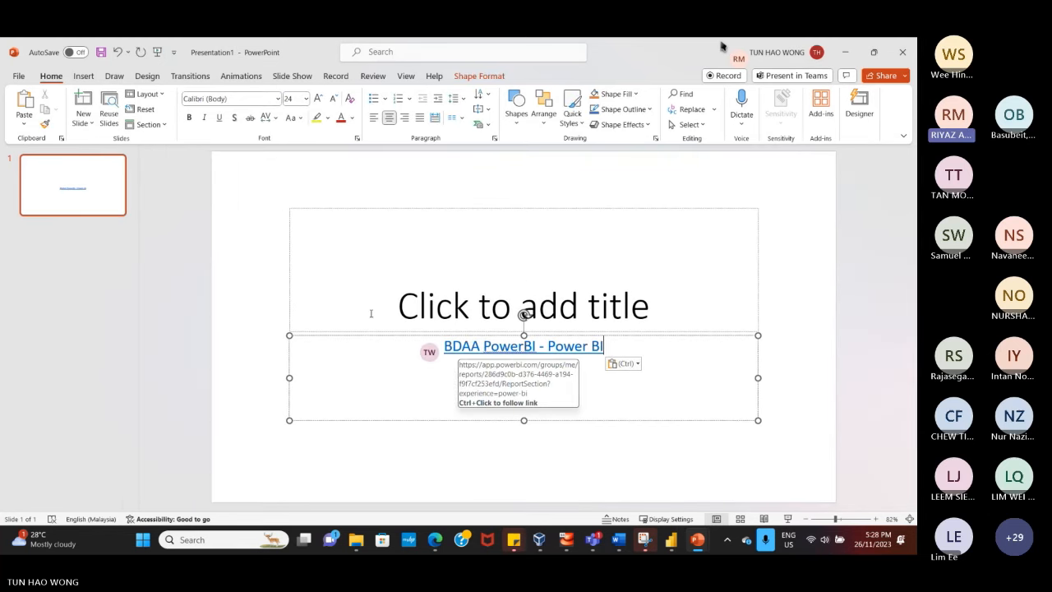
# Add a second slide after the title slide and start inserting an object into its content placeholder.
pyautogui.rightClick(47, 182)
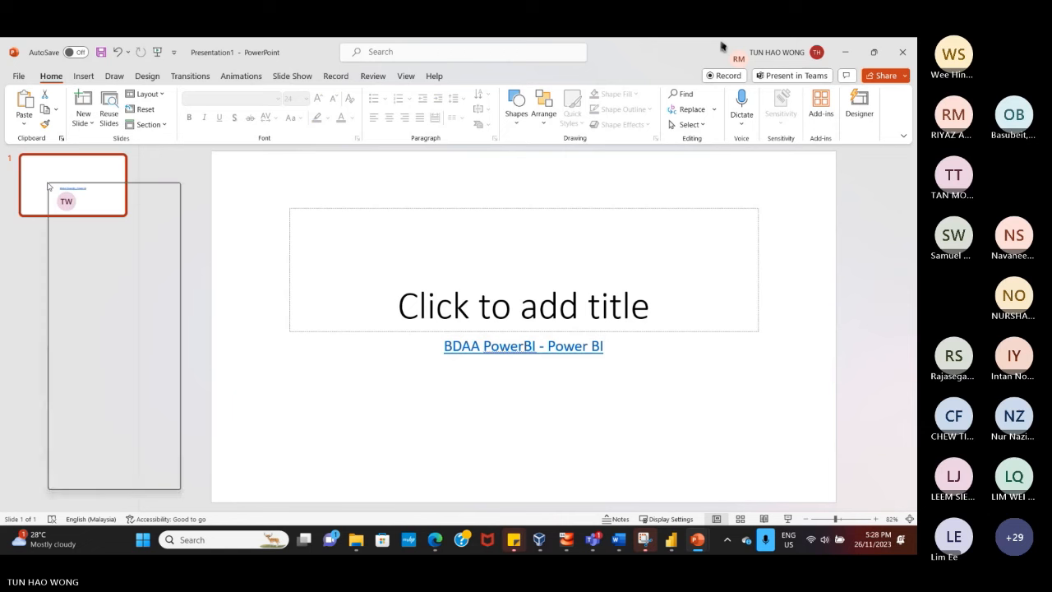
pyautogui.click(87, 284)
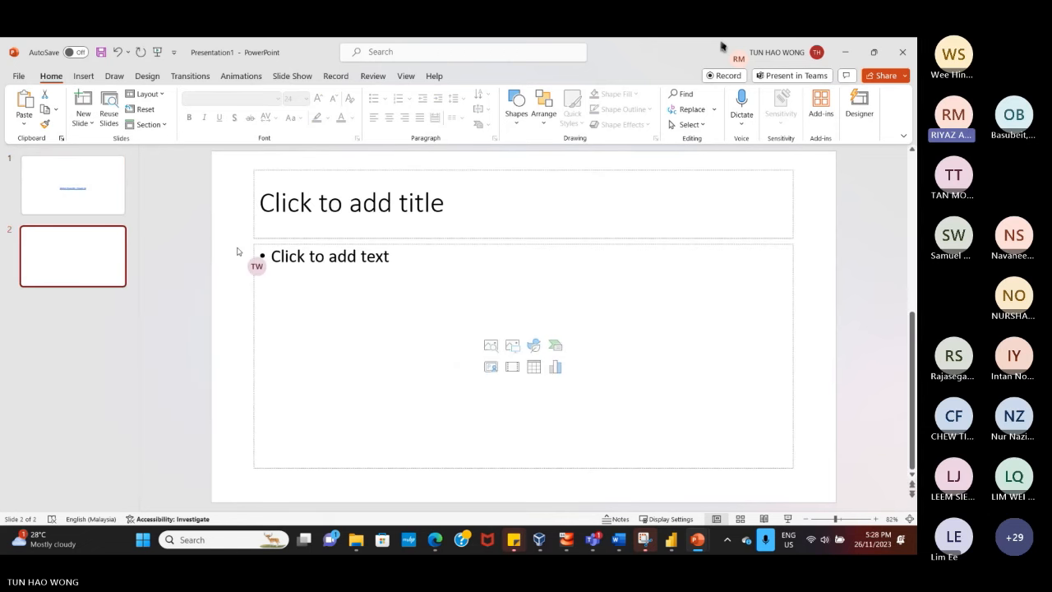
pyautogui.click(319, 259)
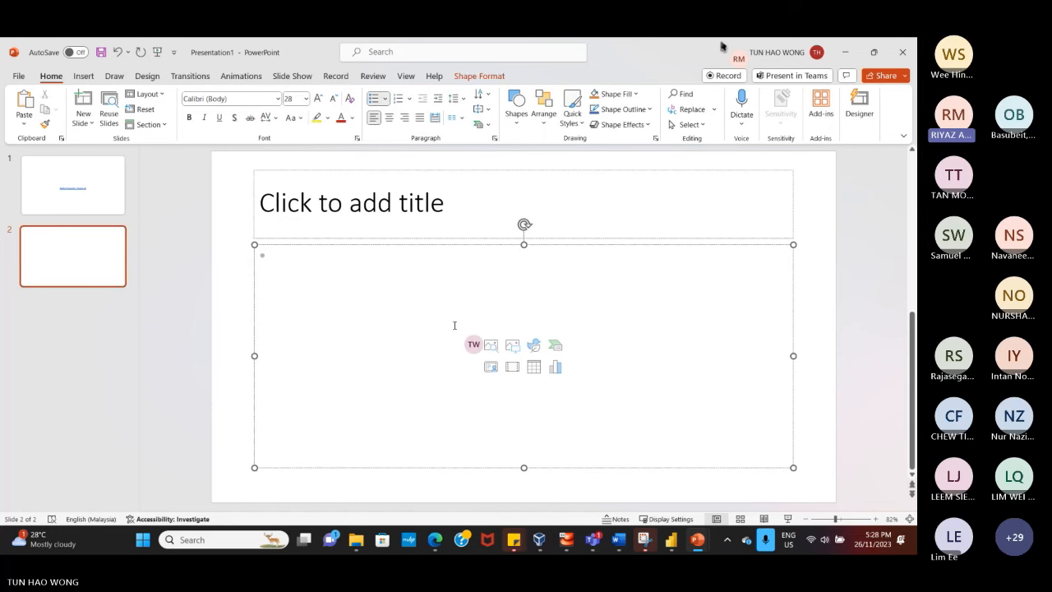
pyautogui.click(83, 75)
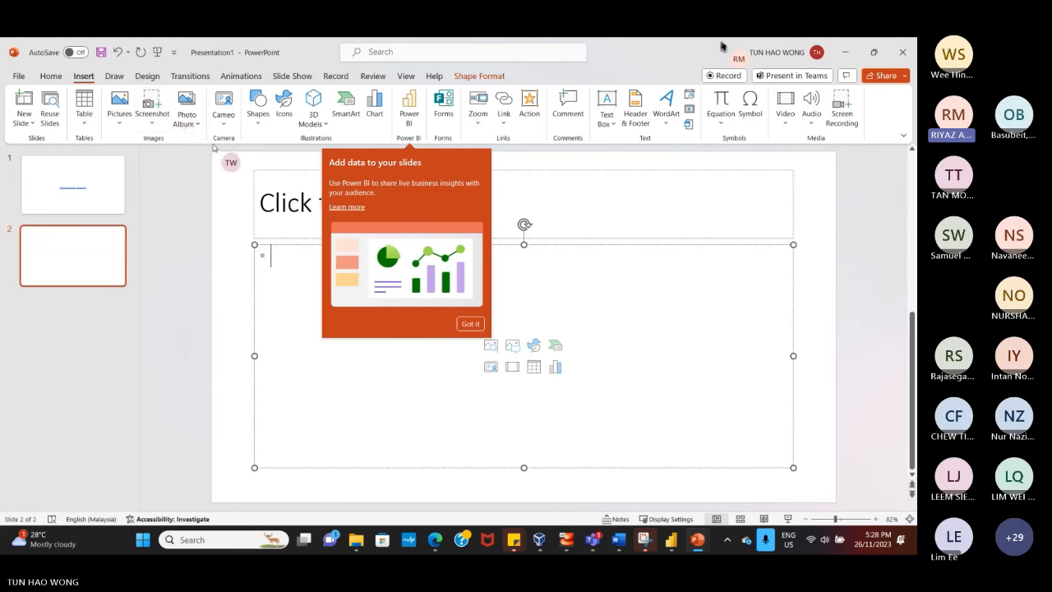